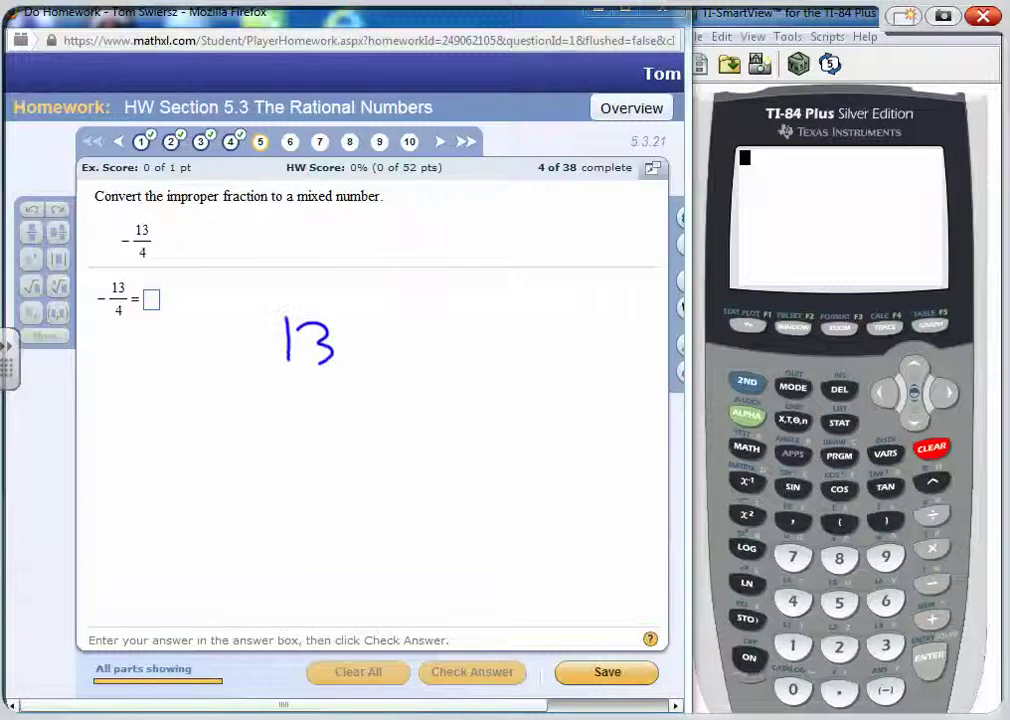
Handwrite the long division of 13 by 4 below the problem, with quotient 3, subtracted product 12 and remainder 1
{"action": "left_click_drag", "start_coordinate": [262, 314], "coordinate": [253, 378]}
{"action": "left_click_drag", "start_coordinate": [257, 312], "coordinate": [349, 307]}
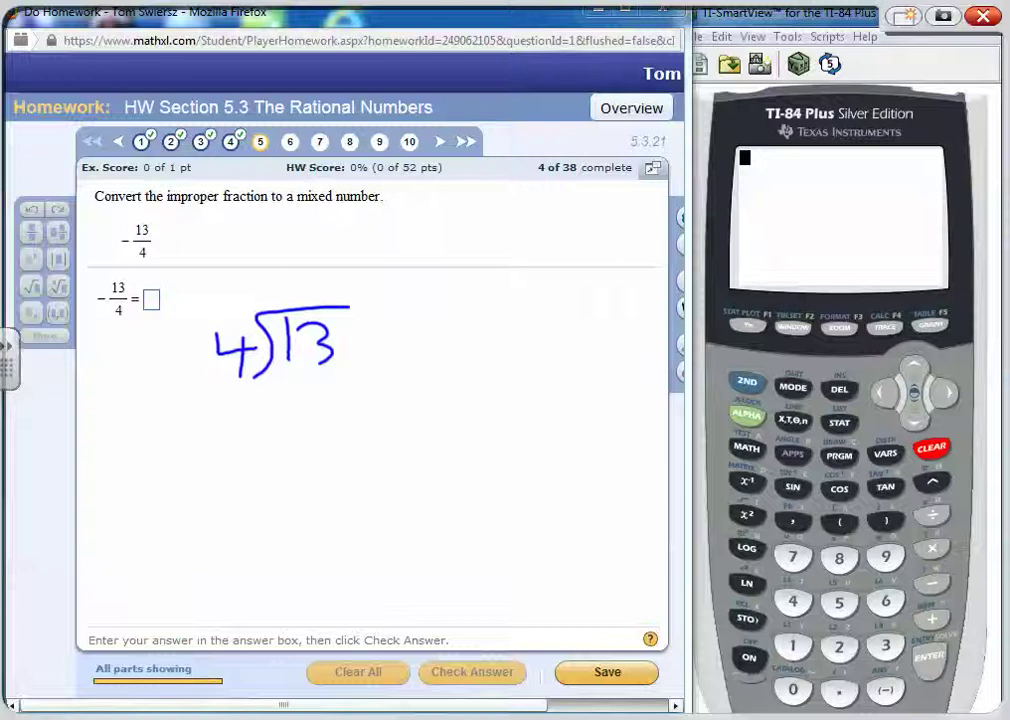
{"action": "left_click_drag", "start_coordinate": [291, 393], "coordinate": [291, 423]}
{"action": "left_click_drag", "start_coordinate": [310, 392], "coordinate": [329, 417]}
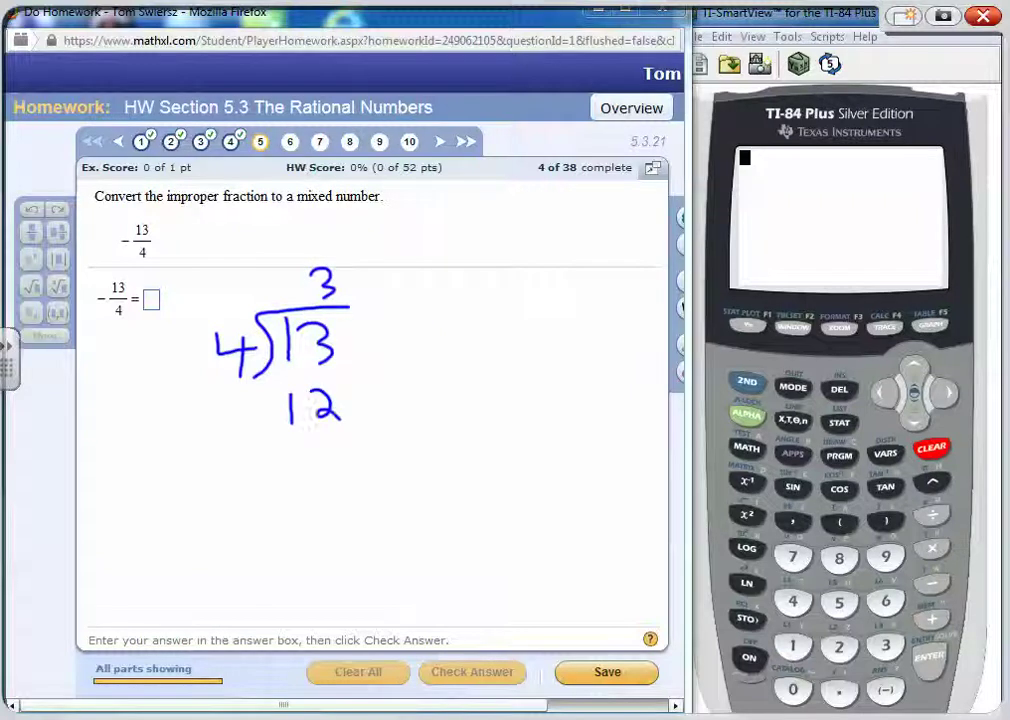
{"action": "left_click_drag", "start_coordinate": [254, 408], "coordinate": [271, 407]}
{"action": "mouse_move", "coordinate": [252, 435]}
{"action": "left_mouse_down"}
{"action": "mouse_move", "coordinate": [362, 432]}
{"action": "mouse_move", "coordinate": [339, 494]}
{"action": "left_mouse_up"}
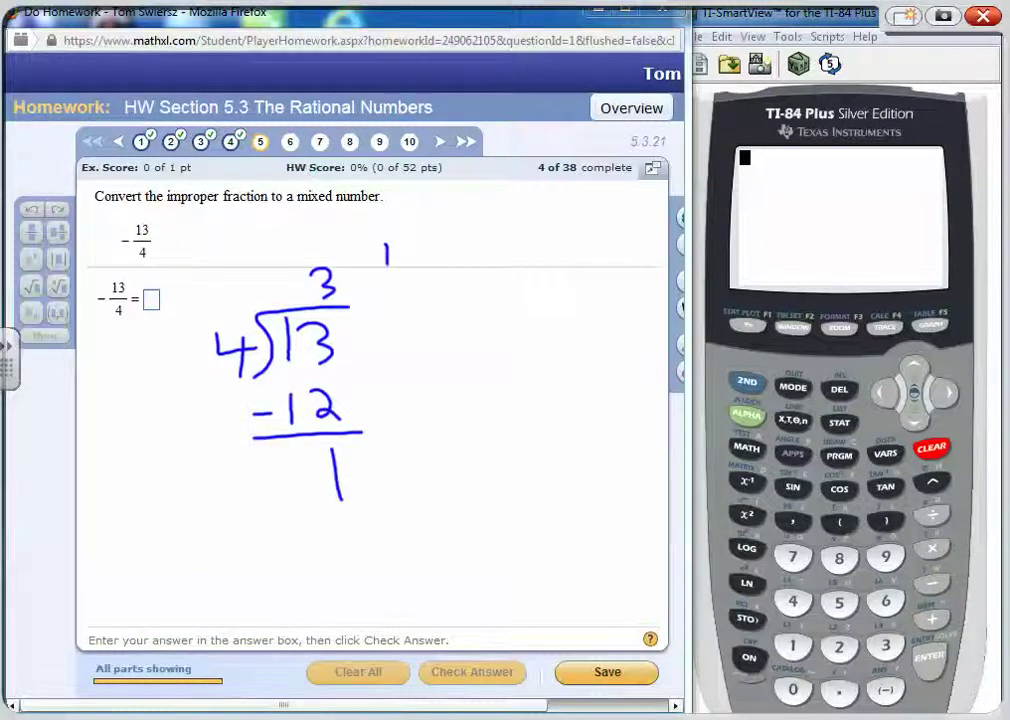
Write the fraction 1/4 beside the quotient 3, box the mixed number and add a minus sign before it
{"action": "left_click_drag", "start_coordinate": [372, 278], "coordinate": [413, 273]}
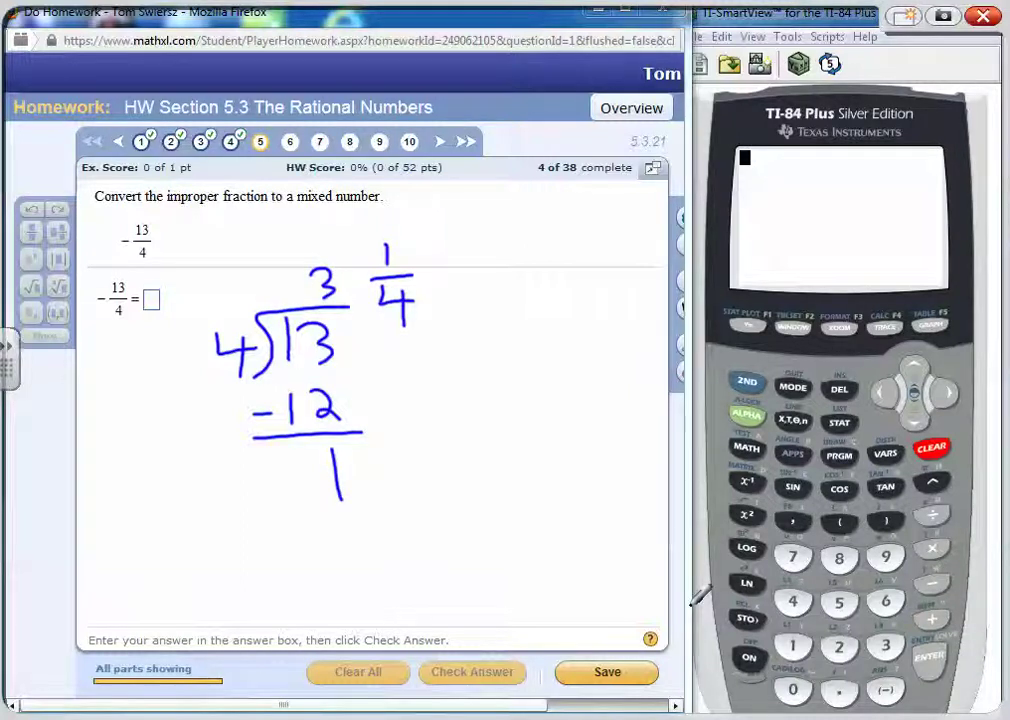
{"action": "mouse_move", "coordinate": [298, 262]}
{"action": "left_mouse_down"}
{"action": "mouse_move", "coordinate": [302, 300]}
{"action": "mouse_move", "coordinate": [428, 345]}
{"action": "mouse_move", "coordinate": [438, 220]}
{"action": "mouse_move", "coordinate": [293, 265]}
{"action": "left_mouse_up"}
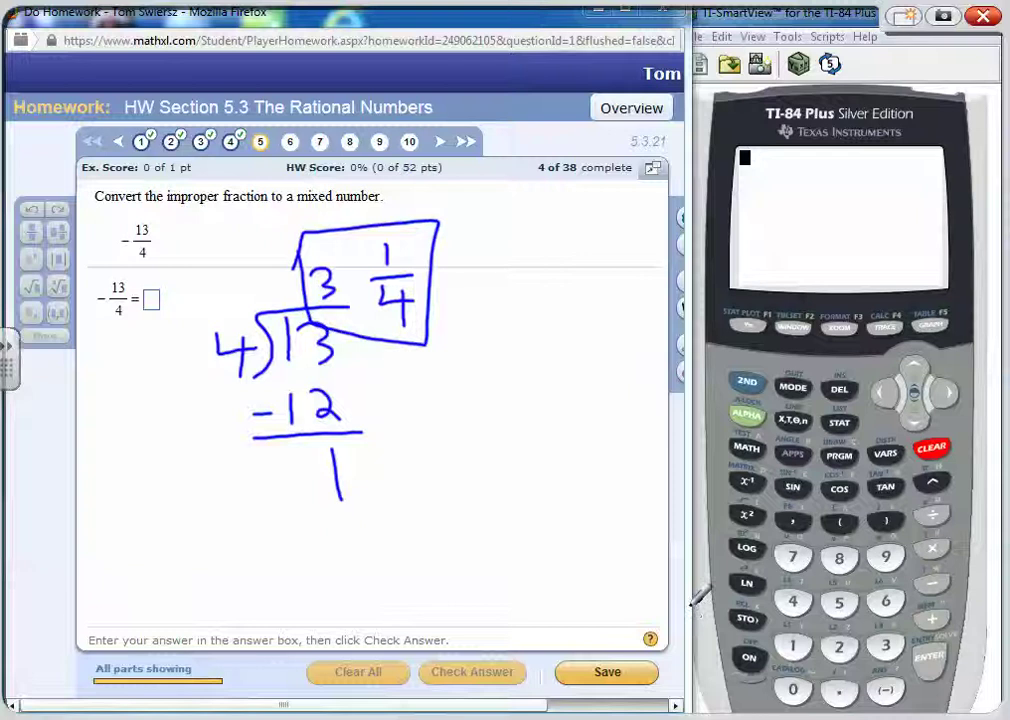
{"action": "left_click_drag", "start_coordinate": [295, 297], "coordinate": [310, 297]}
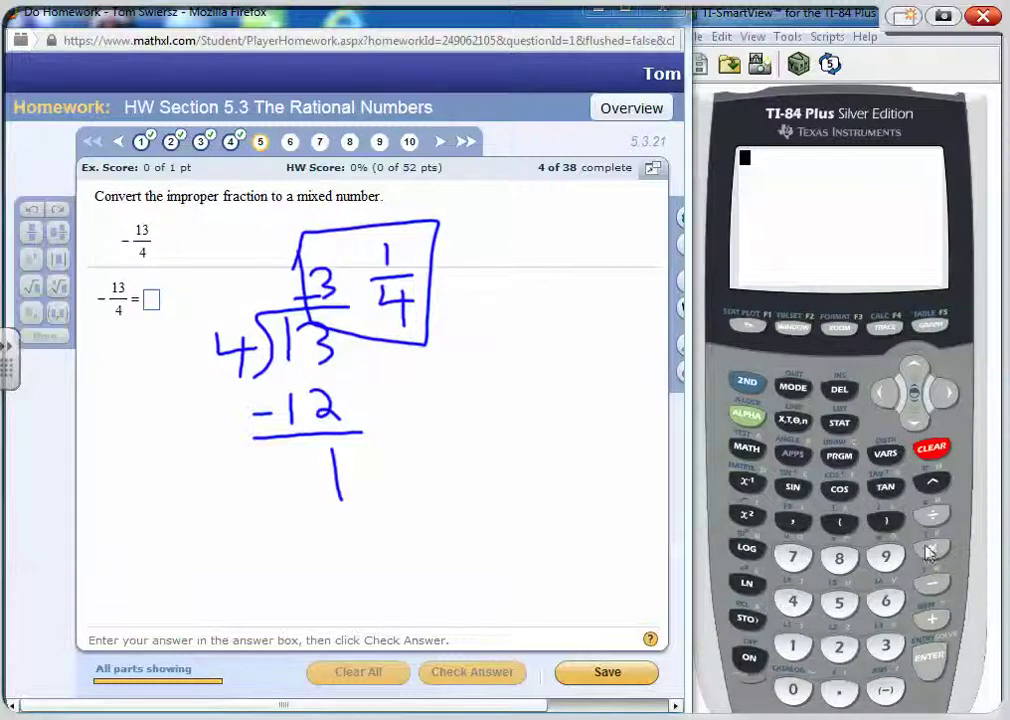
Leave ink mode and fill in the answer for −13/4 as the mixed number −3 1/4
{"action": "right_click", "coordinate": [600, 412]}
{"action": "left_click", "coordinate": [660, 372]}
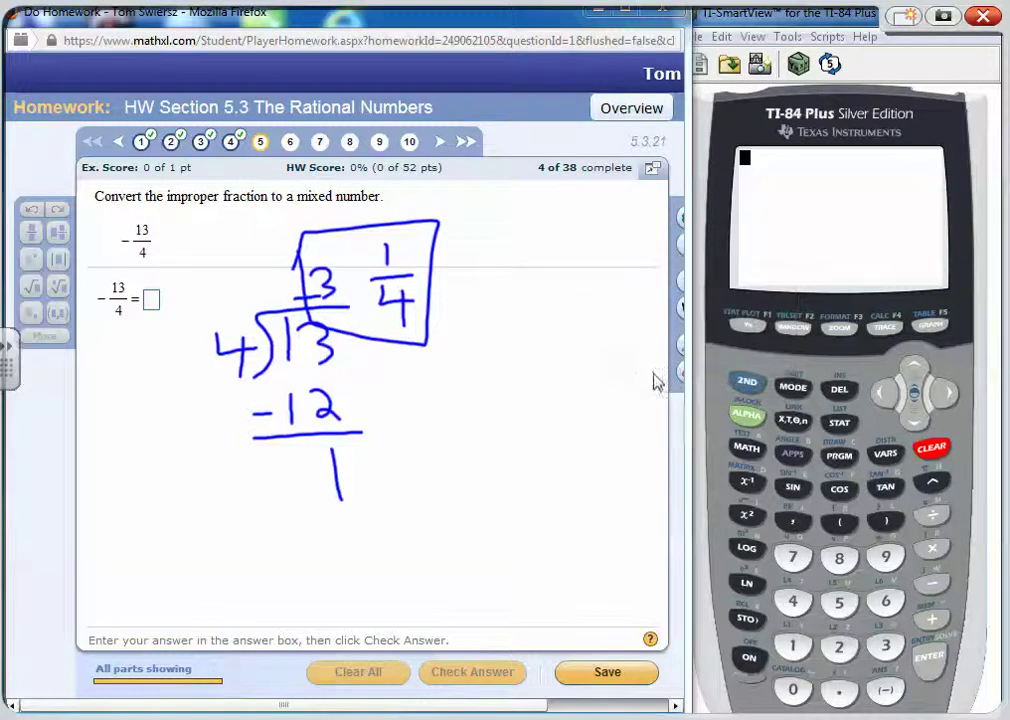
{"action": "left_click", "coordinate": [156, 302]}
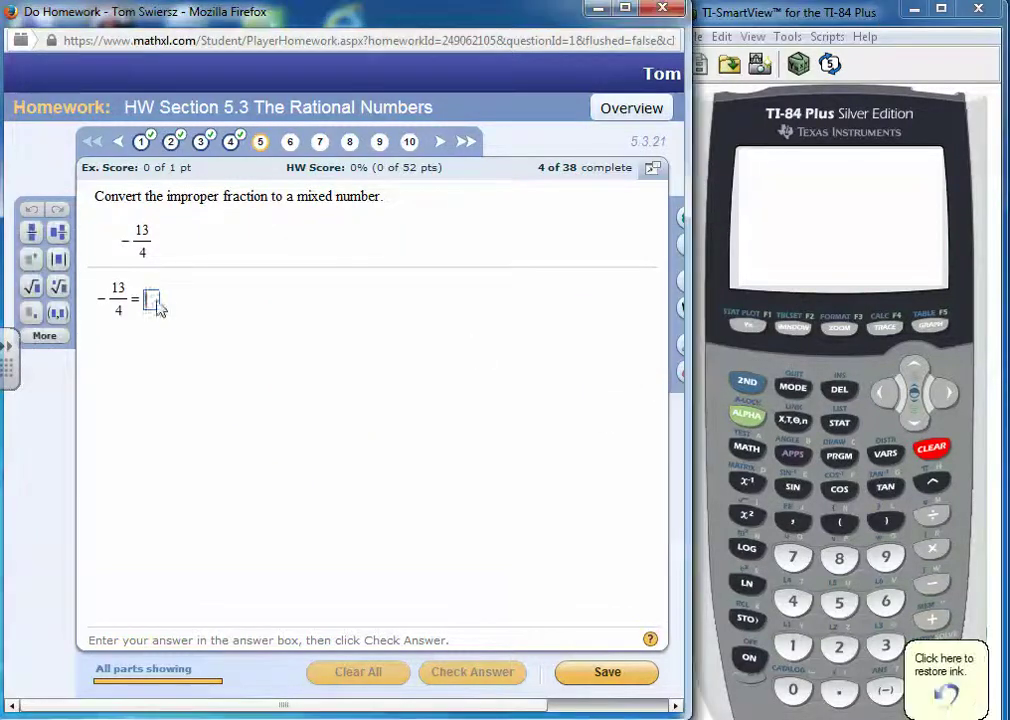
{"action": "type", "text": "-"}
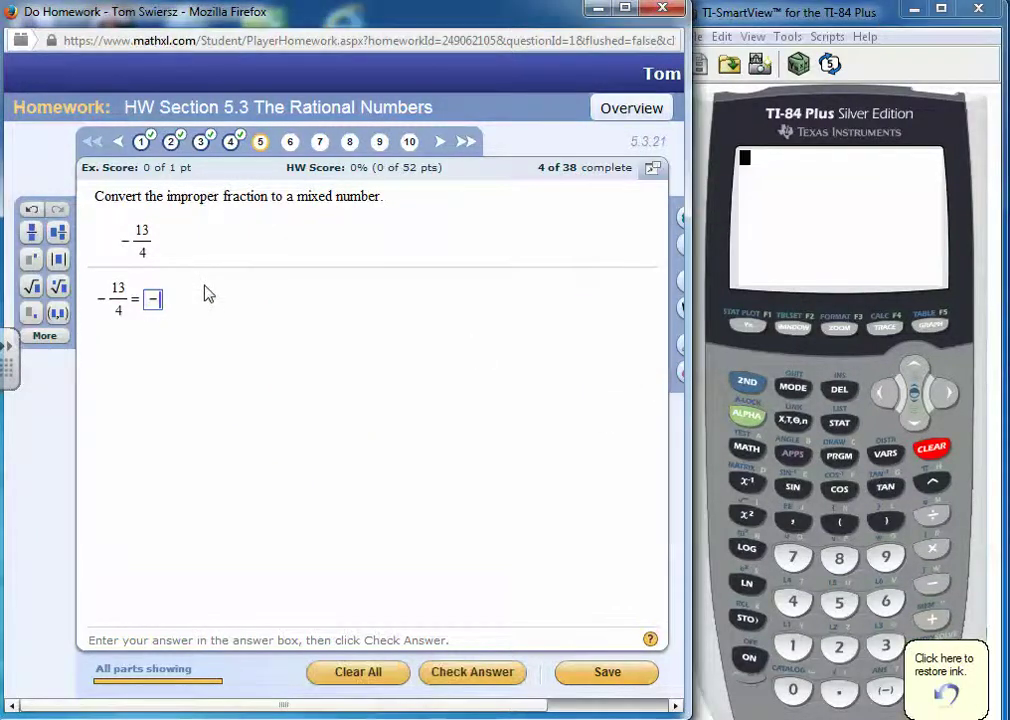
{"action": "left_click", "coordinate": [58, 233]}
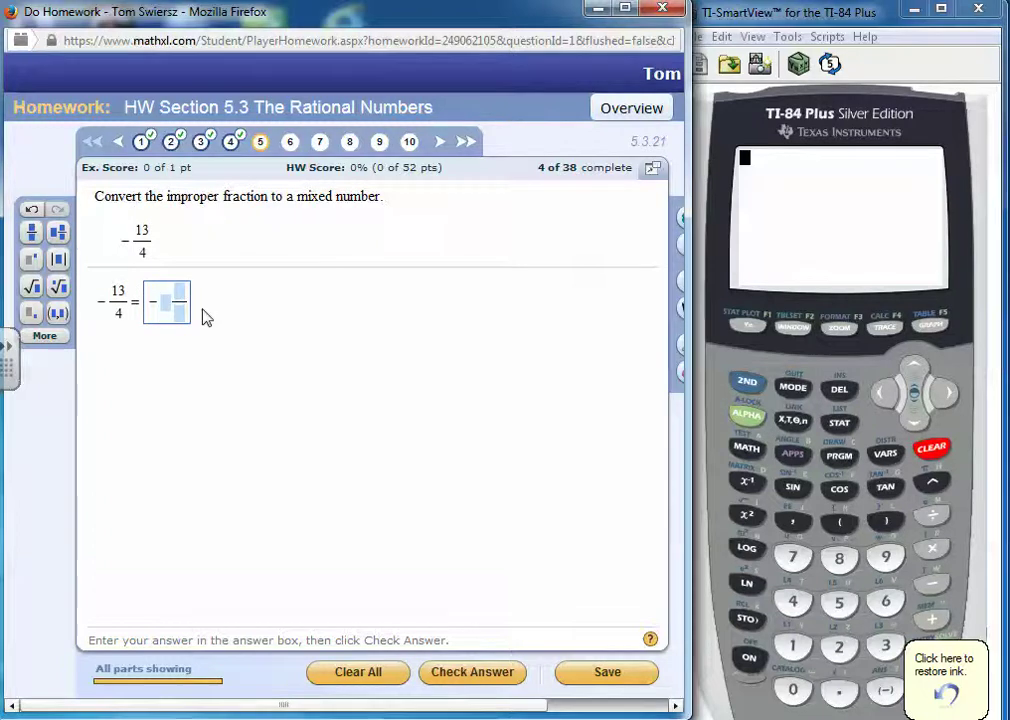
{"action": "type", "text": "3 "}
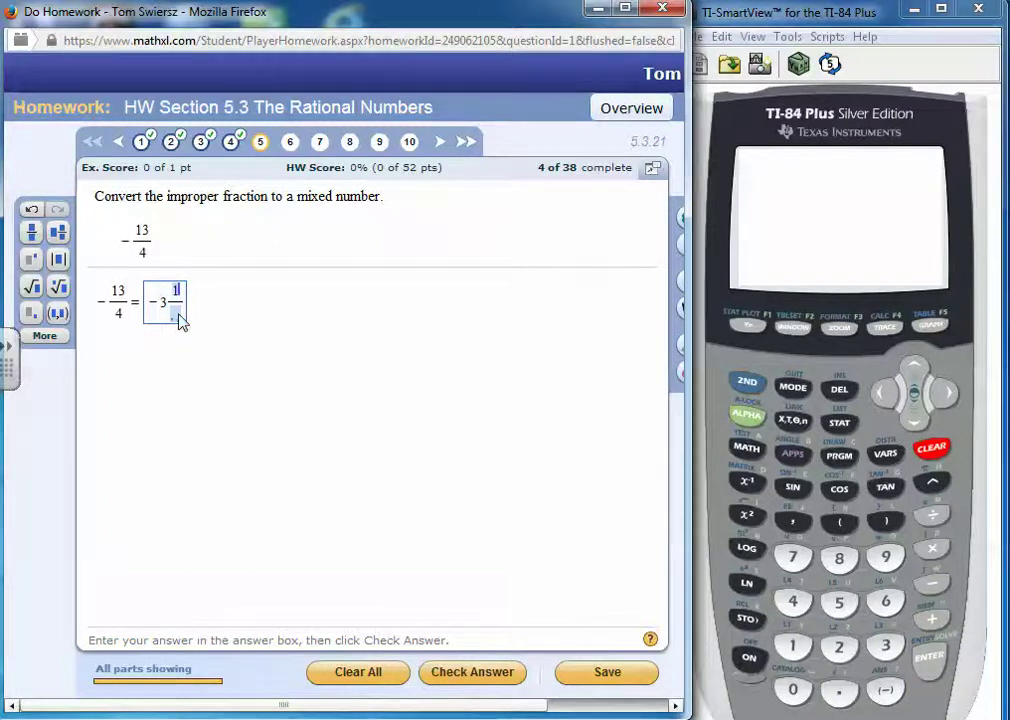
{"action": "type", "text": "1/"}
{"action": "key", "text": "Down"}
{"action": "type", "text": "4"}
{"action": "left_click", "coordinate": [231, 337]}
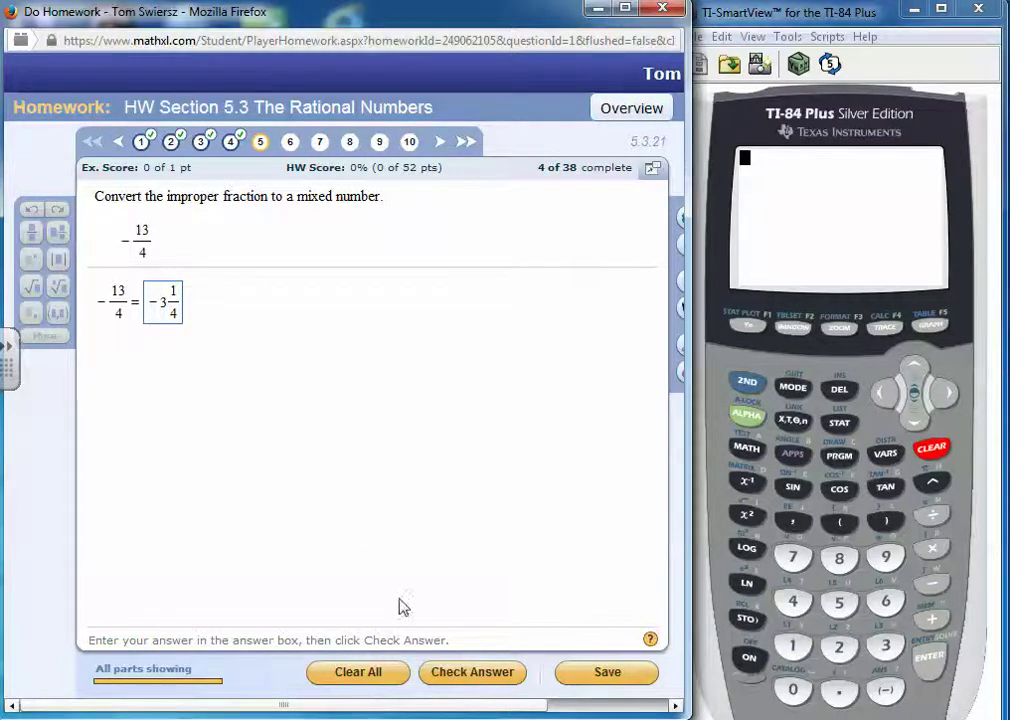
Check the answer to question 5 and return to that question after opening question 6
{"action": "left_click", "coordinate": [478, 679]}
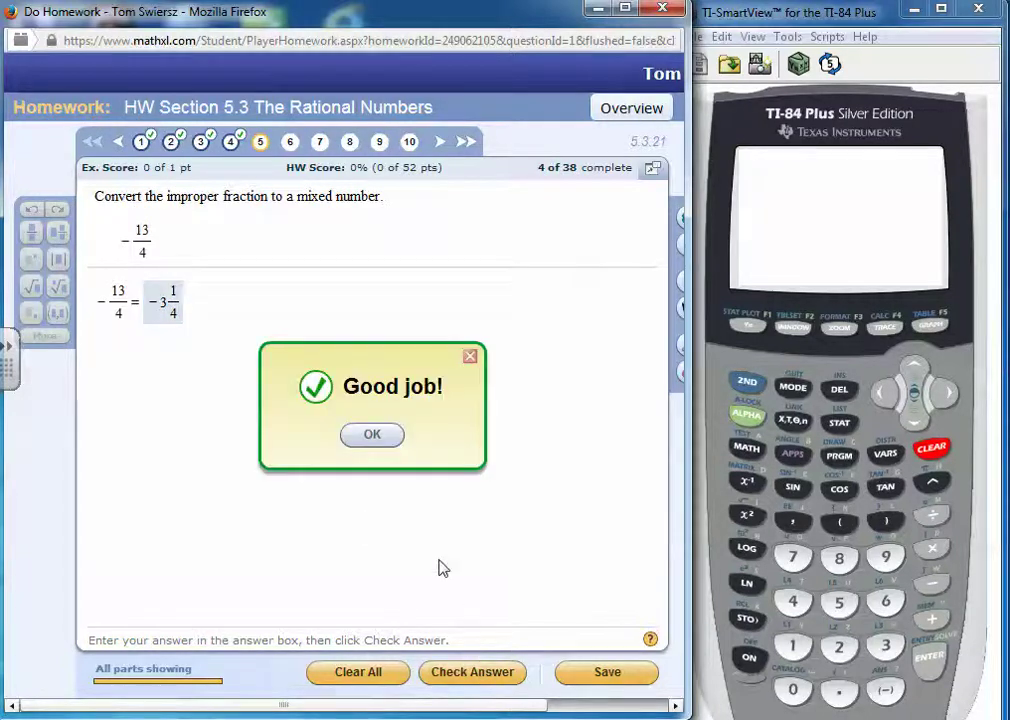
{"action": "left_click", "coordinate": [384, 438]}
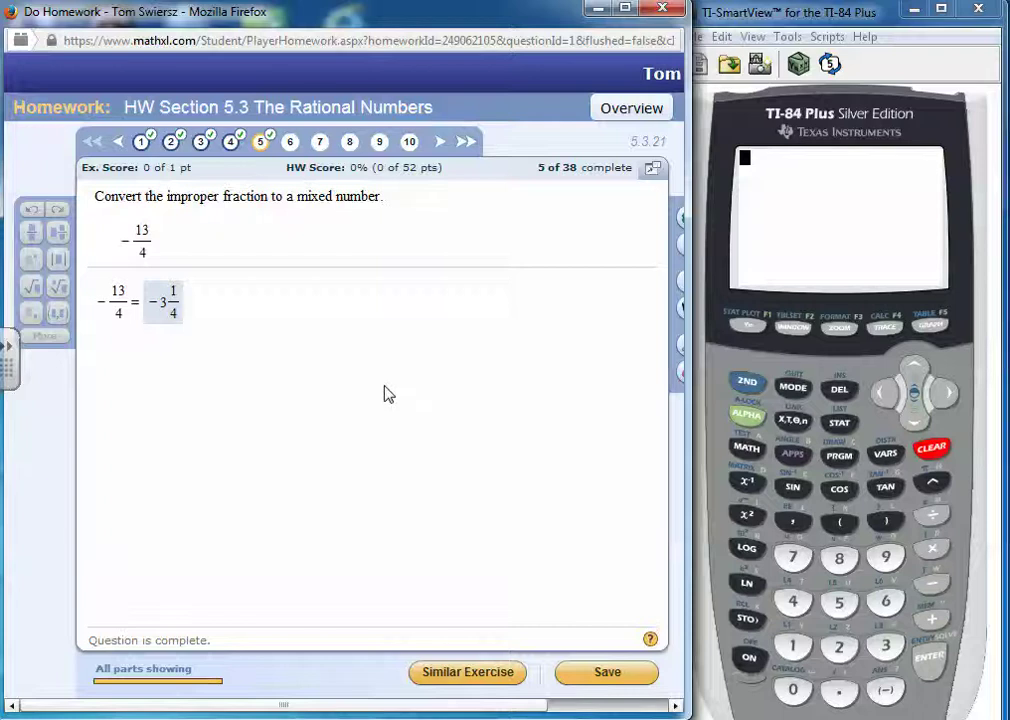
{"action": "left_click", "coordinate": [437, 147]}
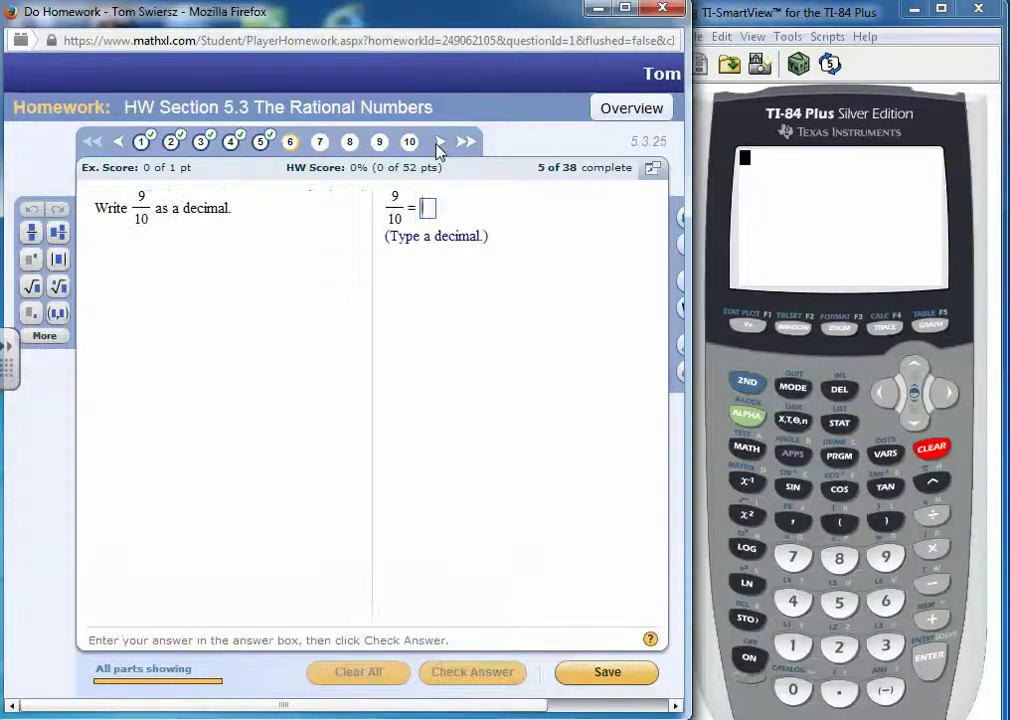
{"action": "left_click", "coordinate": [262, 143]}
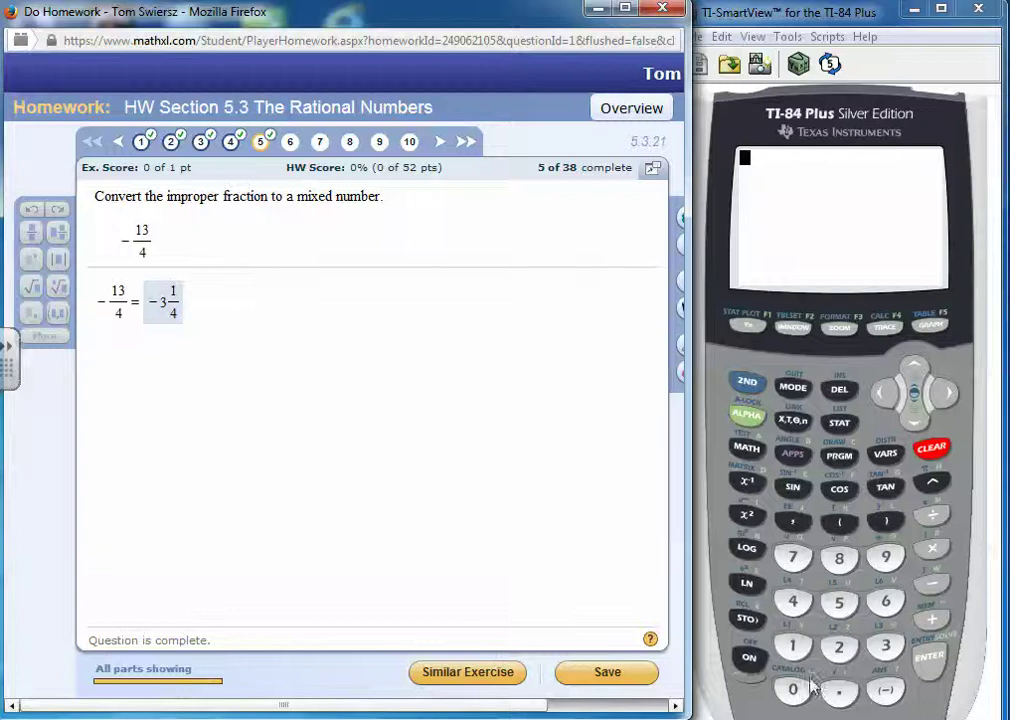
Switch to the TI-SmartView calculator and compute −13/4 as a decimal
{"action": "left_click", "coordinate": [884, 690]}
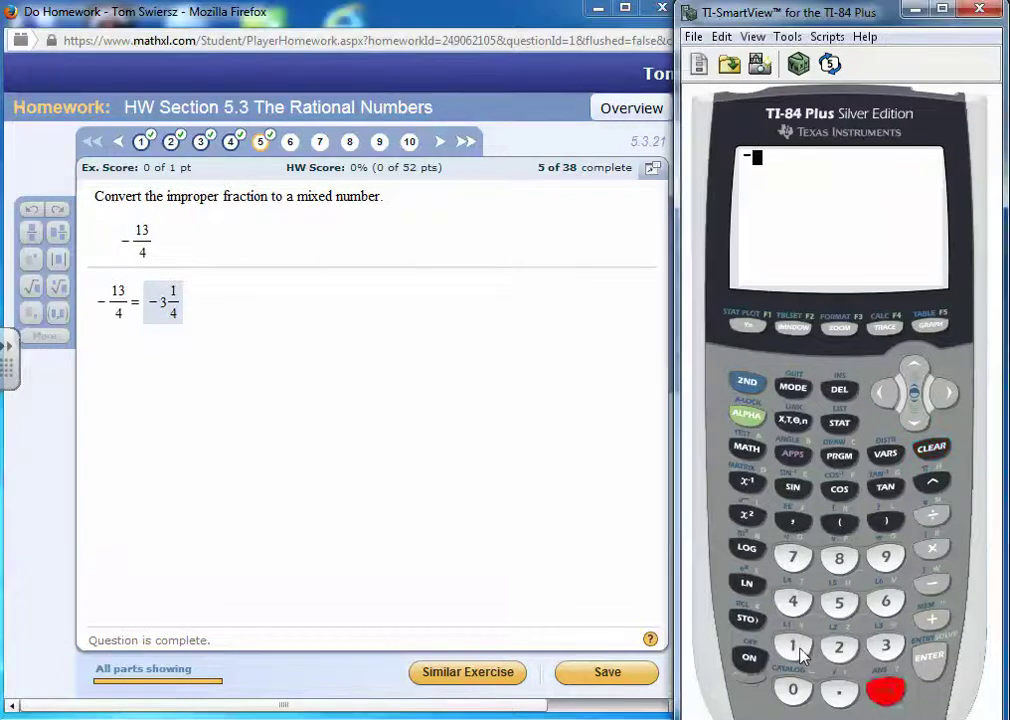
{"action": "left_click", "coordinate": [793, 647]}
{"action": "left_click", "coordinate": [884, 648]}
{"action": "left_click", "coordinate": [932, 515]}
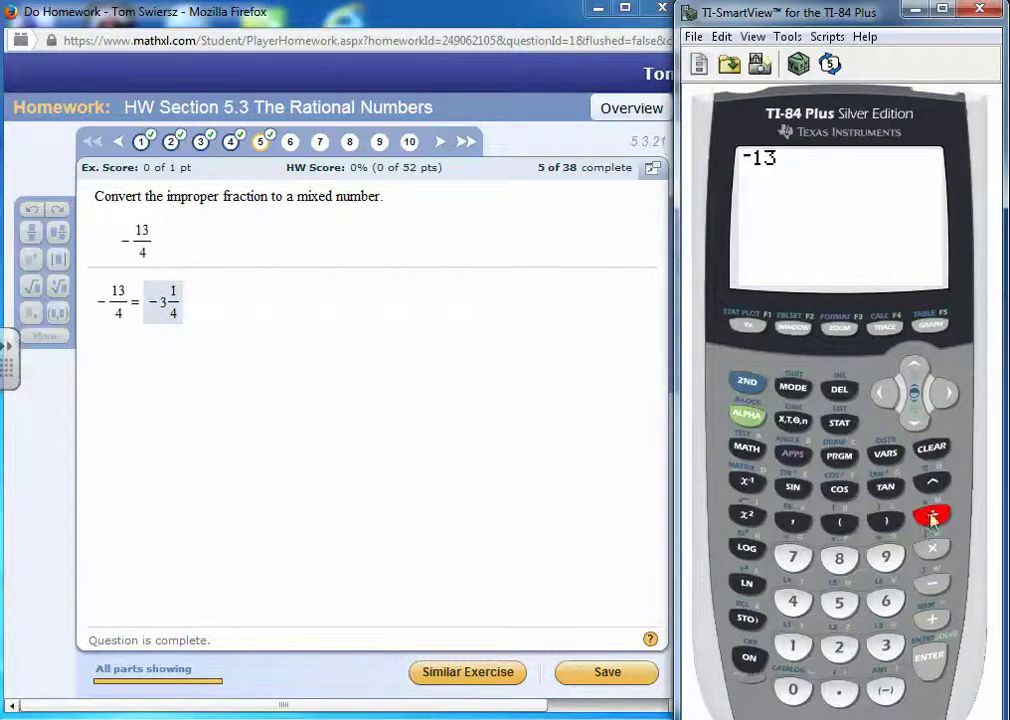
{"action": "left_click", "coordinate": [792, 601]}
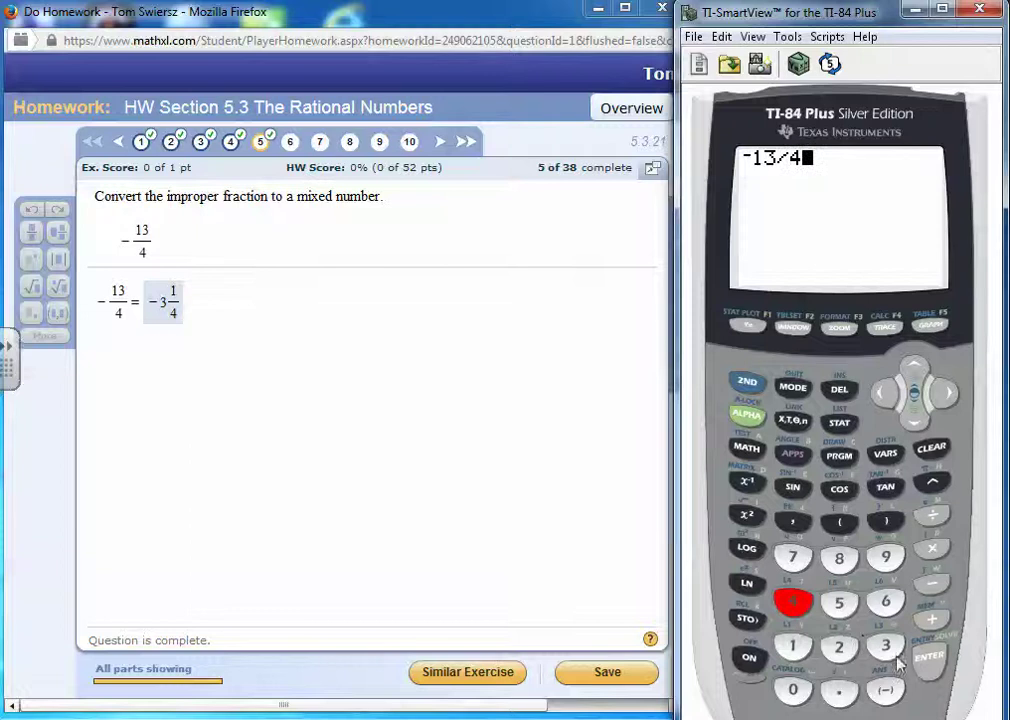
{"action": "left_click", "coordinate": [929, 670]}
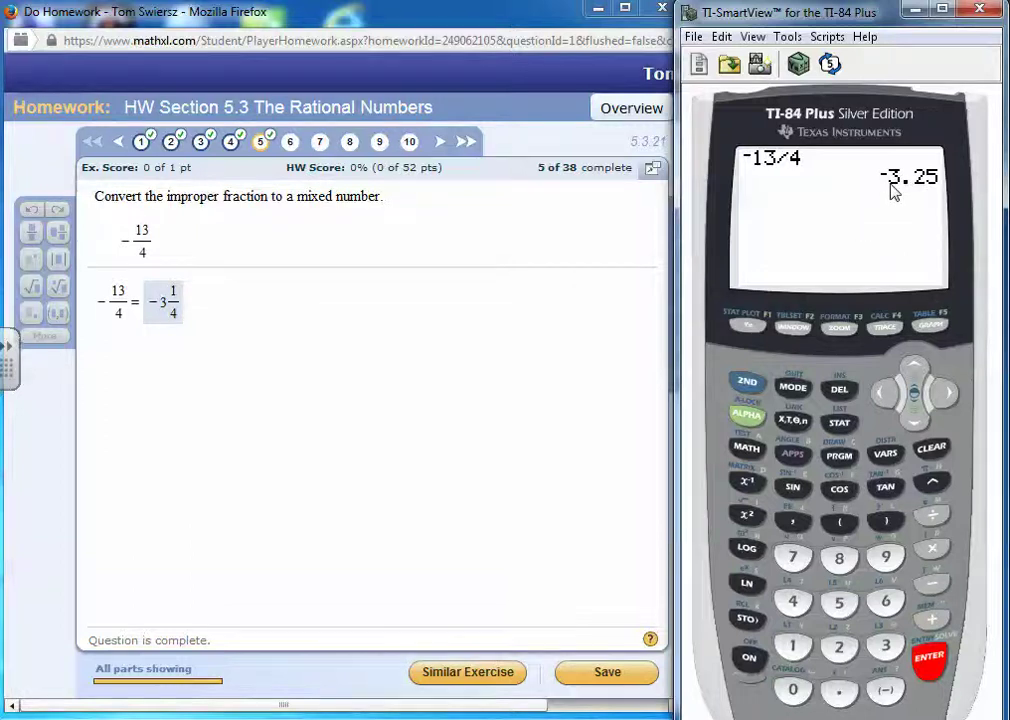
Add 3 to the last calculator answer and convert the result to a fraction with ▶Frac
{"action": "left_click", "coordinate": [932, 619]}
{"action": "left_click", "coordinate": [885, 647]}
{"action": "left_click", "coordinate": [929, 655]}
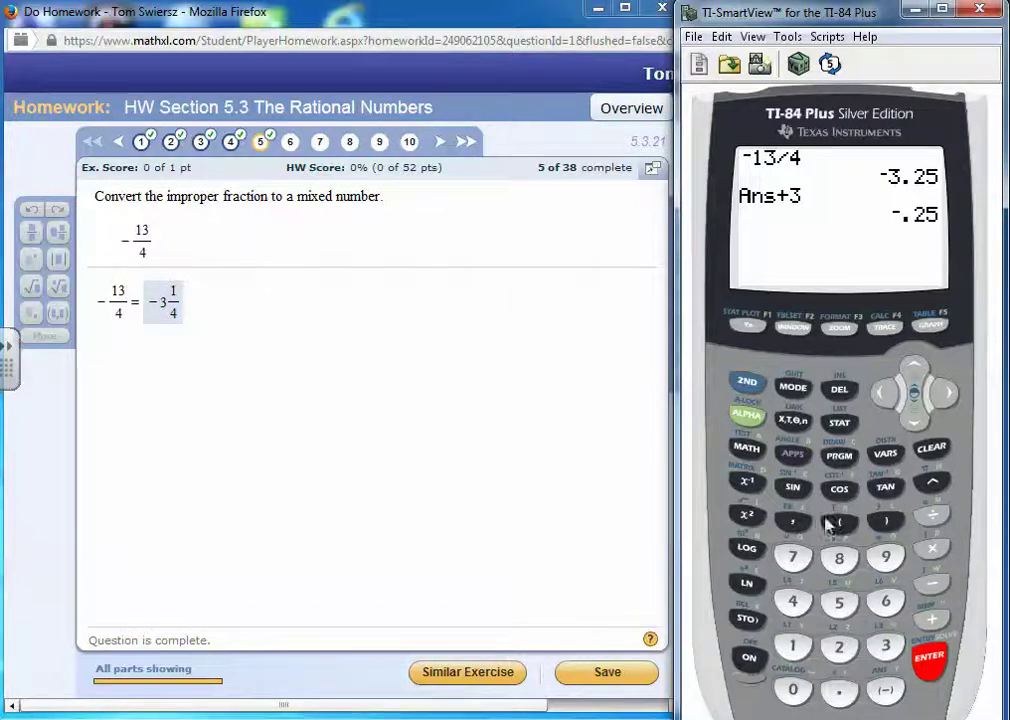
{"action": "left_click", "coordinate": [746, 447]}
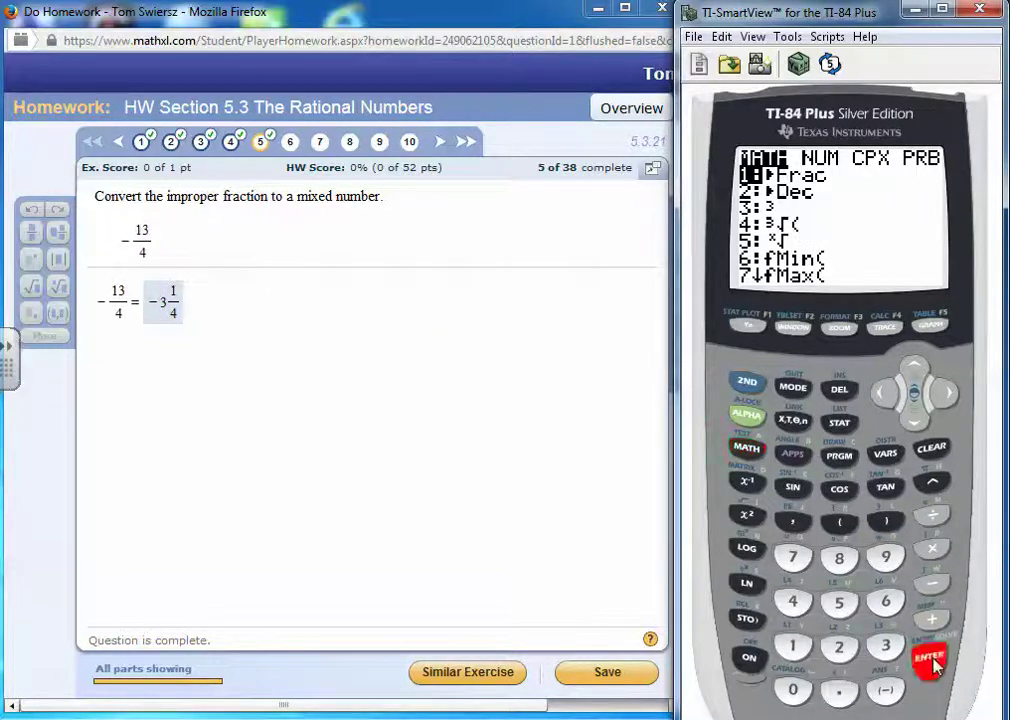
{"action": "left_click", "coordinate": [931, 662]}
{"action": "left_click", "coordinate": [931, 662]}
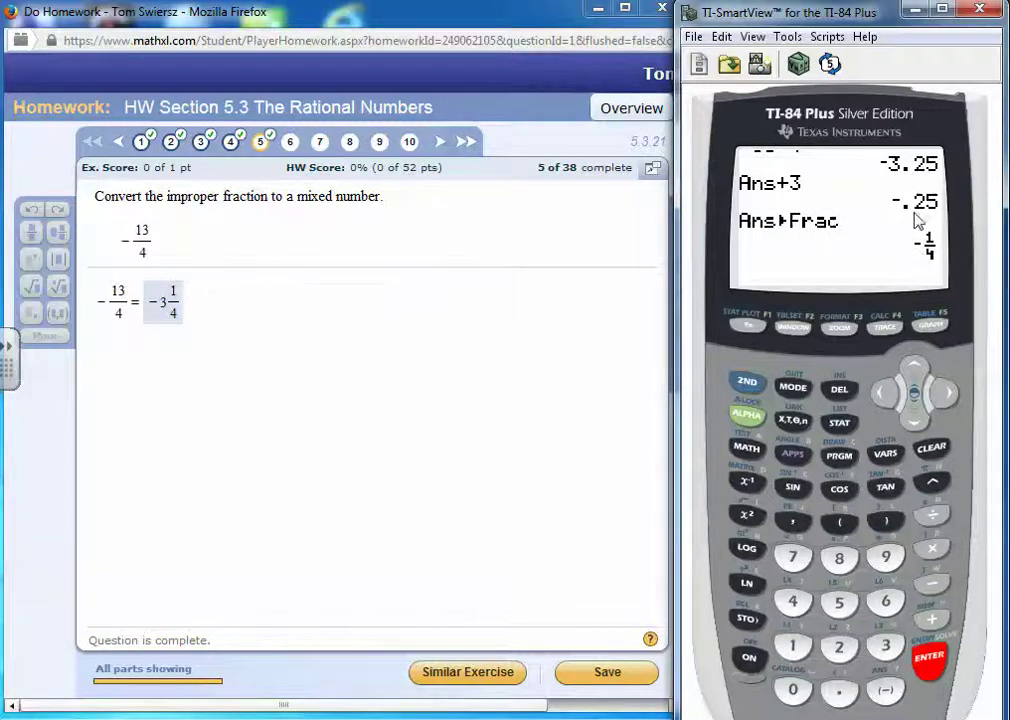
{"action": "left_click", "coordinate": [171, 317]}
Clear the calculator display and evaluate −13 over 4 using the n/d fraction template
{"action": "left_click", "coordinate": [933, 450]}
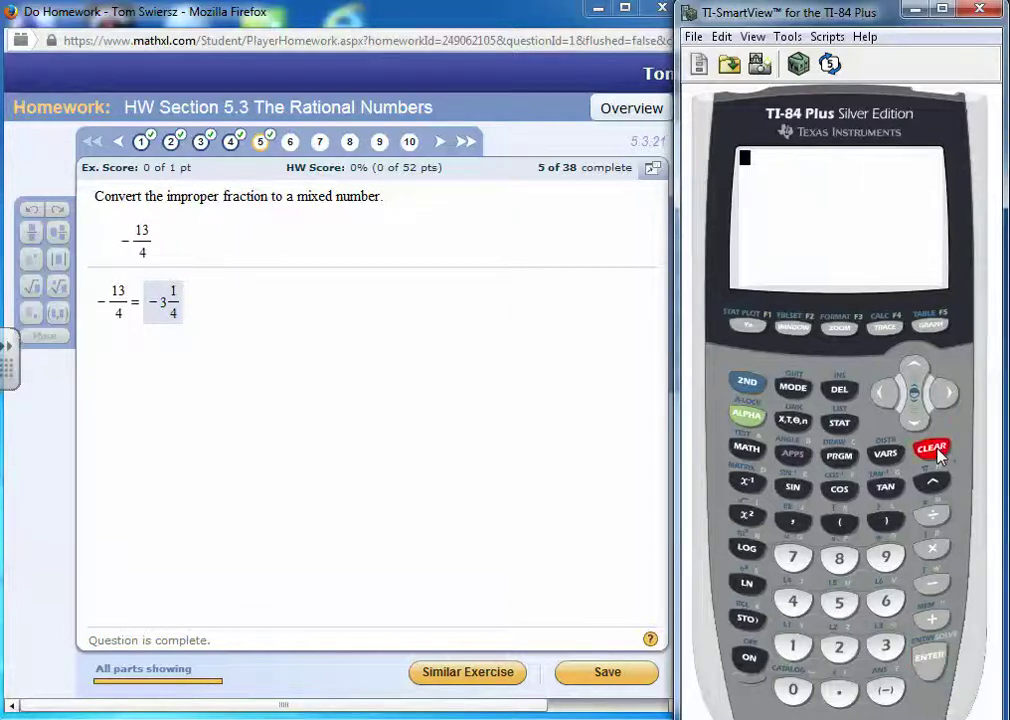
{"action": "left_click", "coordinate": [752, 418]}
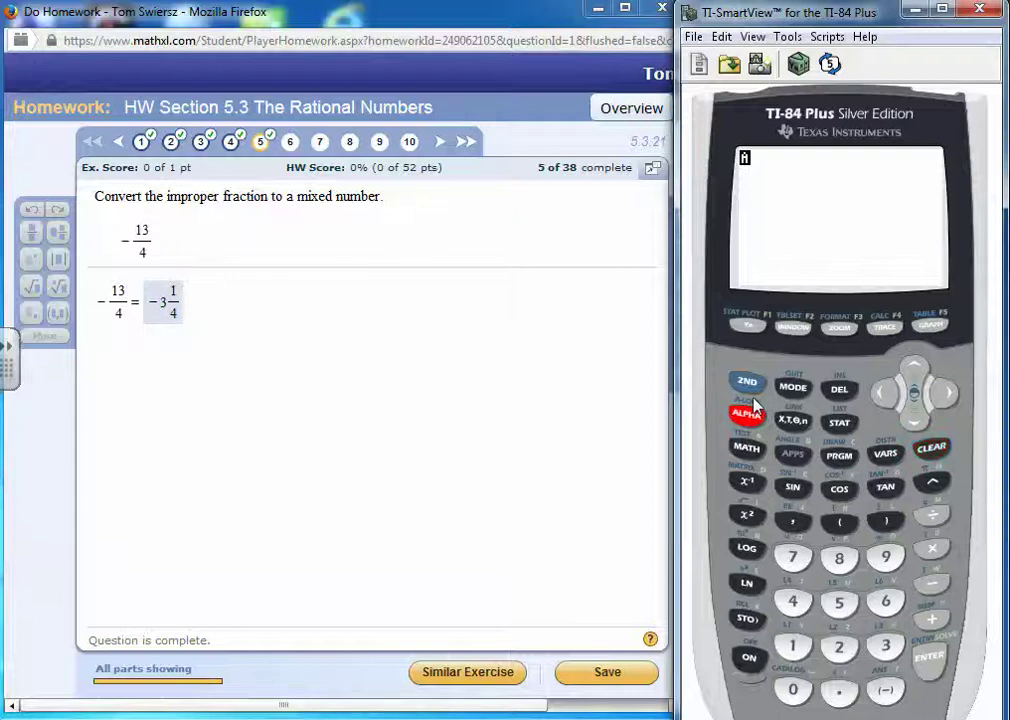
{"action": "left_click", "coordinate": [752, 329]}
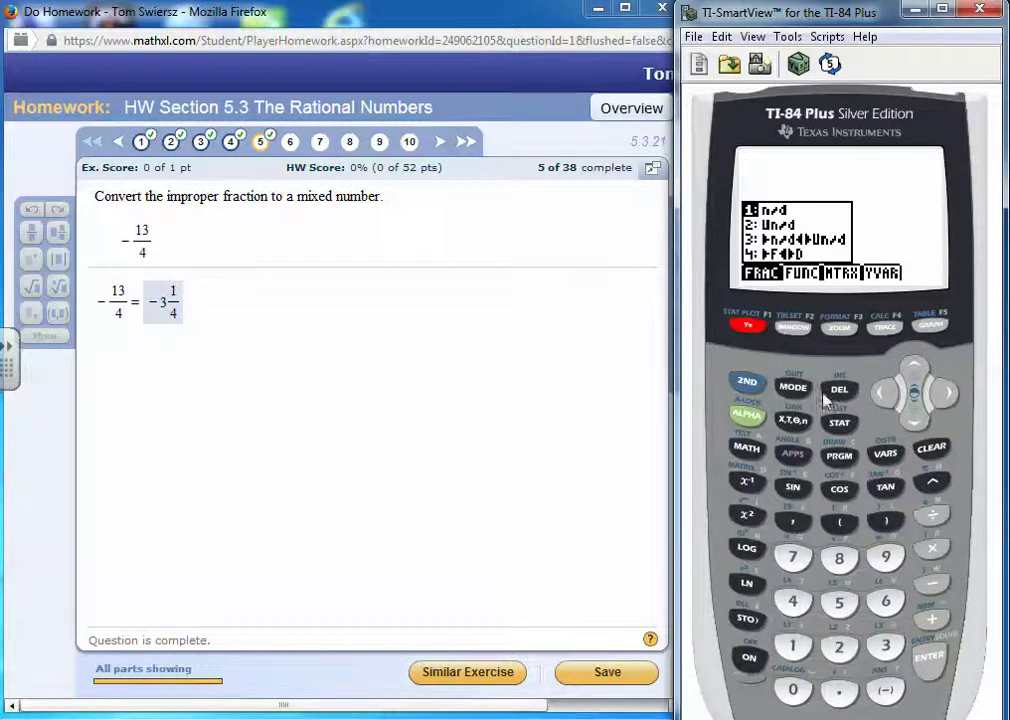
{"action": "left_click", "coordinate": [794, 647]}
{"action": "left_click", "coordinate": [884, 692]}
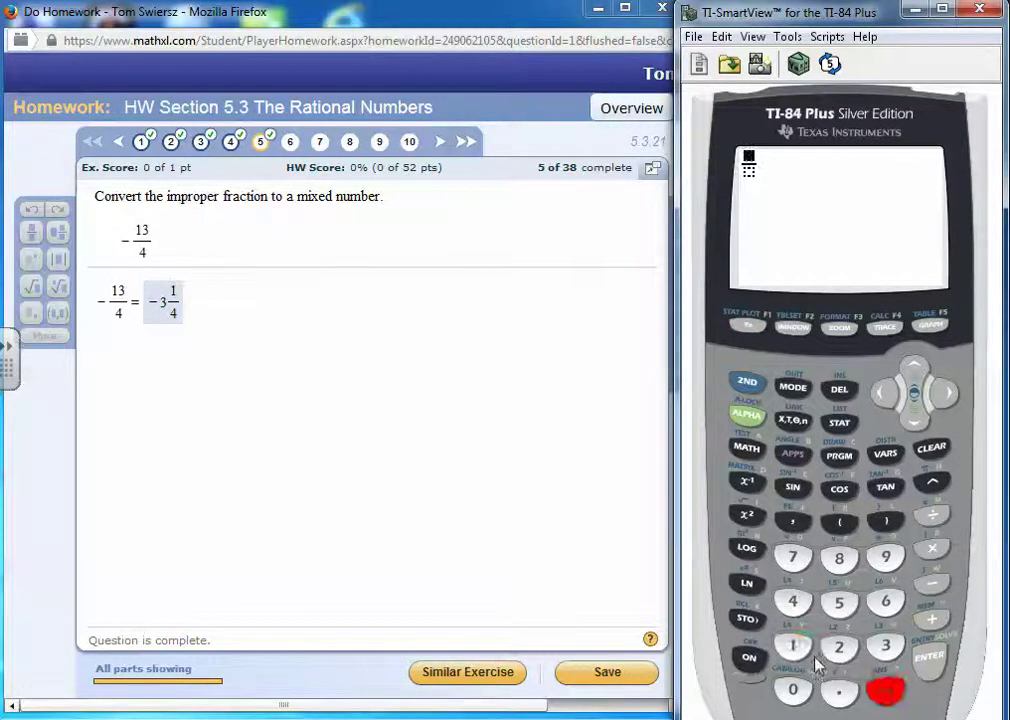
{"action": "left_click", "coordinate": [794, 647]}
{"action": "left_click", "coordinate": [893, 643]}
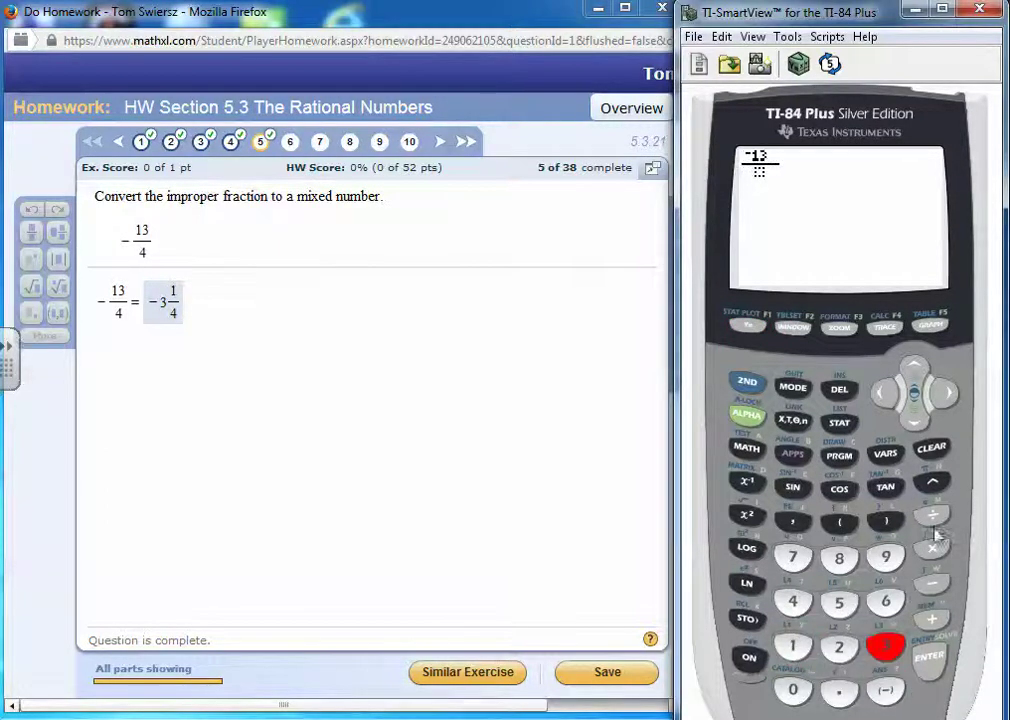
{"action": "left_click", "coordinate": [917, 424]}
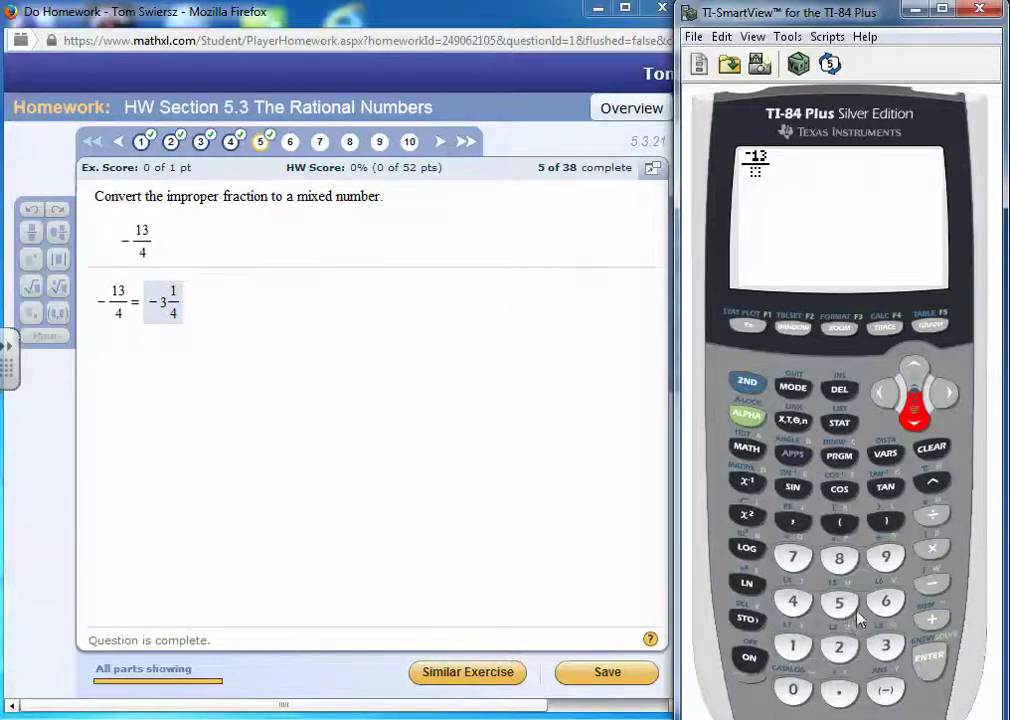
{"action": "left_click", "coordinate": [795, 602]}
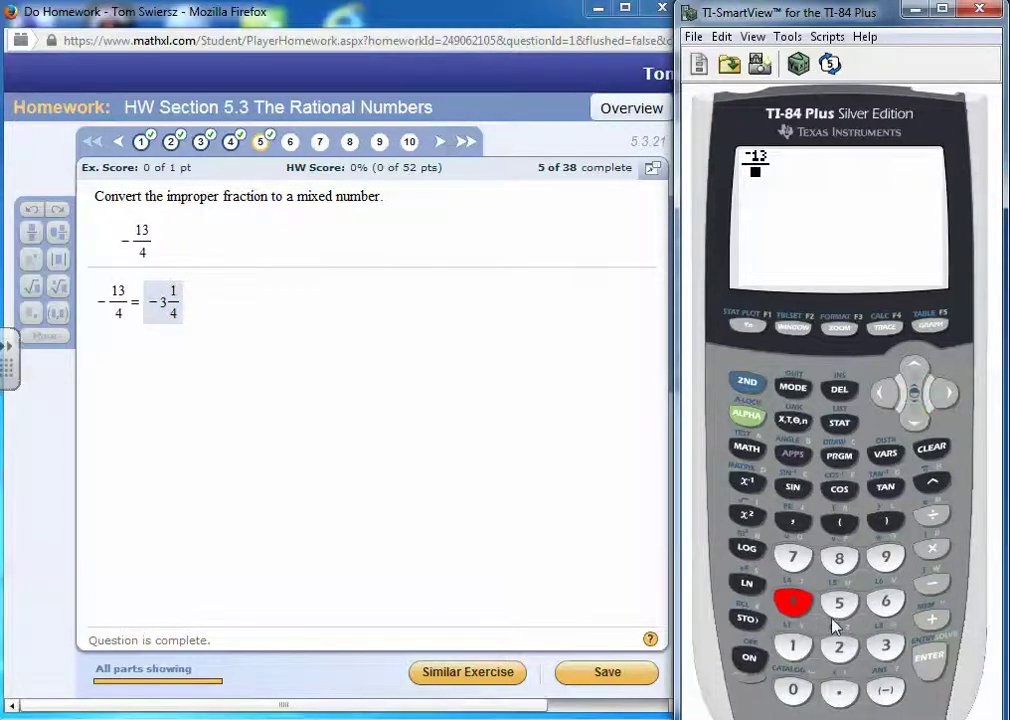
{"action": "left_click", "coordinate": [930, 664]}
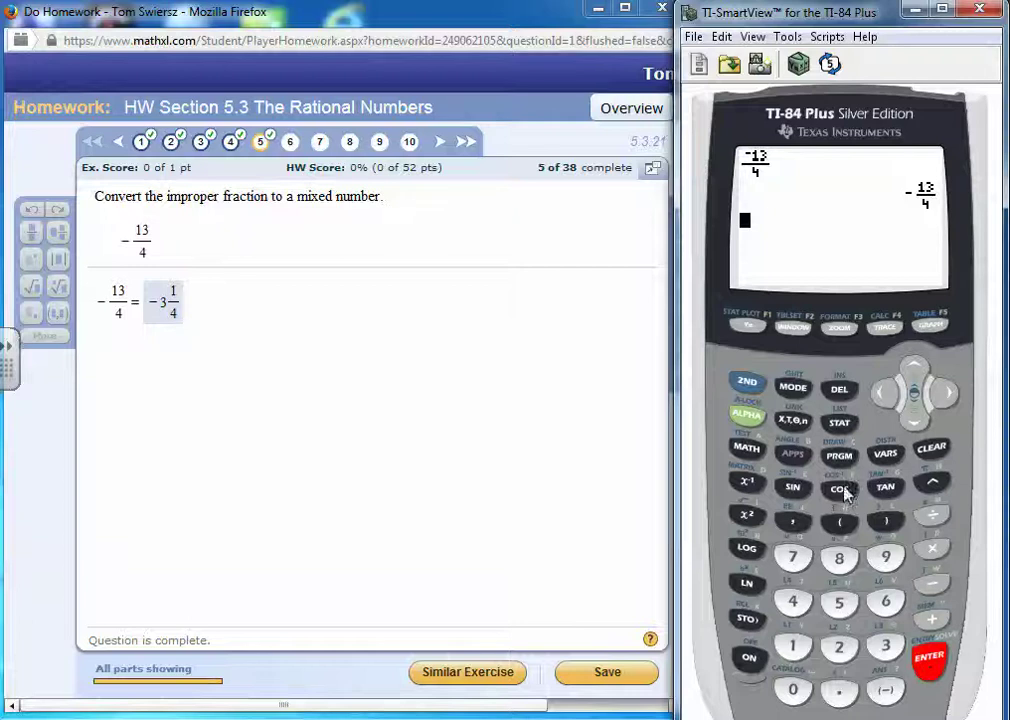
Convert the last calculator answer to a mixed number with the ▶n/d◀▶Un/d conversion
{"action": "left_click", "coordinate": [750, 418]}
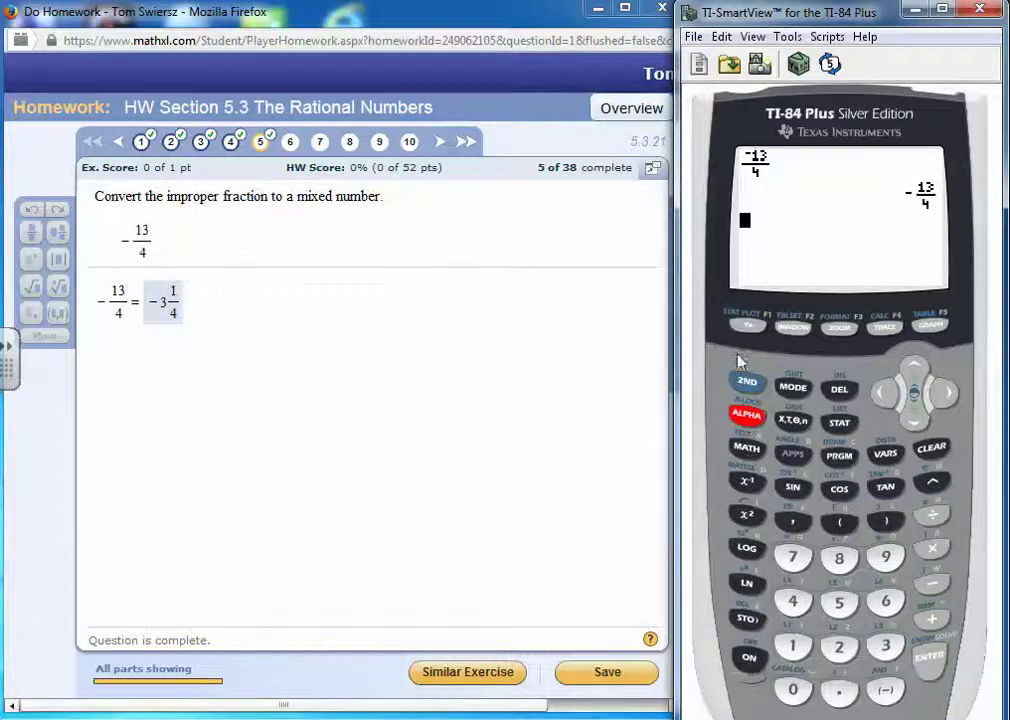
{"action": "left_click", "coordinate": [748, 326]}
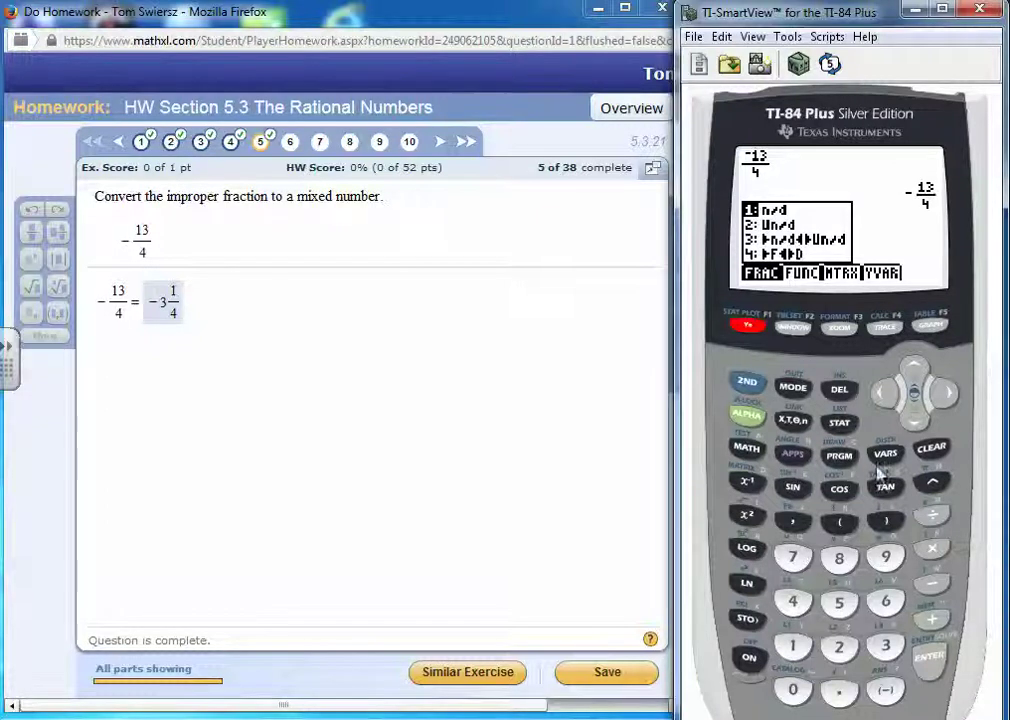
{"action": "left_click", "coordinate": [915, 418]}
{"action": "left_click", "coordinate": [914, 414]}
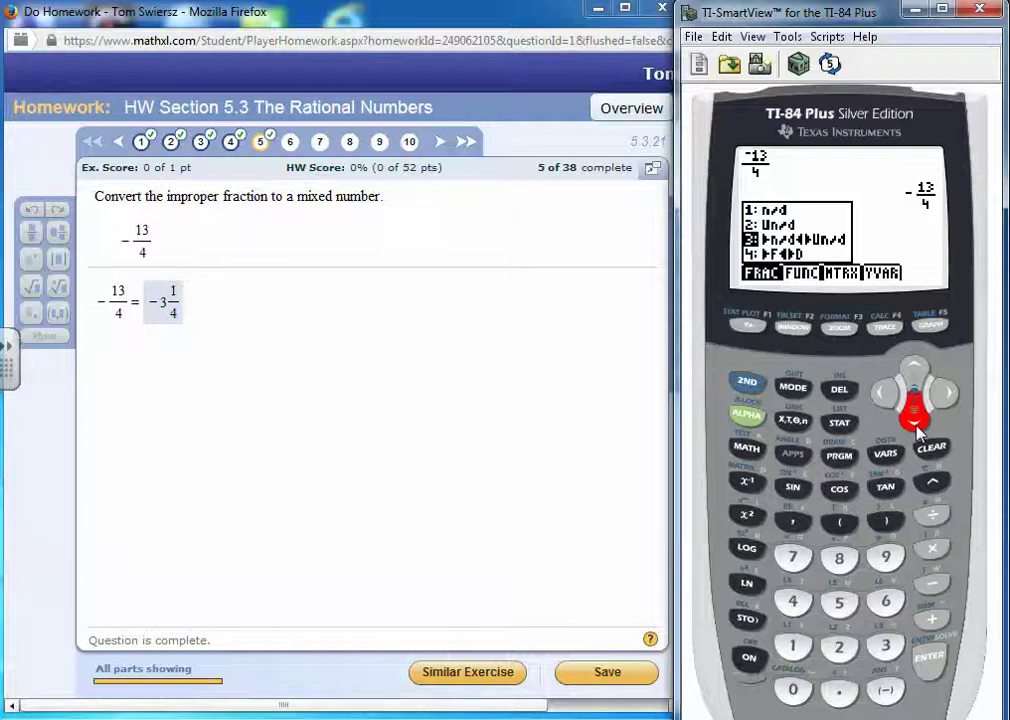
{"action": "left_click", "coordinate": [929, 660]}
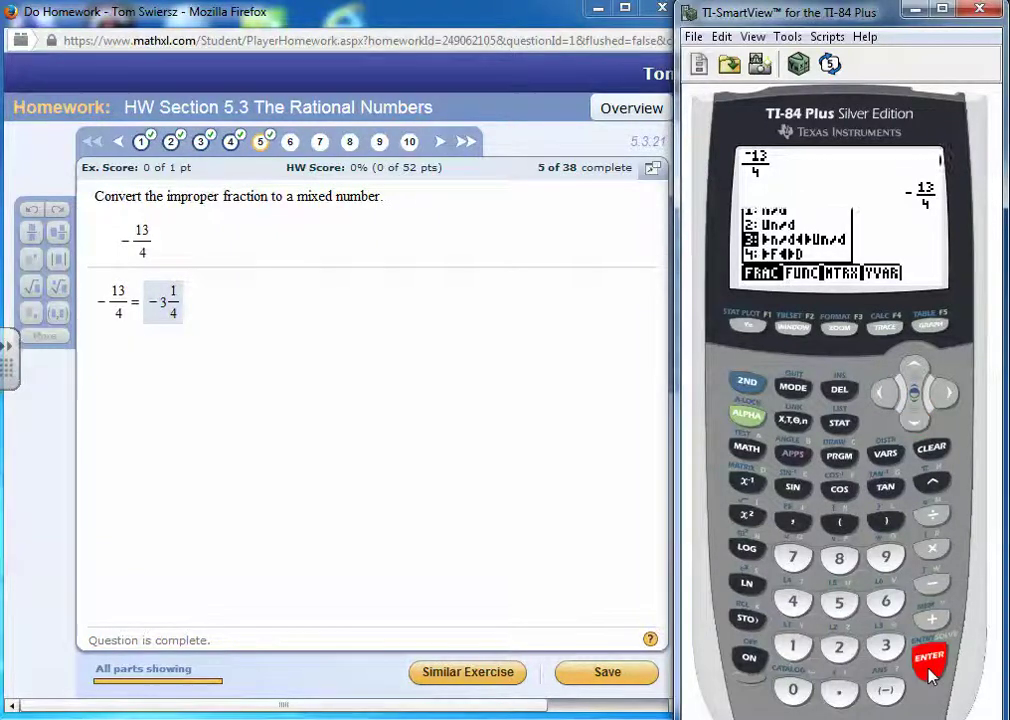
{"action": "left_click", "coordinate": [929, 660]}
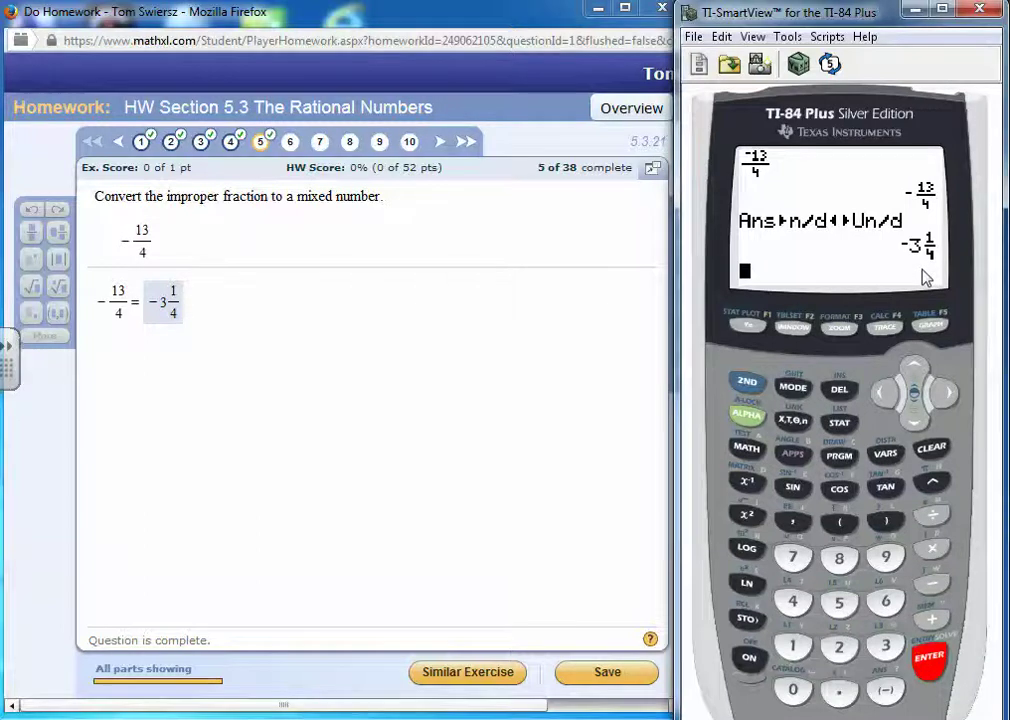
Open question 6 of the homework and clear the calculator display
{"action": "left_click", "coordinate": [291, 143]}
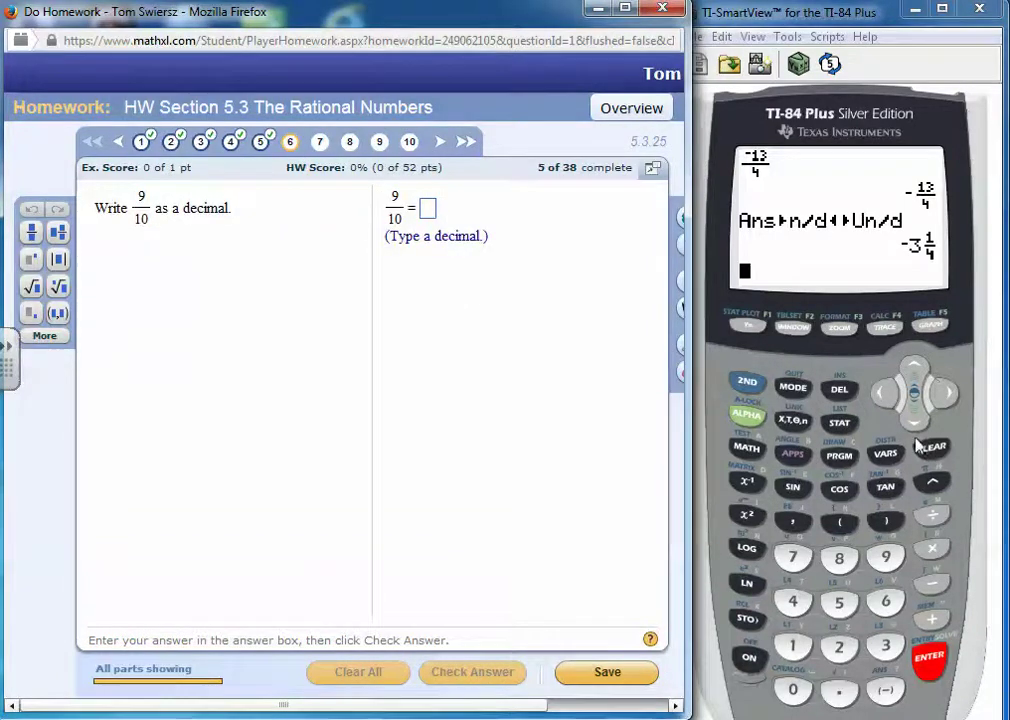
{"action": "left_click", "coordinate": [716, 346]}
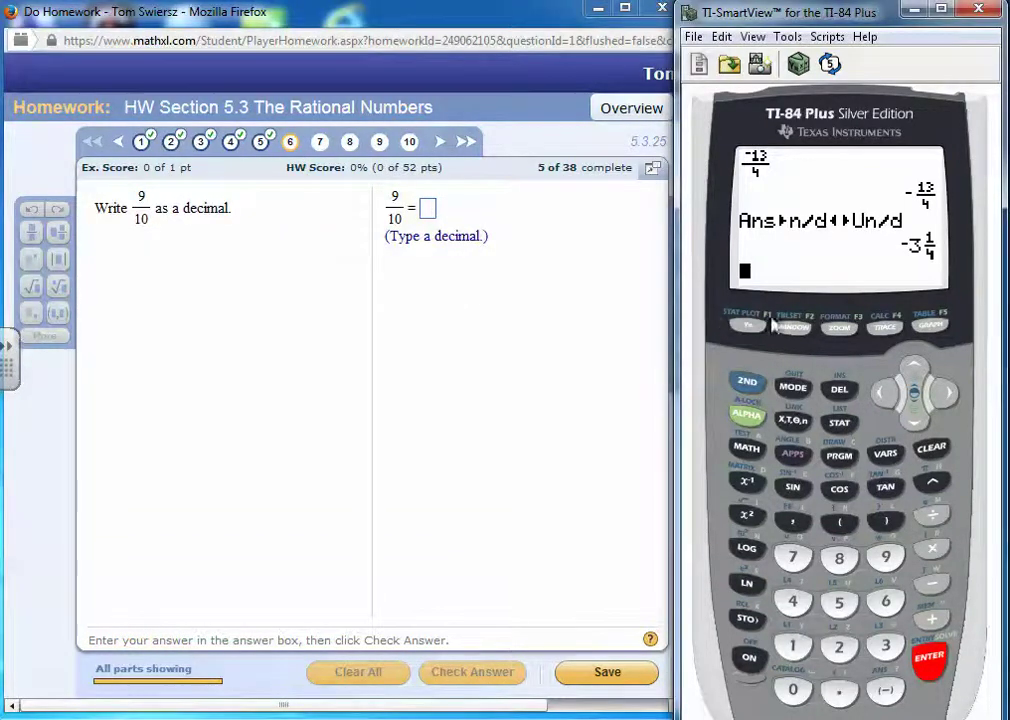
{"action": "left_click", "coordinate": [937, 450]}
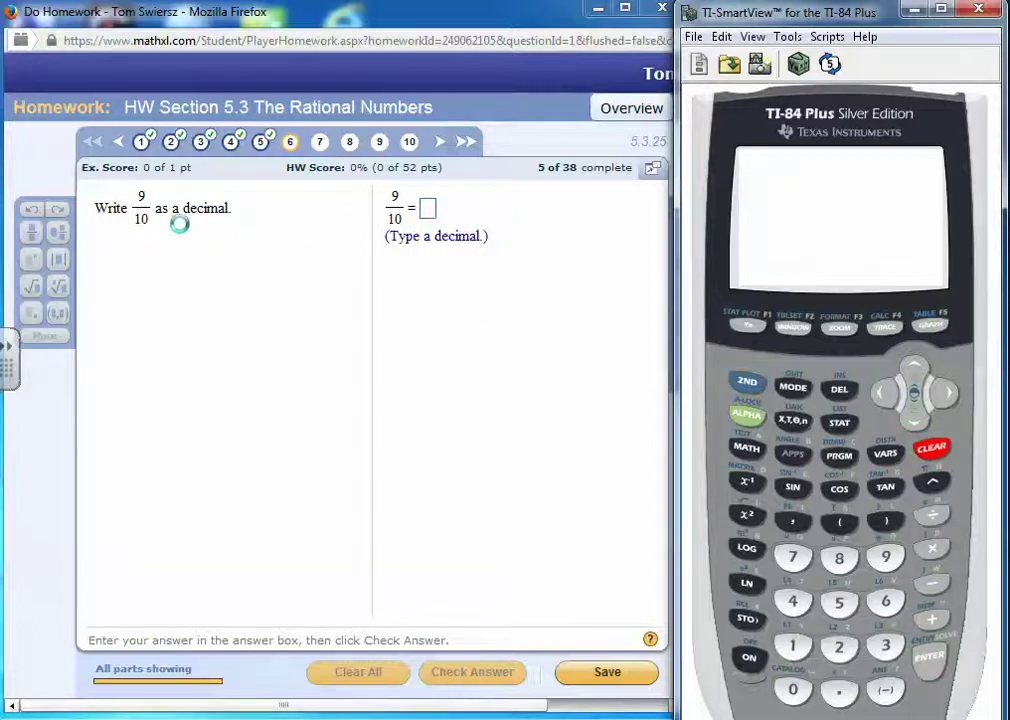
{"action": "left_click", "coordinate": [206, 244]}
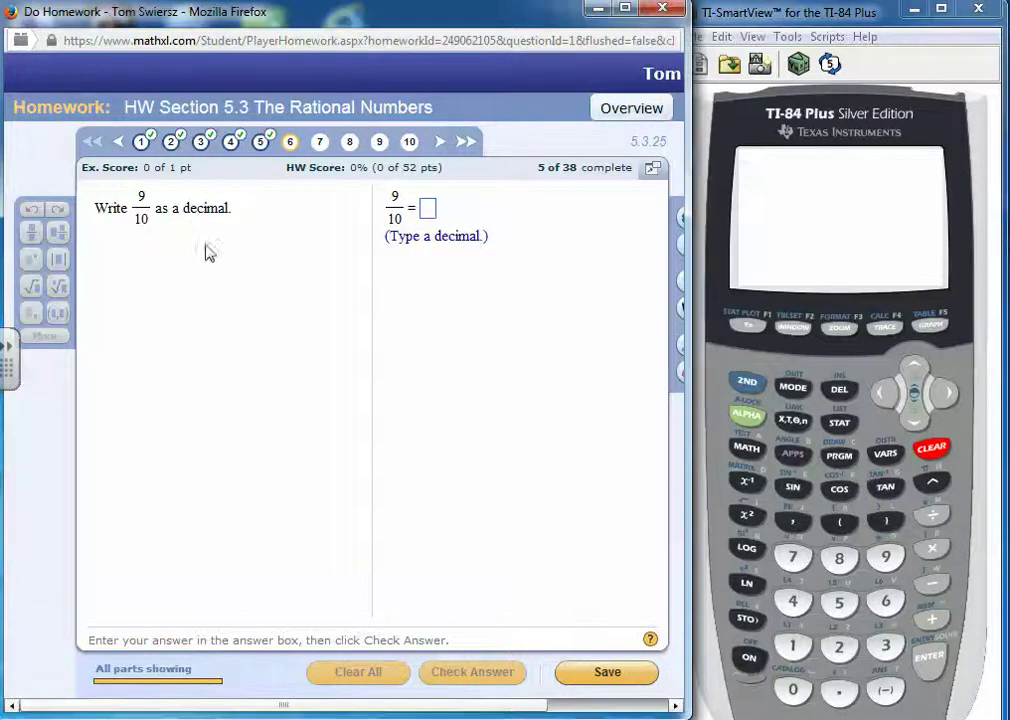
Compute 9/10 as a decimal on the calculator
{"action": "left_click", "coordinate": [886, 565]}
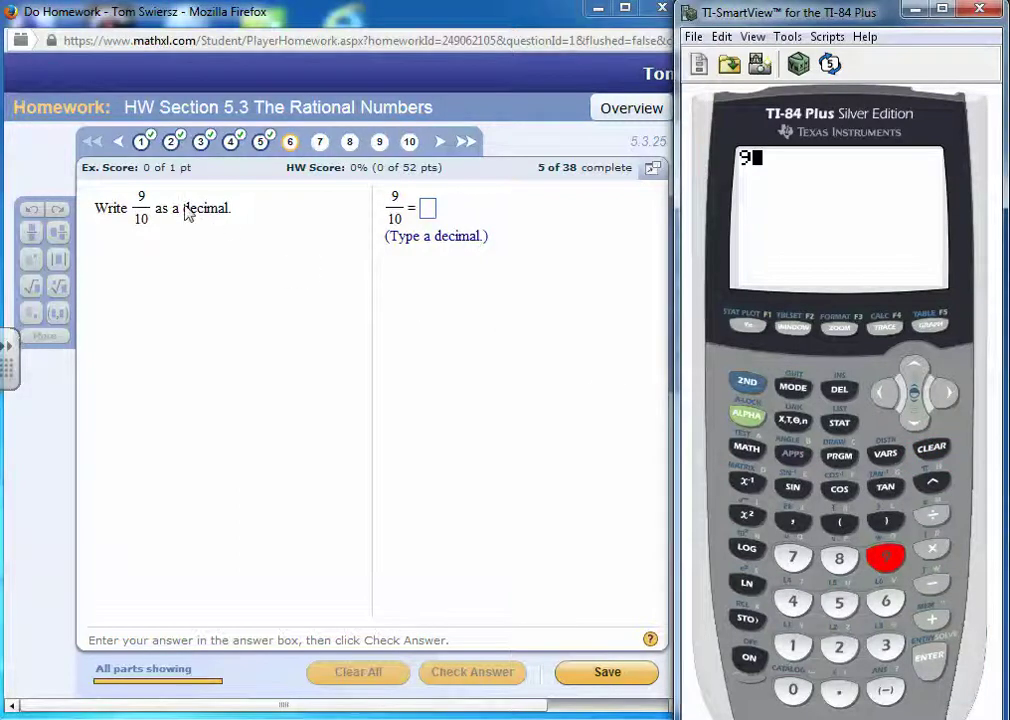
{"action": "left_click", "coordinate": [933, 518]}
{"action": "left_click", "coordinate": [793, 645]}
{"action": "left_click", "coordinate": [793, 690]}
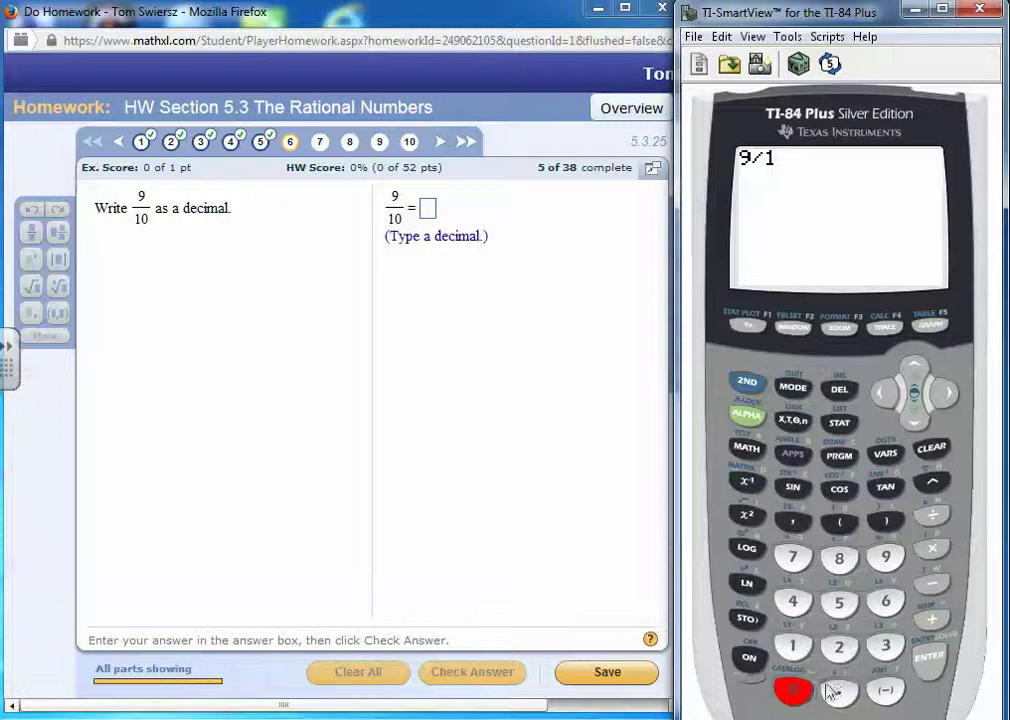
{"action": "left_click", "coordinate": [934, 666]}
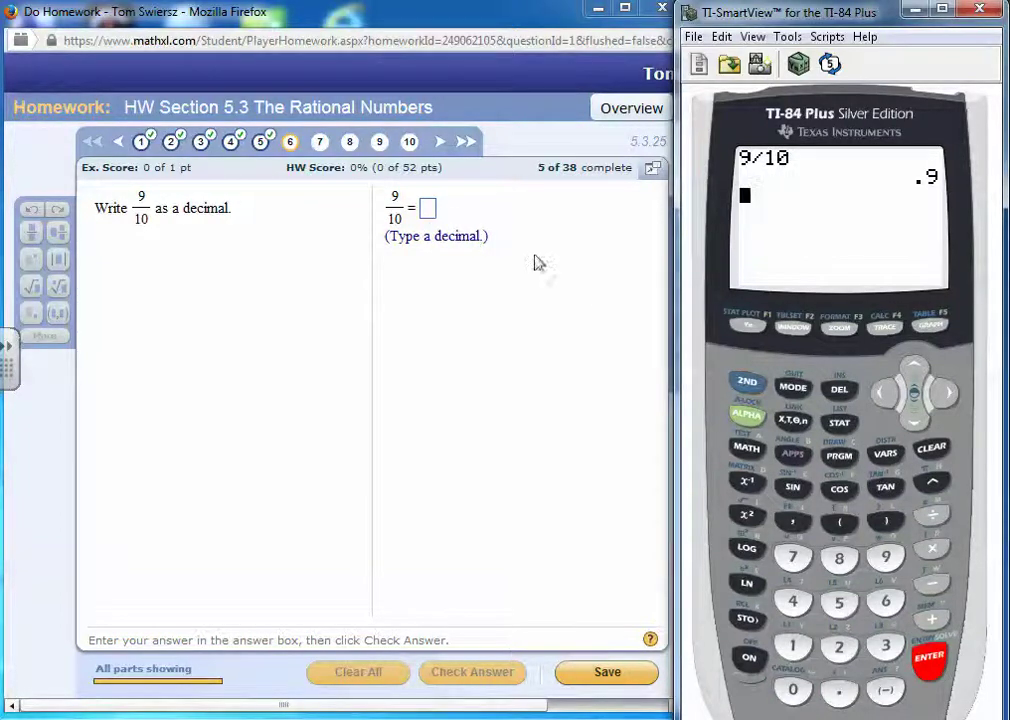
Enter 0.9 as the answer to question 6, check it and dismiss the feedback
{"action": "left_click", "coordinate": [428, 208]}
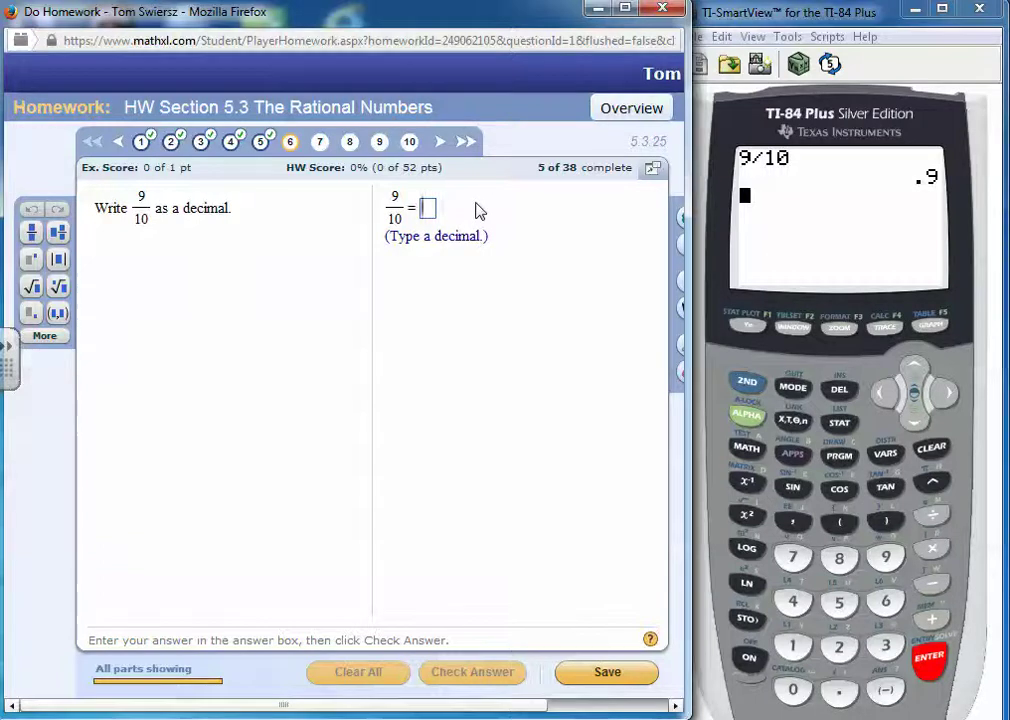
{"action": "type", "text": "0.9"}
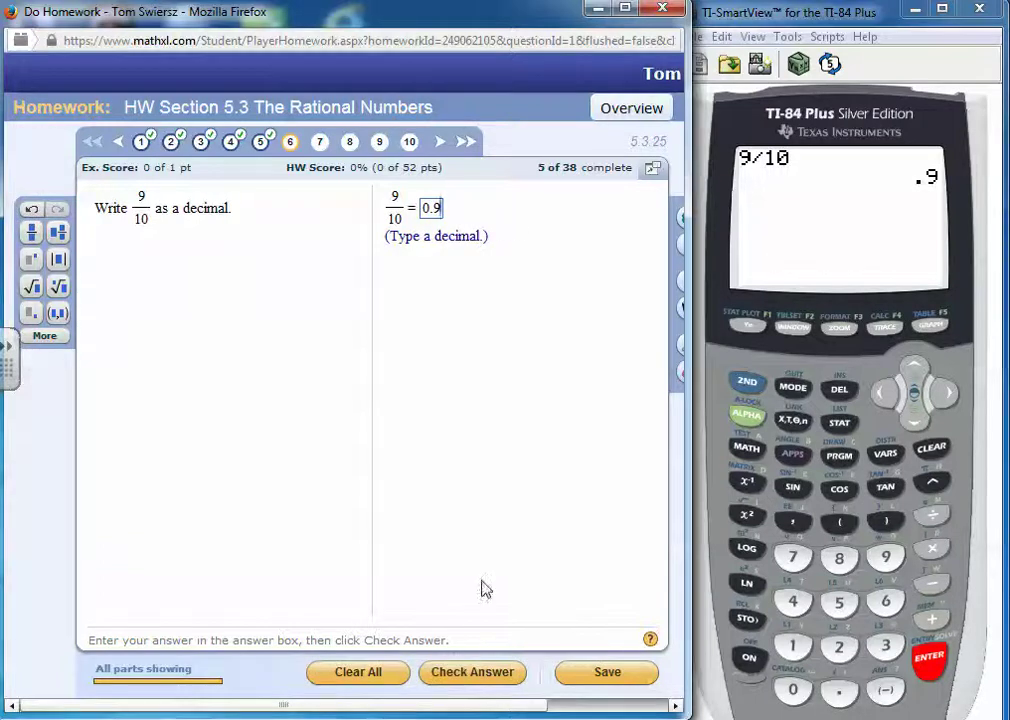
{"action": "left_click", "coordinate": [467, 673]}
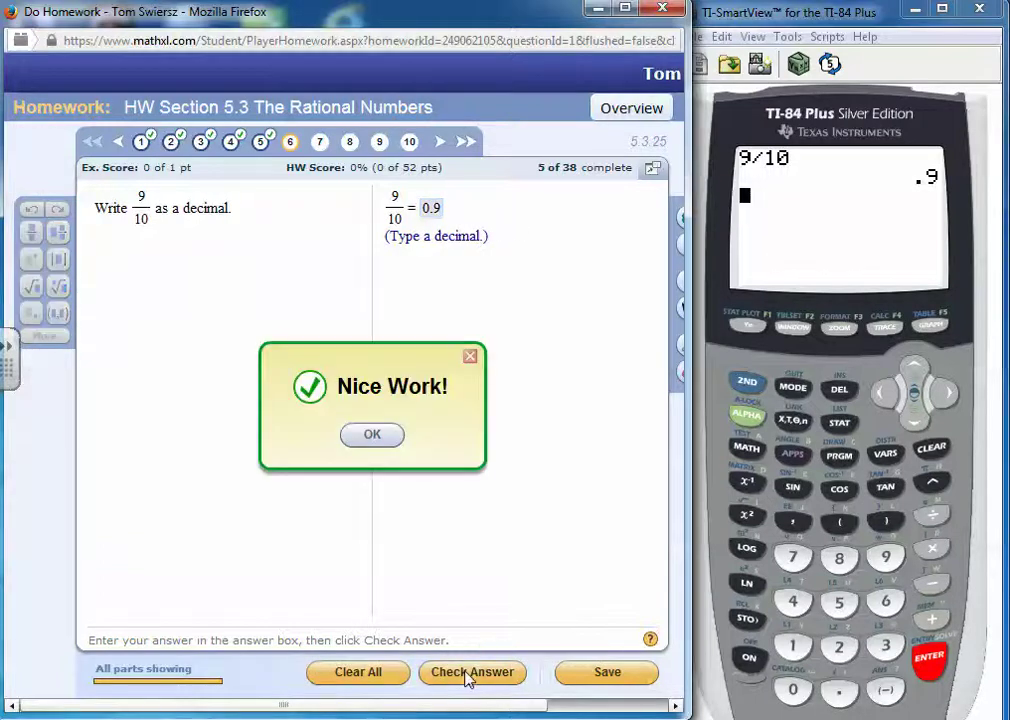
{"action": "left_click", "coordinate": [372, 434]}
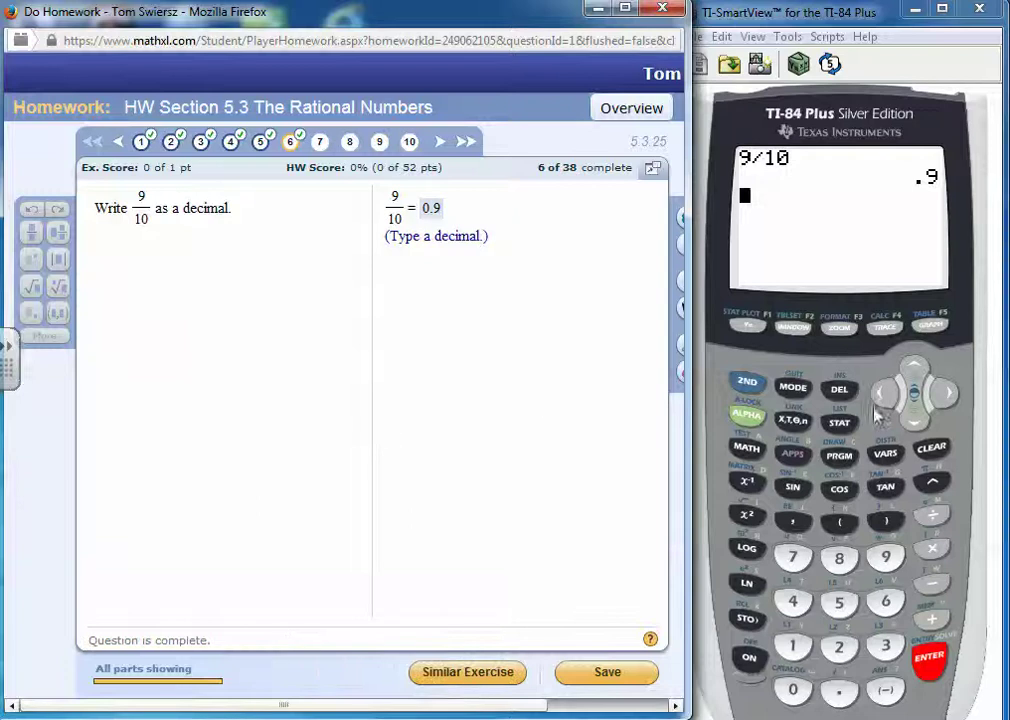
Clear the calculator display and go to question 7 of the homework
{"action": "left_click", "coordinate": [932, 450]}
{"action": "left_click", "coordinate": [932, 450]}
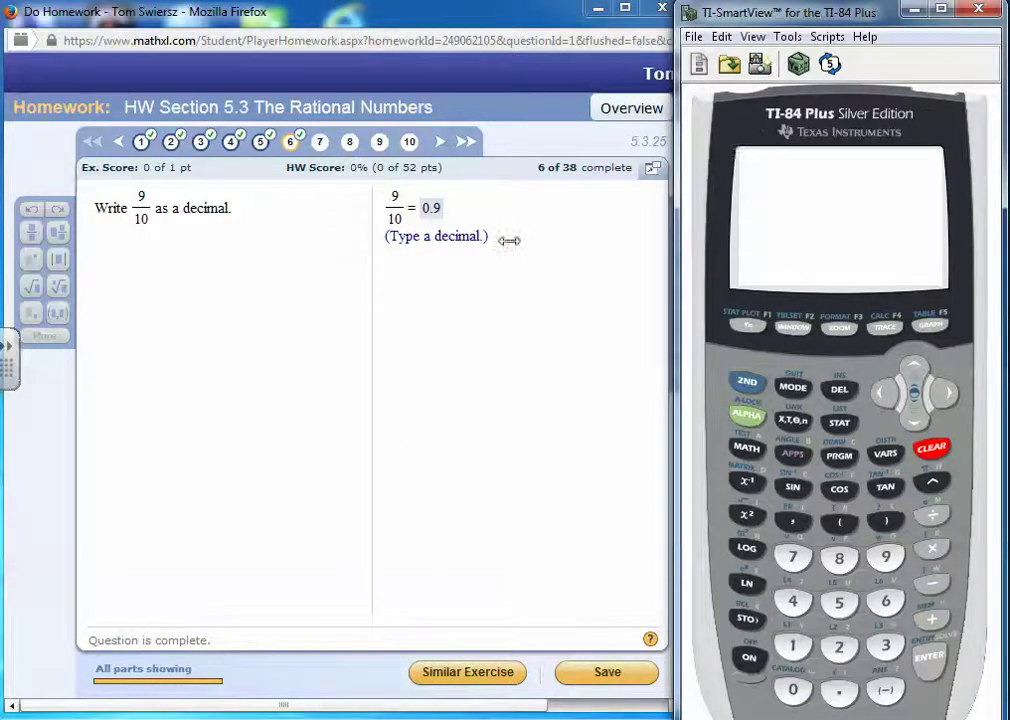
{"action": "left_click", "coordinate": [439, 146]}
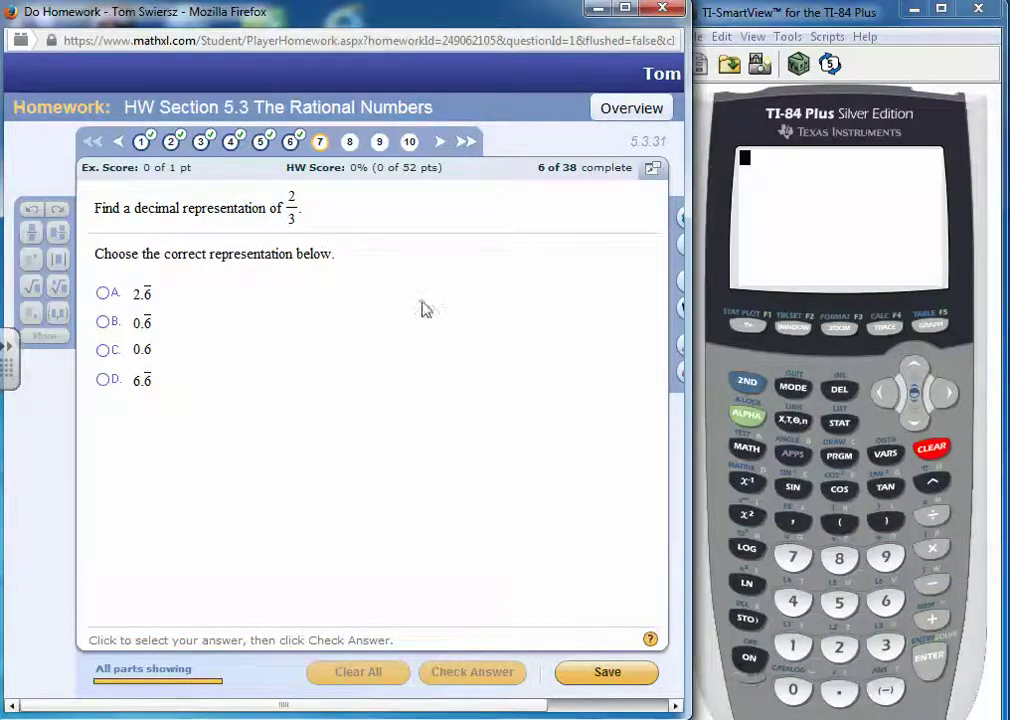
Compute 2/3 as a decimal on the calculator
{"action": "left_click", "coordinate": [843, 652]}
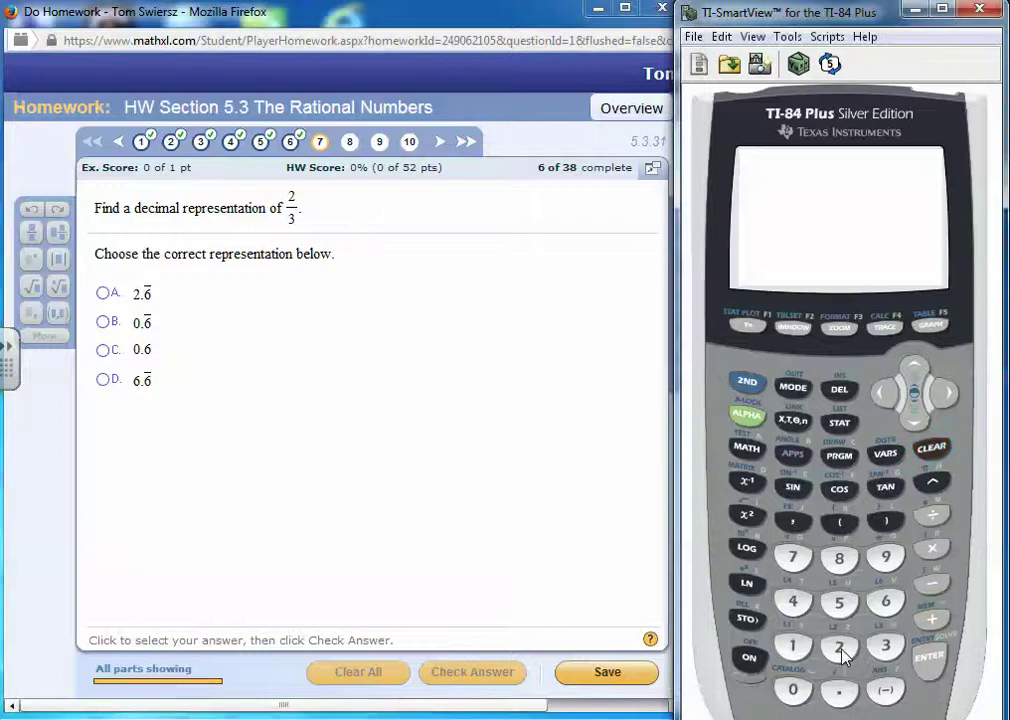
{"action": "left_click", "coordinate": [843, 652]}
{"action": "key", "text": "slash"}
{"action": "left_click", "coordinate": [887, 645]}
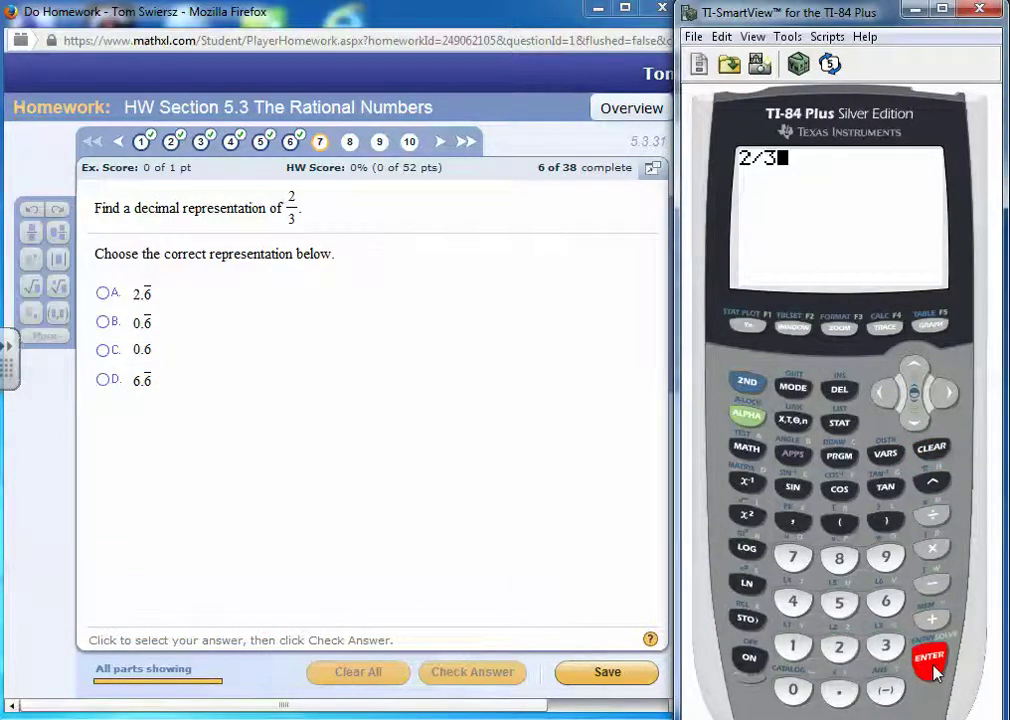
{"action": "left_click", "coordinate": [930, 660]}
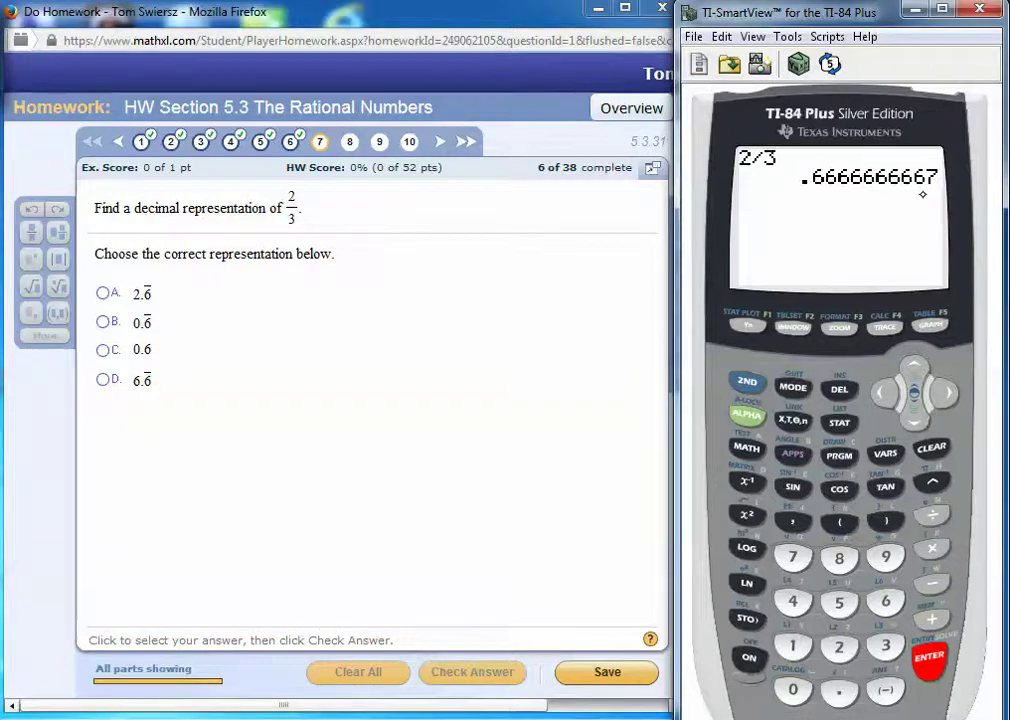
Mark the calculator's last digit in ink and handwrite .666666..... beside the answer choices
{"action": "left_click_drag", "start_coordinate": [897, 222], "coordinate": [936, 203]}
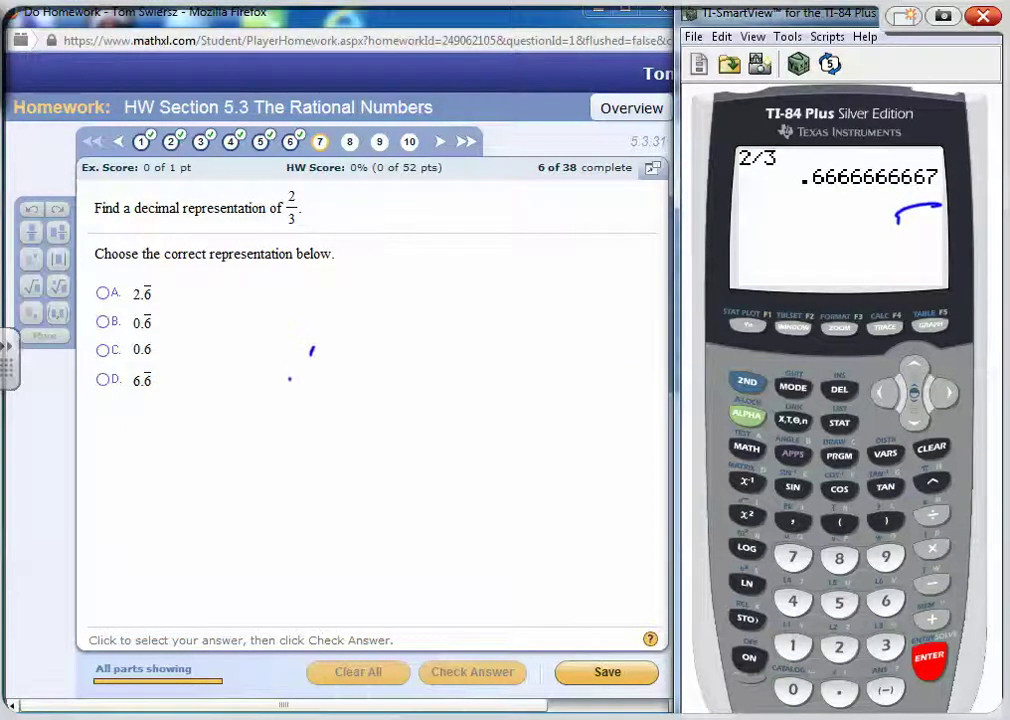
{"action": "left_click_drag", "start_coordinate": [354, 350], "coordinate": [342, 380]}
{"action": "left_click_drag", "start_coordinate": [390, 350], "coordinate": [378, 382]}
{"action": "left_click_drag", "start_coordinate": [425, 350], "coordinate": [414, 382]}
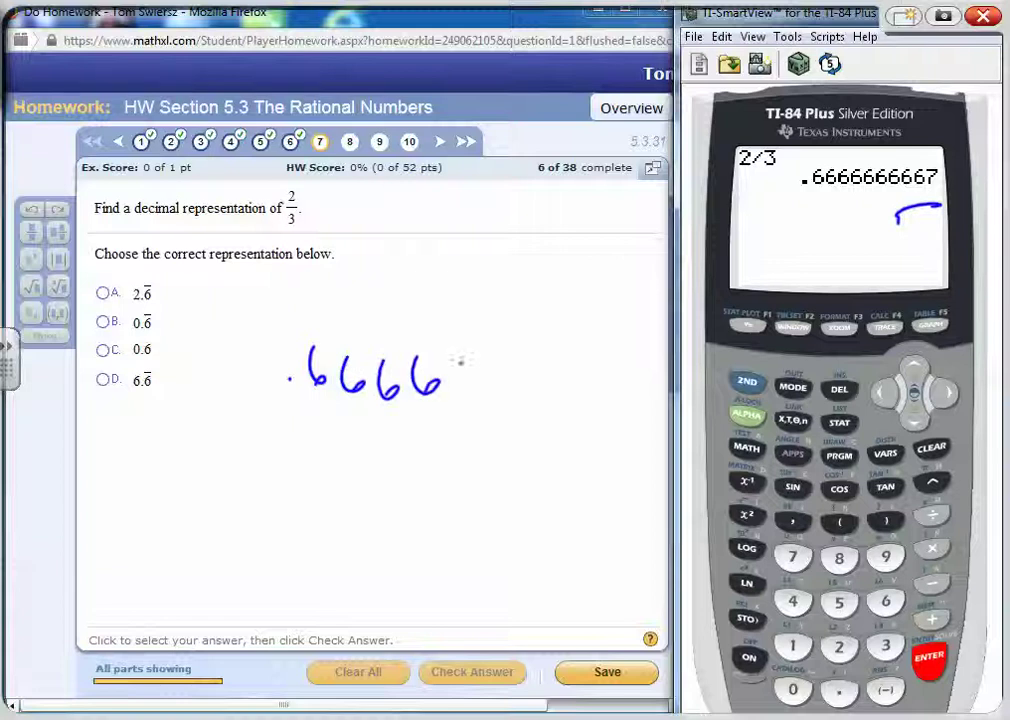
{"action": "mouse_move", "coordinate": [465, 352]}
{"action": "left_mouse_down"}
{"action": "mouse_move", "coordinate": [452, 382]}
{"action": "mouse_move", "coordinate": [490, 396]}
{"action": "left_mouse_up"}
{"action": "left_click", "coordinate": [561, 397]}
{"action": "left_click", "coordinate": [576, 397]}
{"action": "left_click_drag", "start_coordinate": [592, 395], "coordinate": [605, 395]}
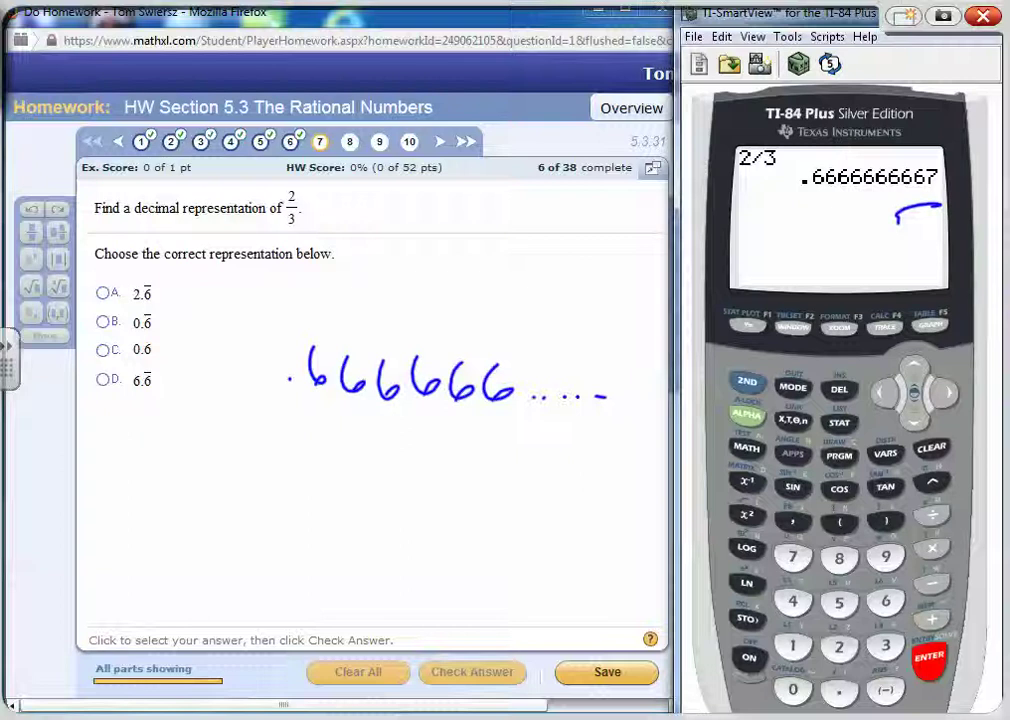
Handwrite "repeating" below the inked decimal and cross out answer choice A
{"action": "mouse_move", "coordinate": [315, 461]}
{"action": "left_mouse_down"}
{"action": "mouse_move", "coordinate": [317, 484]}
{"action": "mouse_move", "coordinate": [358, 480]}
{"action": "mouse_move", "coordinate": [372, 512]}
{"action": "left_mouse_up"}
{"action": "mouse_move", "coordinate": [392, 470]}
{"action": "left_mouse_down"}
{"action": "mouse_move", "coordinate": [414, 466]}
{"action": "mouse_move", "coordinate": [473, 493]}
{"action": "left_mouse_up"}
{"action": "mouse_move", "coordinate": [458, 470]}
{"action": "left_mouse_down"}
{"action": "mouse_move", "coordinate": [484, 467]}
{"action": "mouse_move", "coordinate": [534, 492]}
{"action": "mouse_move", "coordinate": [561, 515]}
{"action": "mouse_move", "coordinate": [546, 528]}
{"action": "left_mouse_up"}
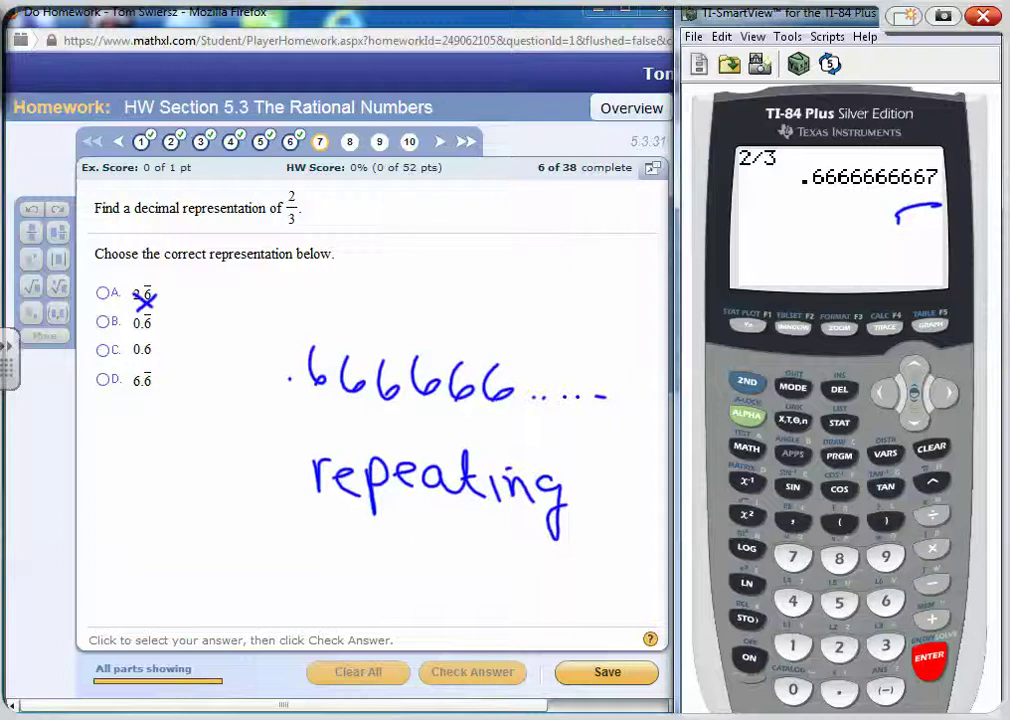
Handwrite = .6 with a repeating bar and .6000 for comparison, add a star below the choices, and close the ink layer
{"action": "mouse_move", "coordinate": [203, 435]}
{"action": "left_mouse_down"}
{"action": "mouse_move", "coordinate": [229, 436]}
{"action": "mouse_move", "coordinate": [268, 463]}
{"action": "left_mouse_up"}
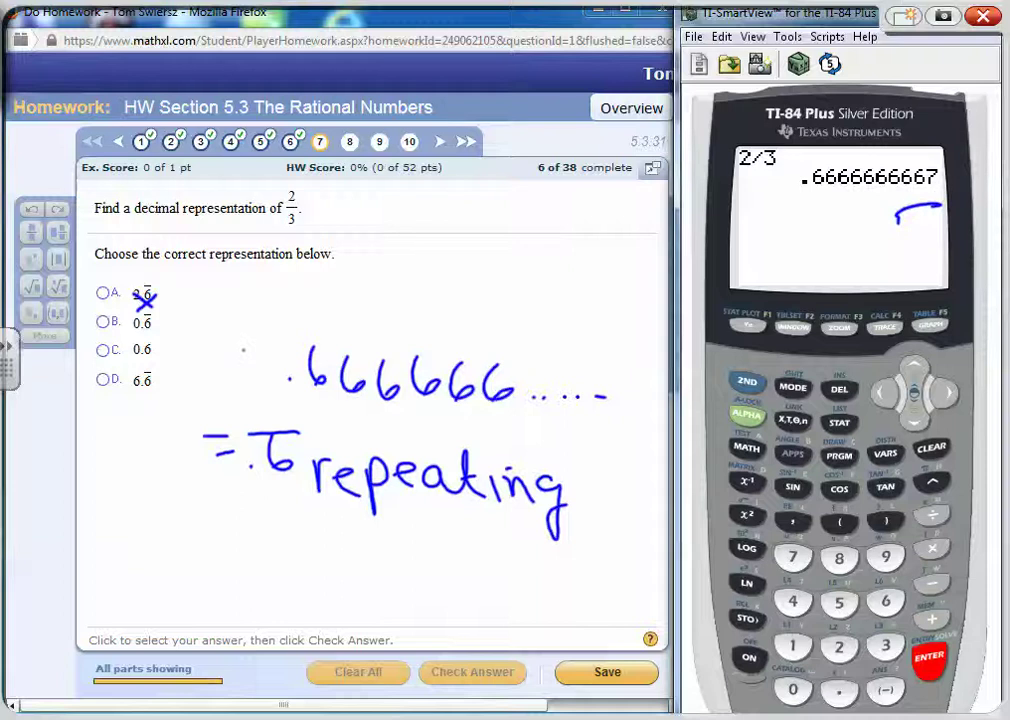
{"action": "mouse_move", "coordinate": [258, 322]}
{"action": "left_mouse_down"}
{"action": "mouse_move", "coordinate": [268, 333]}
{"action": "mouse_move", "coordinate": [356, 329]}
{"action": "left_mouse_up"}
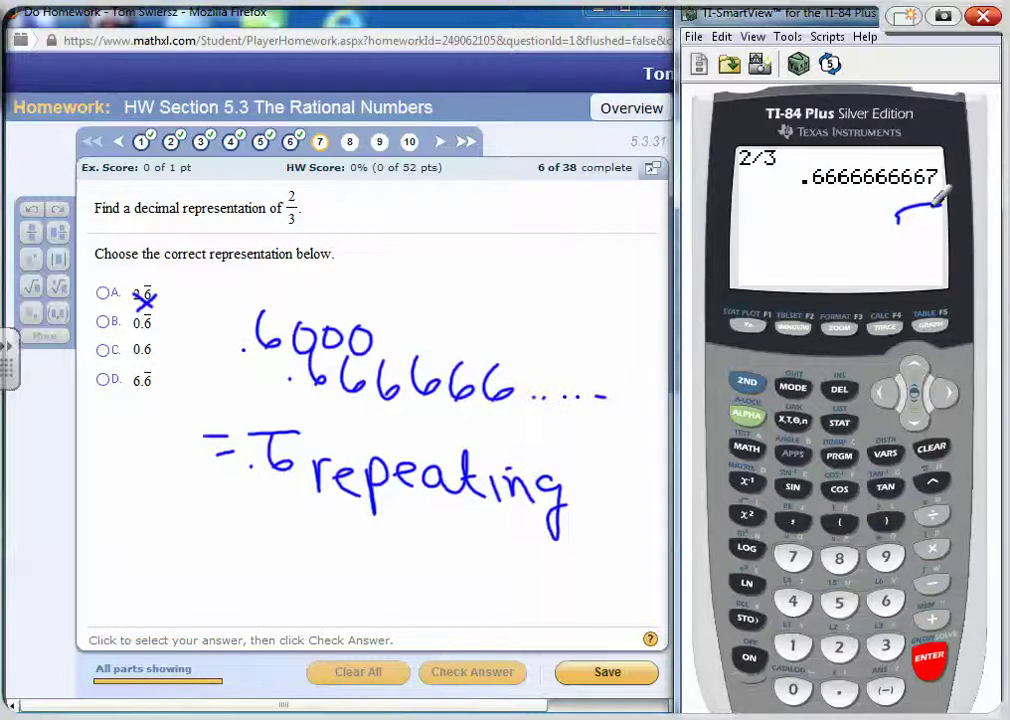
{"action": "left_click_drag", "start_coordinate": [137, 411], "coordinate": [141, 432]}
{"action": "right_click", "coordinate": [414, 292]}
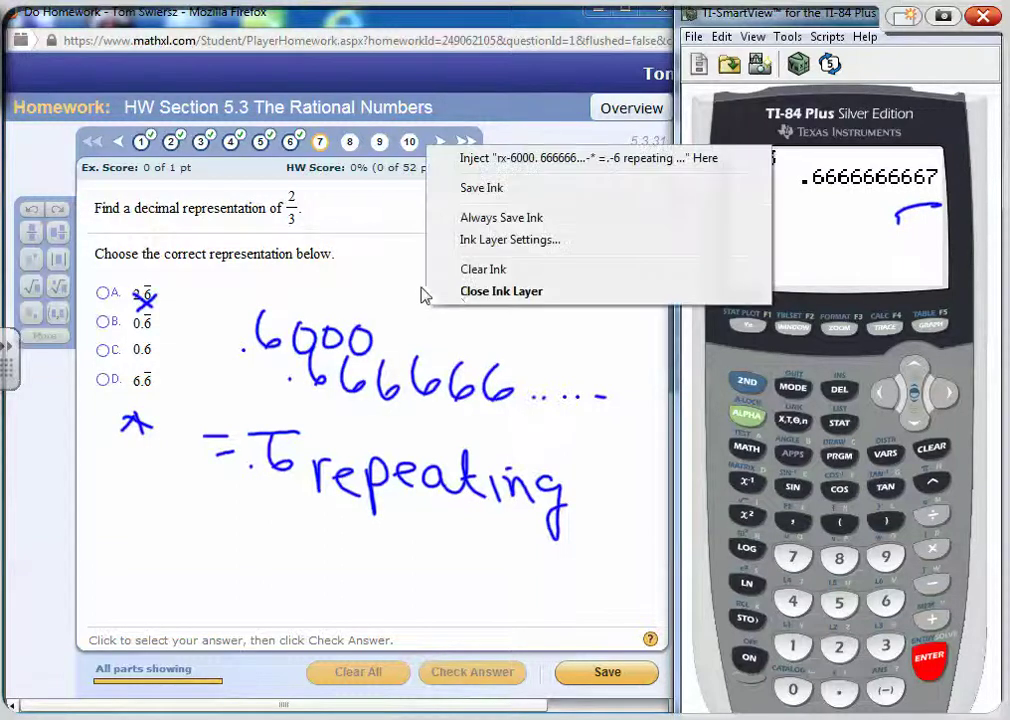
{"action": "left_click", "coordinate": [399, 293]}
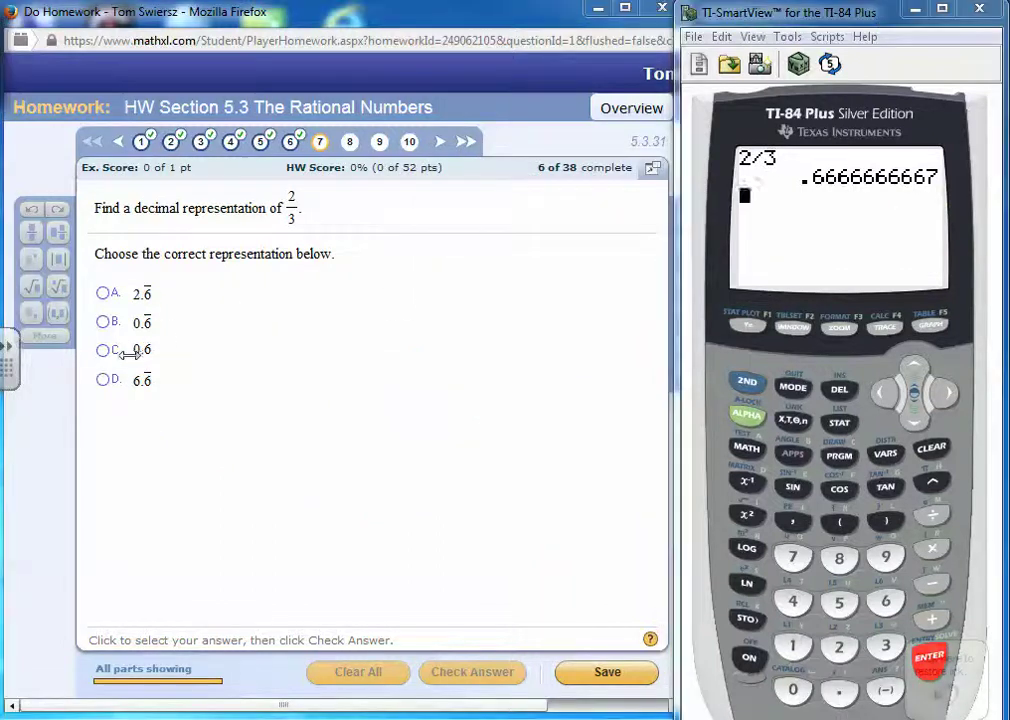
Choose answer B, 0.6 with a repeating bar, for question 7, check it and dismiss the feedback
{"action": "left_click", "coordinate": [103, 323]}
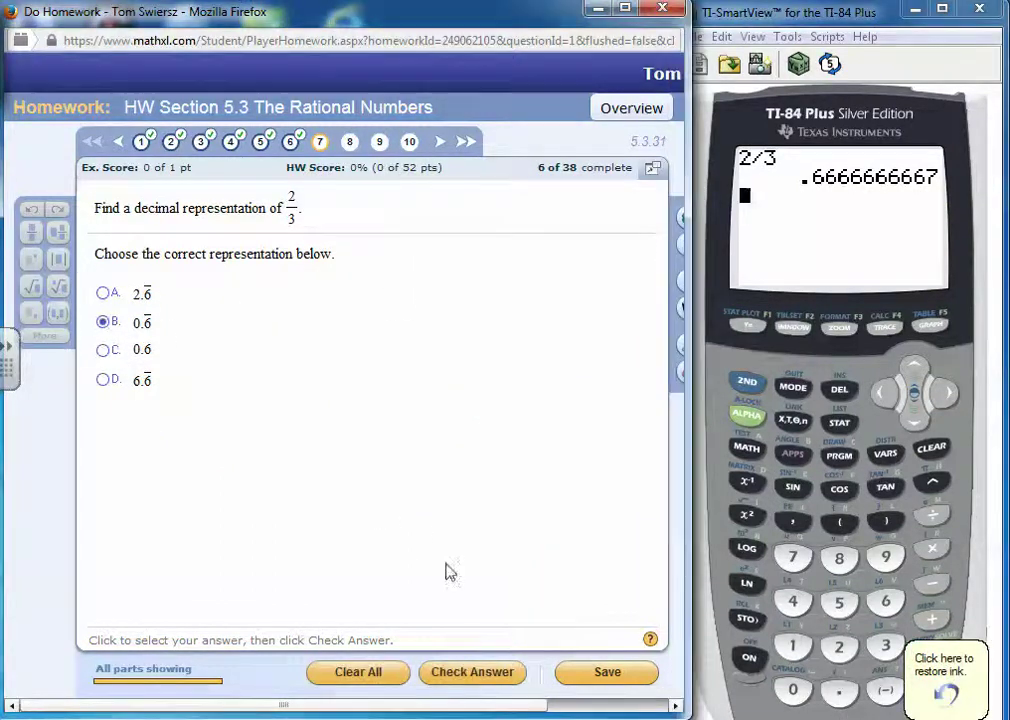
{"action": "left_click", "coordinate": [474, 673]}
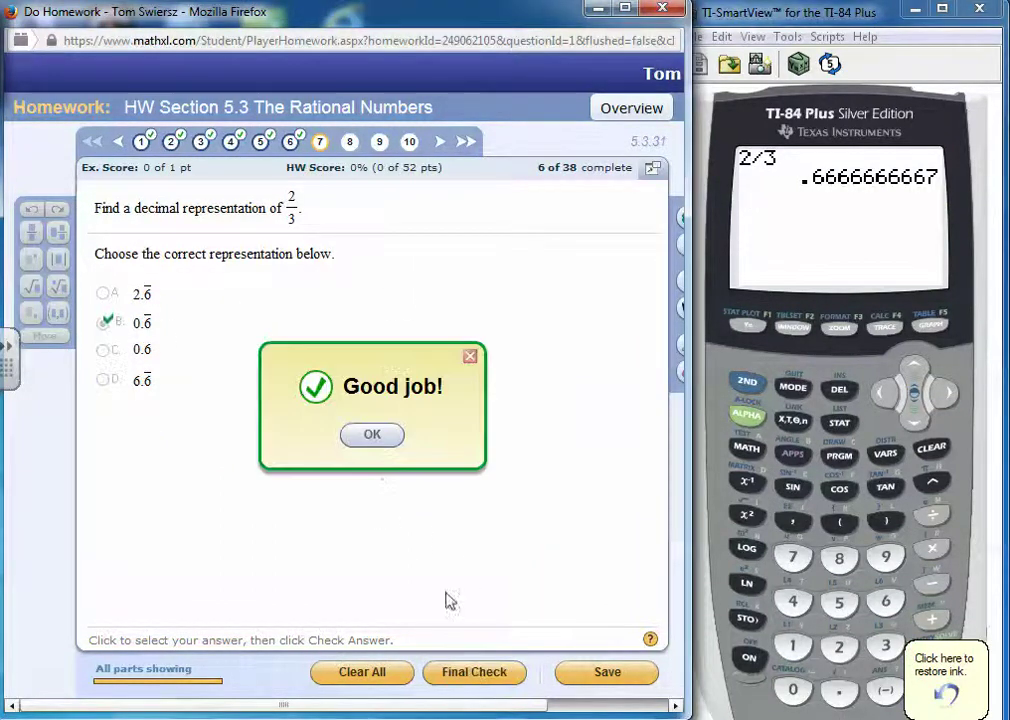
{"action": "left_click", "coordinate": [374, 434]}
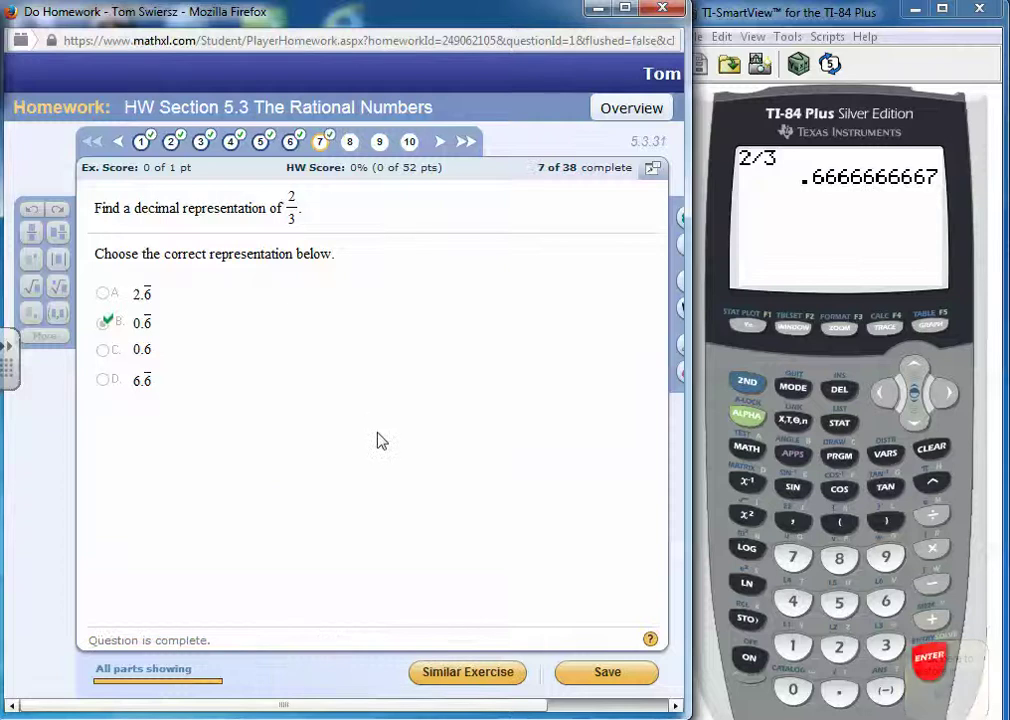
Load a similar exercise for question 7 and clear the calculator display
{"action": "left_click", "coordinate": [472, 672]}
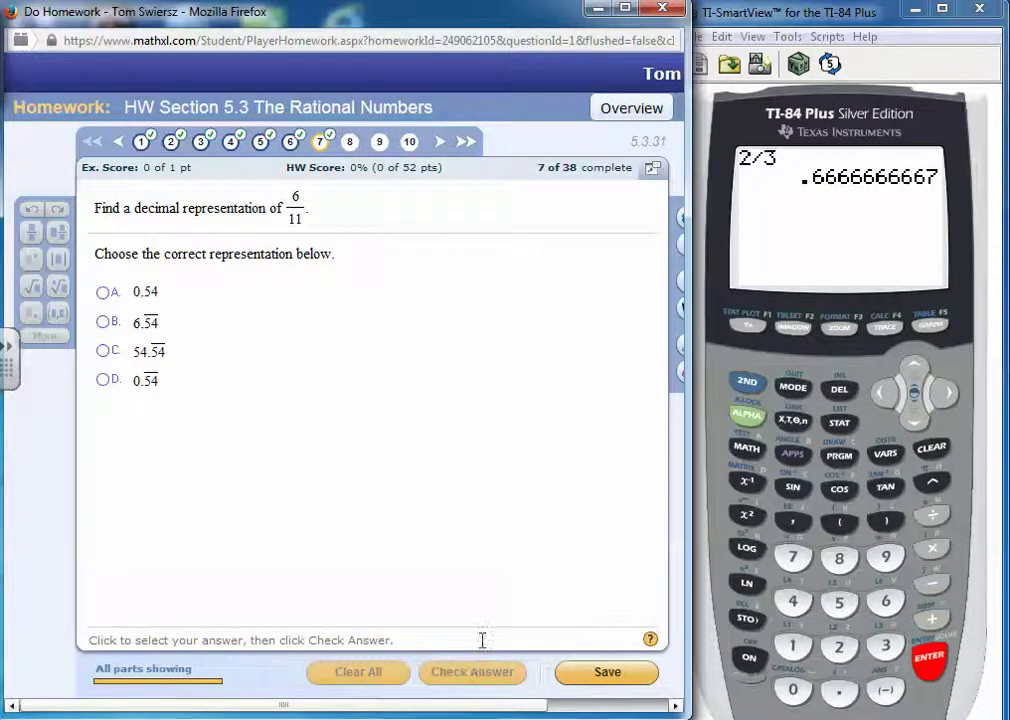
{"action": "left_click", "coordinate": [936, 451]}
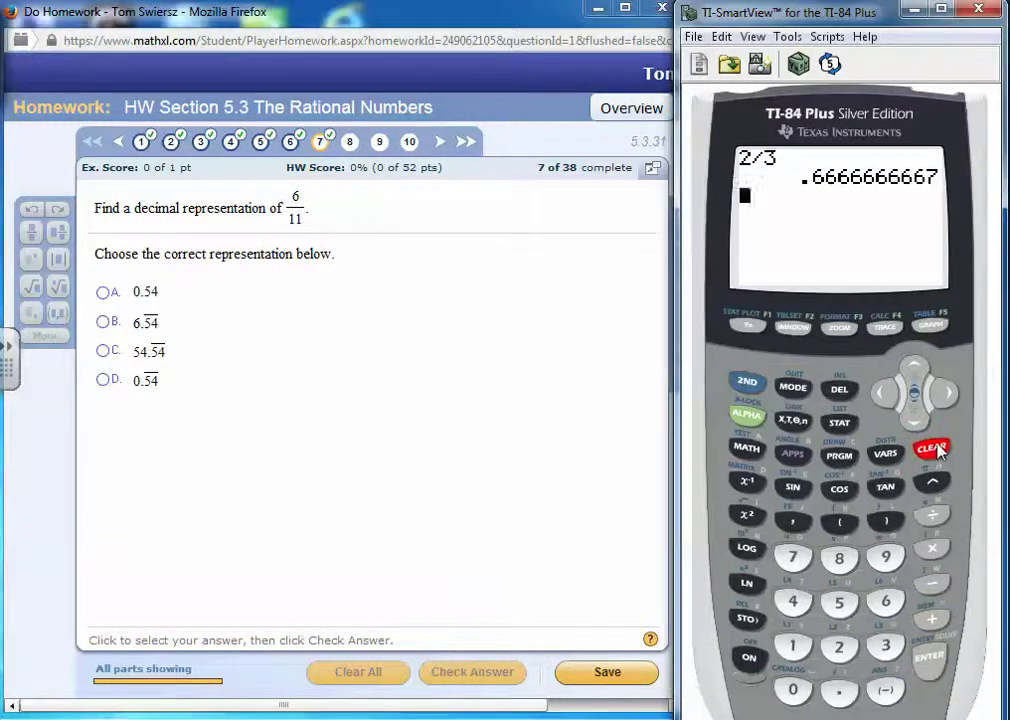
{"action": "left_click", "coordinate": [935, 451]}
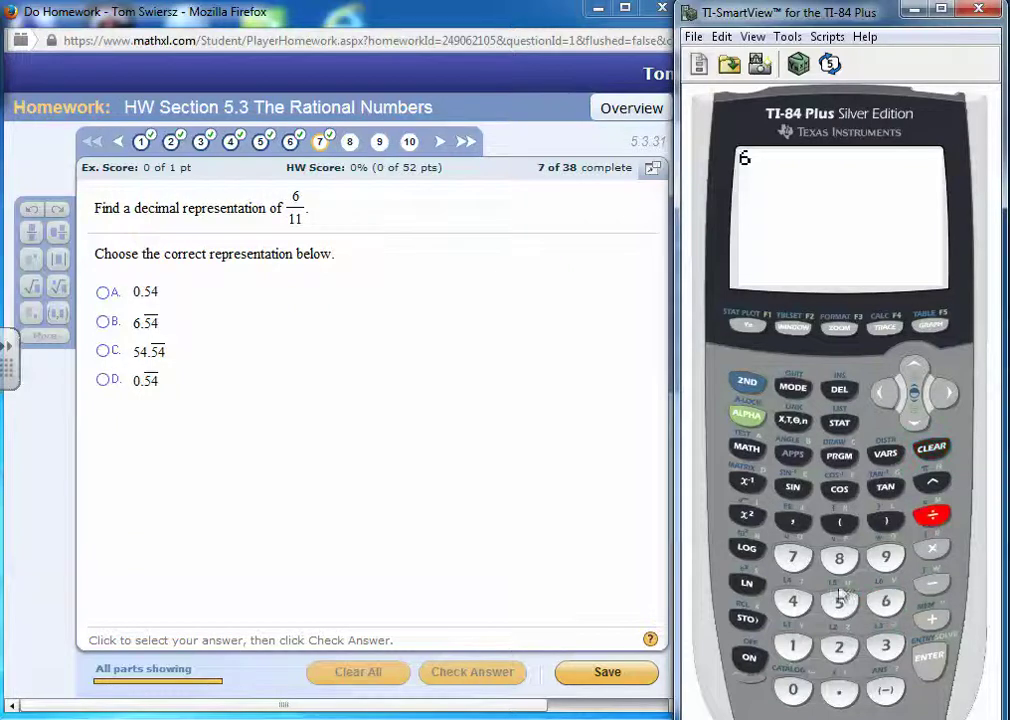
Complete the expression 6/11 on the calculator and evaluate it as a decimal
{"action": "left_click", "coordinate": [931, 518]}
{"action": "left_click", "coordinate": [793, 645]}
{"action": "left_click", "coordinate": [793, 645]}
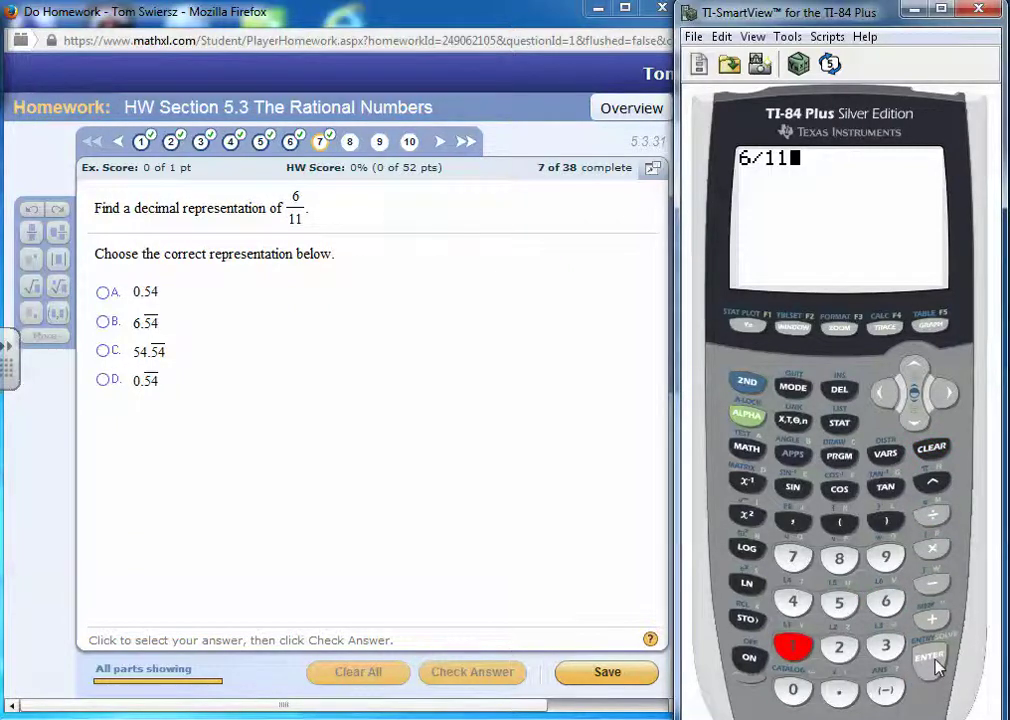
{"action": "left_click", "coordinate": [929, 660]}
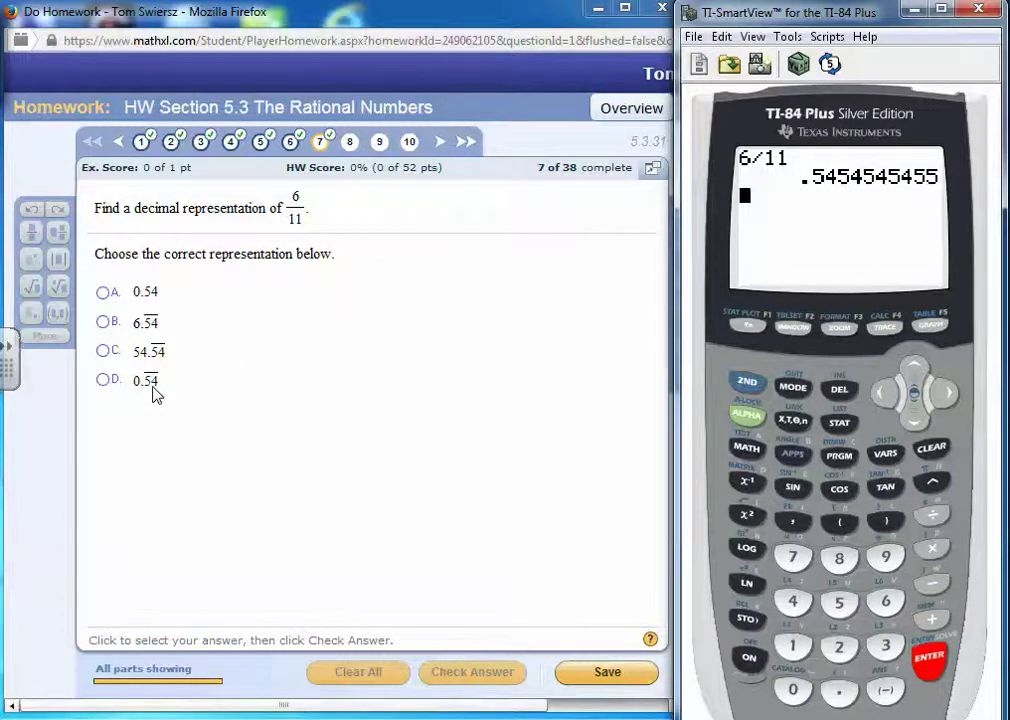
Choose answer D, 0.54 with a repeating bar over 54, for question 7, check it and dismiss the feedback
{"action": "left_click", "coordinate": [107, 388]}
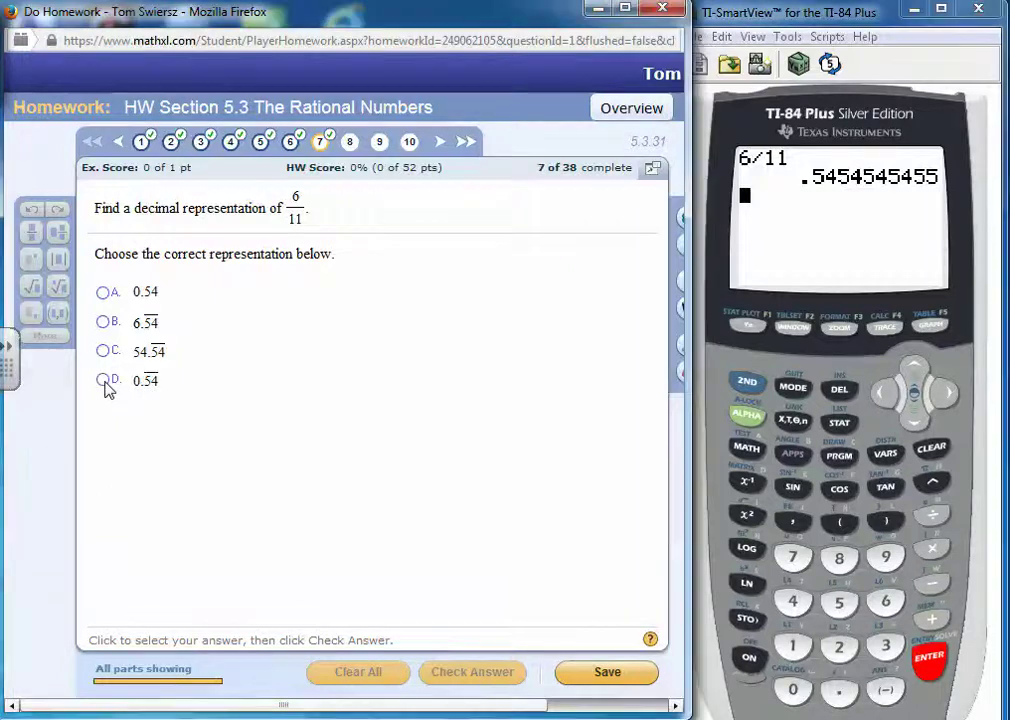
{"action": "left_click", "coordinate": [104, 381]}
{"action": "left_click", "coordinate": [494, 672]}
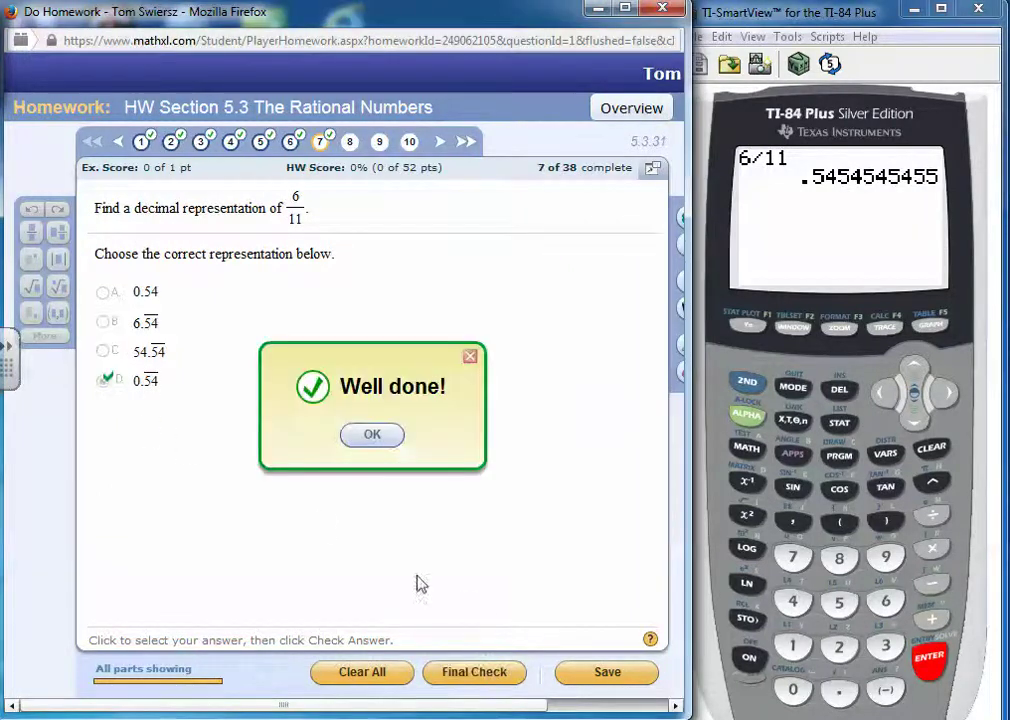
{"action": "left_click", "coordinate": [383, 440]}
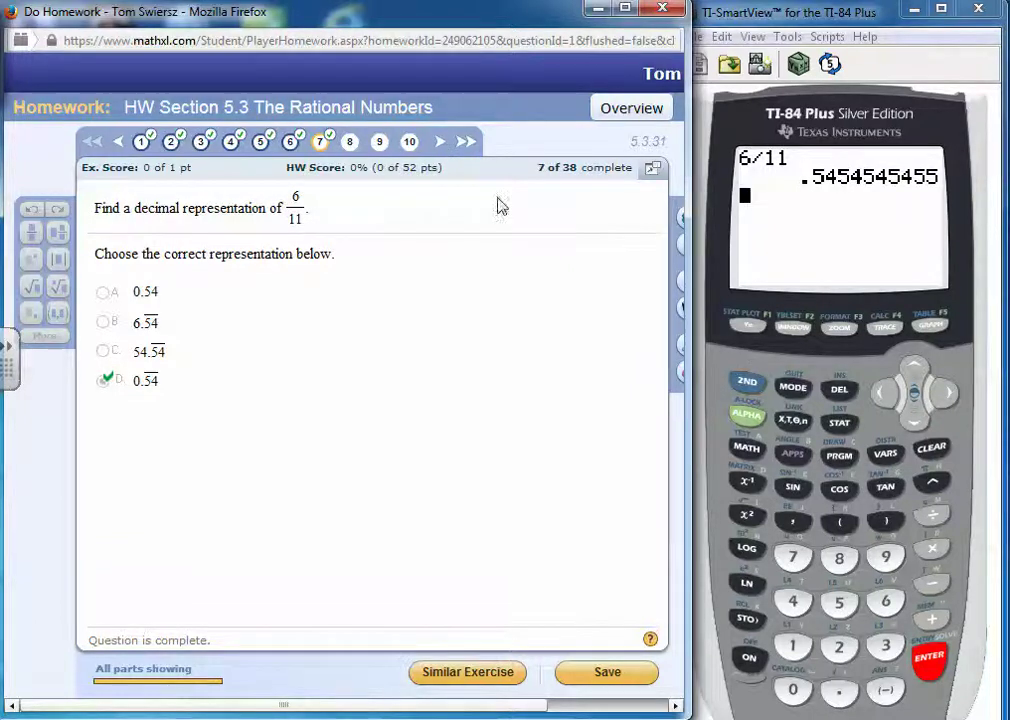
Go to question 8 and clear the calculator display
{"action": "left_click", "coordinate": [441, 145]}
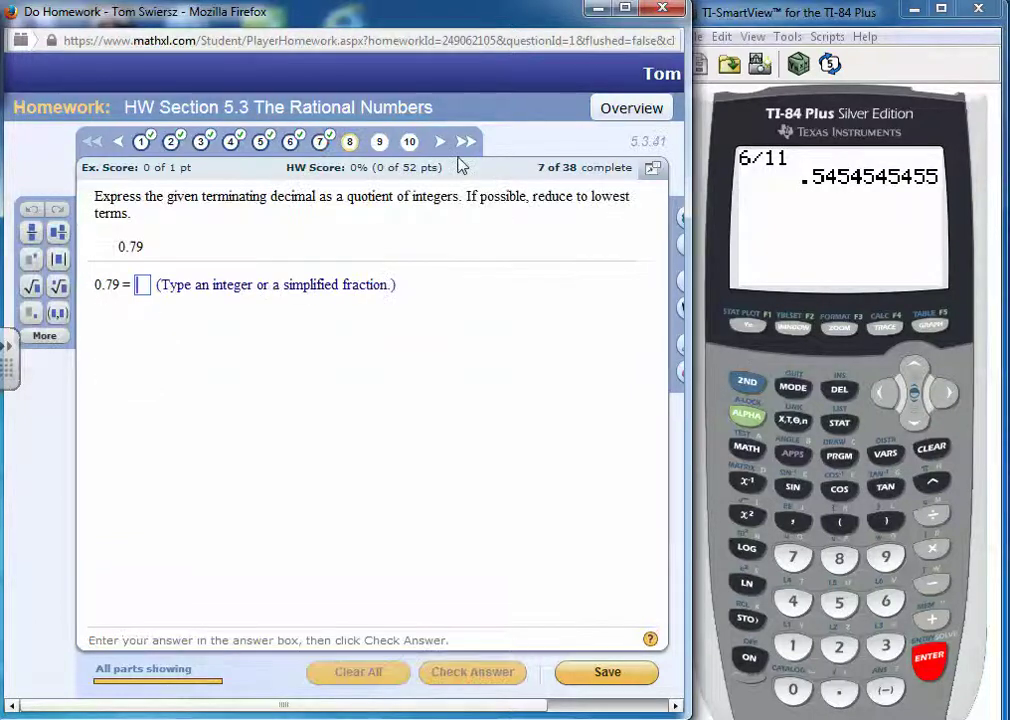
{"action": "left_click", "coordinate": [933, 449]}
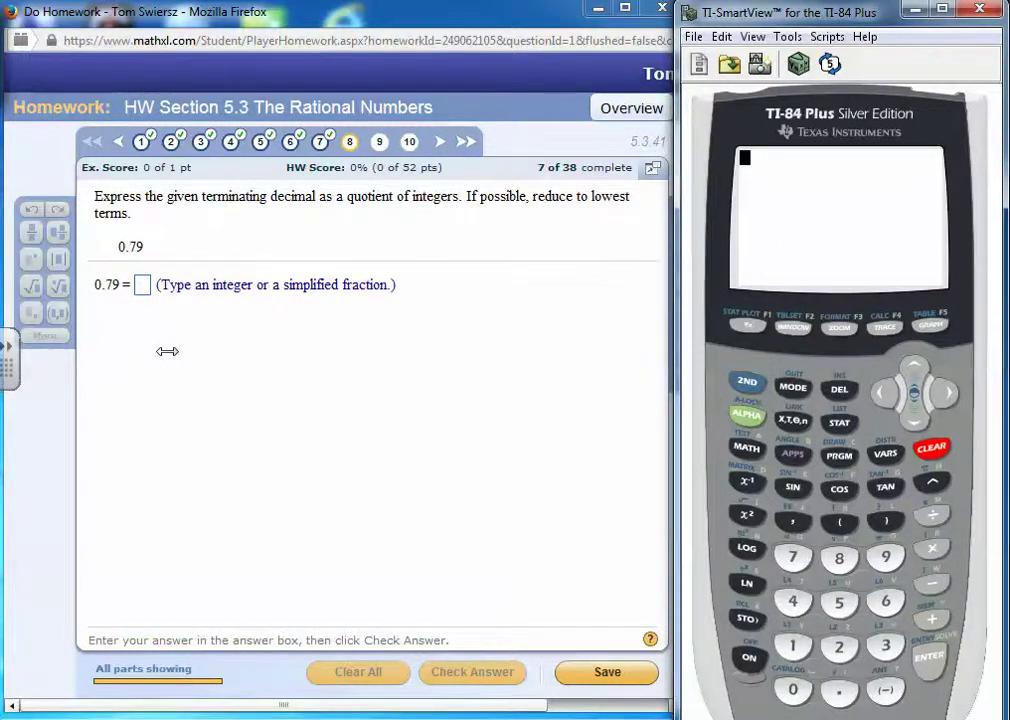
{"action": "left_click", "coordinate": [140, 284]}
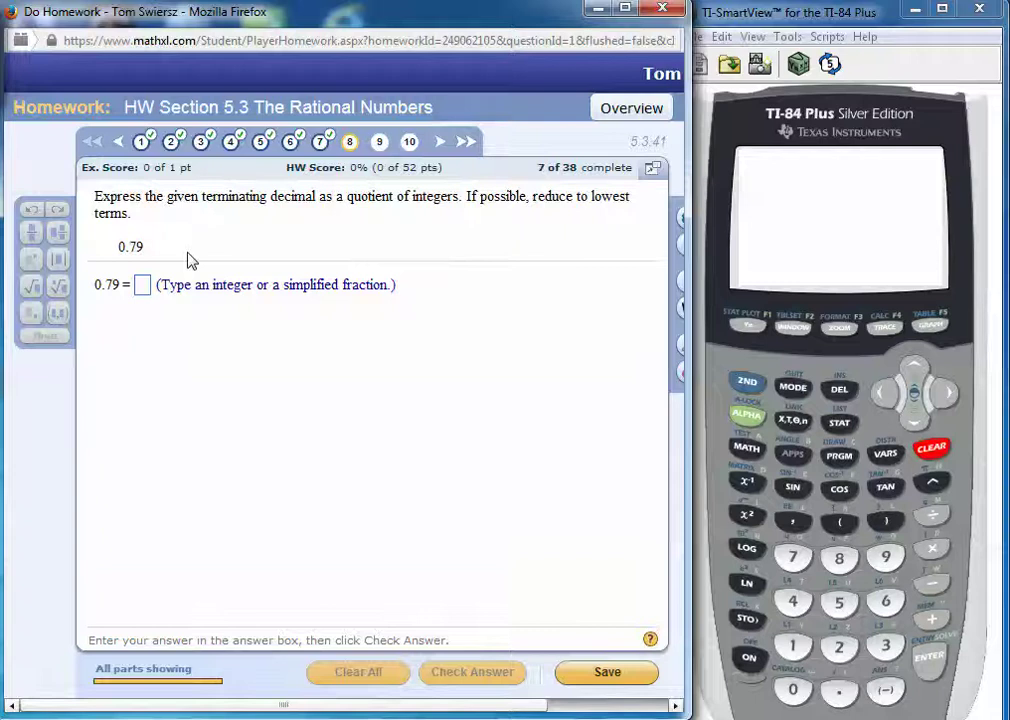
Handwrite the fraction 79/100 in ink below the question 8 answer box, and close the ink layer
{"action": "mouse_move", "coordinate": [251, 356]}
{"action": "left_mouse_down"}
{"action": "mouse_move", "coordinate": [276, 355]}
{"action": "mouse_move", "coordinate": [275, 398]}
{"action": "left_mouse_up"}
{"action": "left_click_drag", "start_coordinate": [317, 373], "coordinate": [301, 374]}
{"action": "left_click_drag", "start_coordinate": [222, 439], "coordinate": [373, 433]}
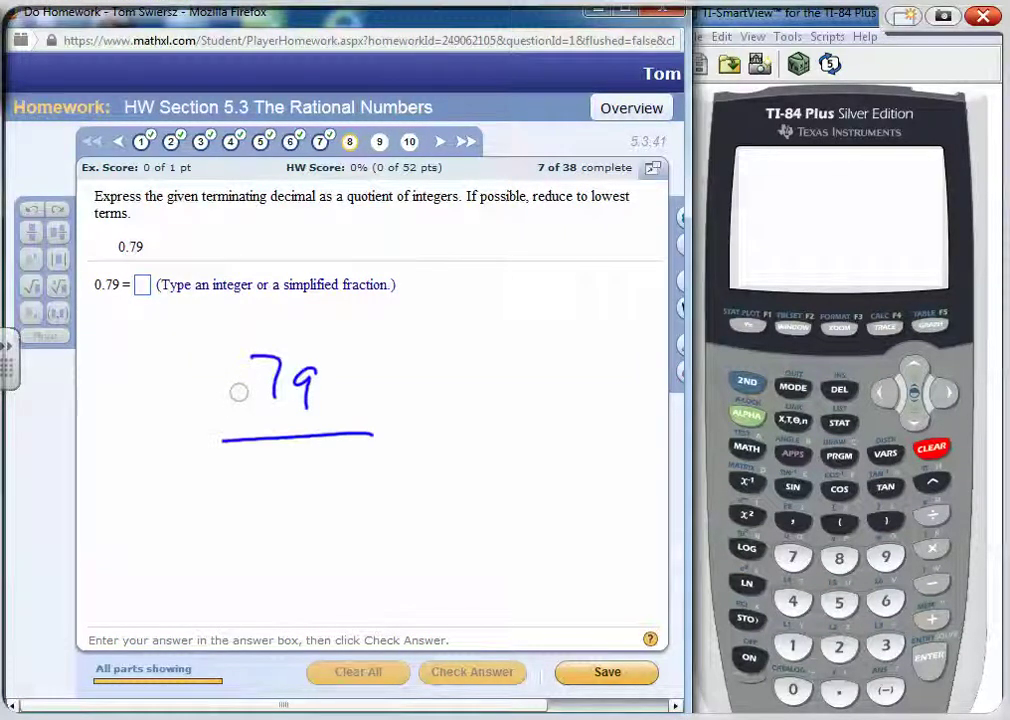
{"action": "left_click_drag", "start_coordinate": [251, 466], "coordinate": [249, 517]}
{"action": "left_click_drag", "start_coordinate": [286, 479], "coordinate": [330, 481]}
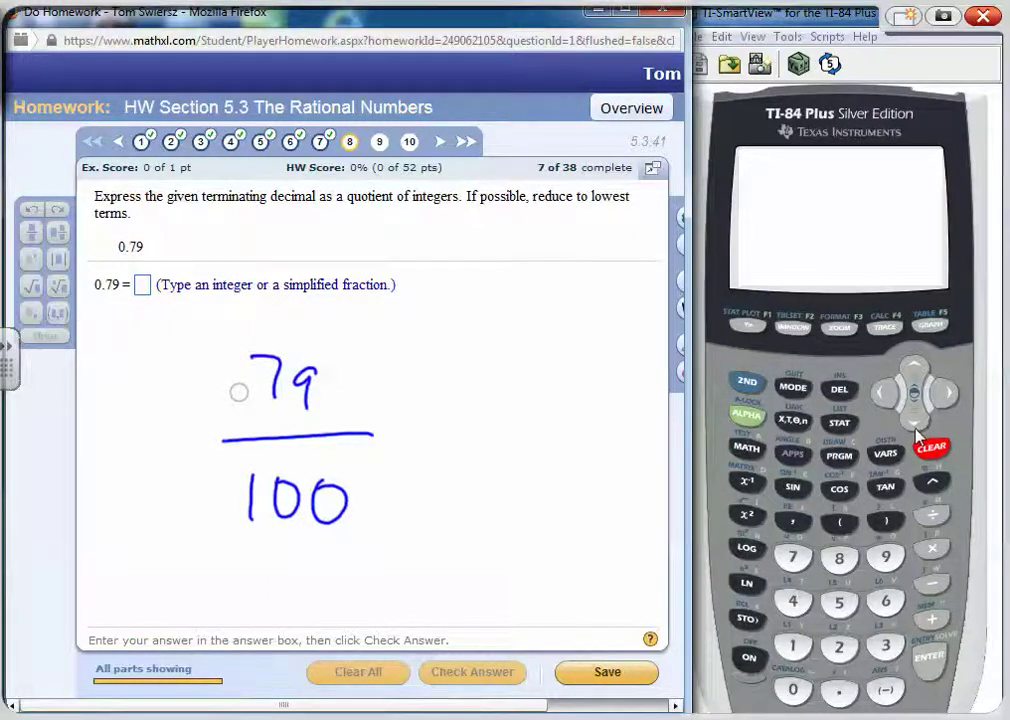
{"action": "right_click", "coordinate": [452, 508]}
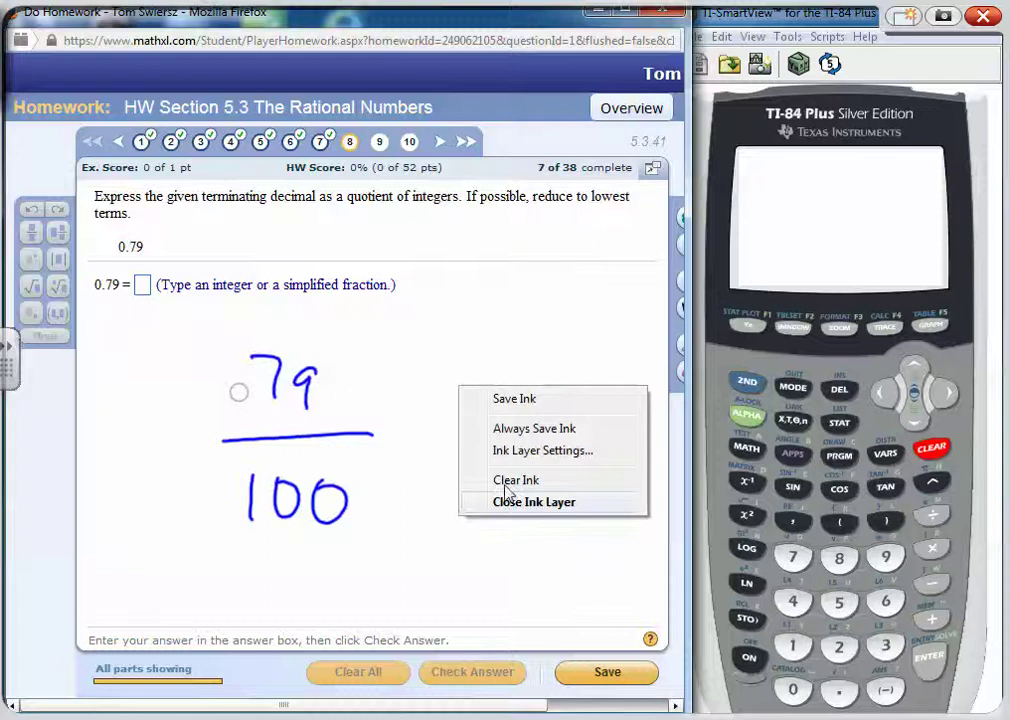
{"action": "left_click", "coordinate": [508, 490]}
Evaluate 79/100 on the calculator
{"action": "left_click", "coordinate": [792, 557]}
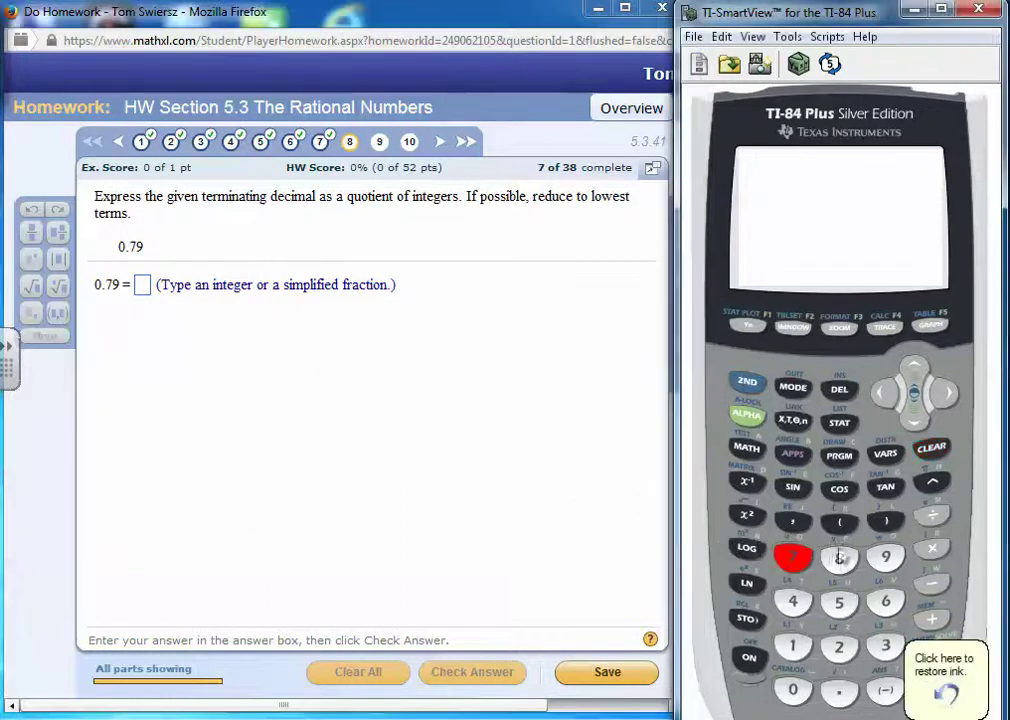
{"action": "left_click", "coordinate": [880, 555]}
{"action": "type", "text": "/"}
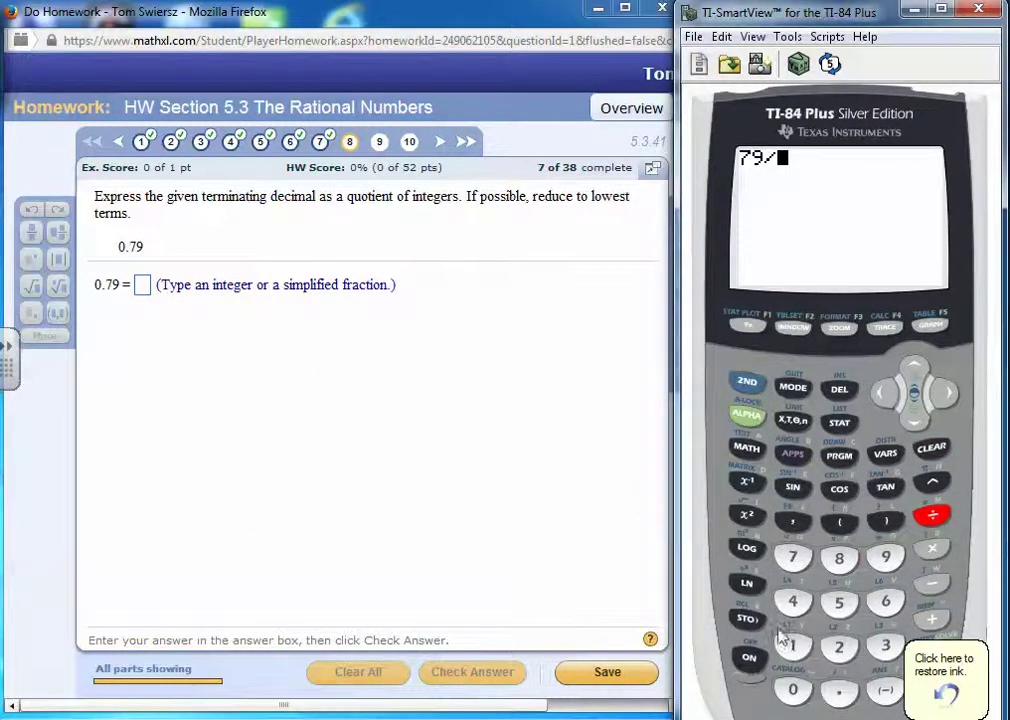
{"action": "left_click", "coordinate": [788, 642]}
{"action": "left_click", "coordinate": [791, 688]}
{"action": "left_click", "coordinate": [791, 688]}
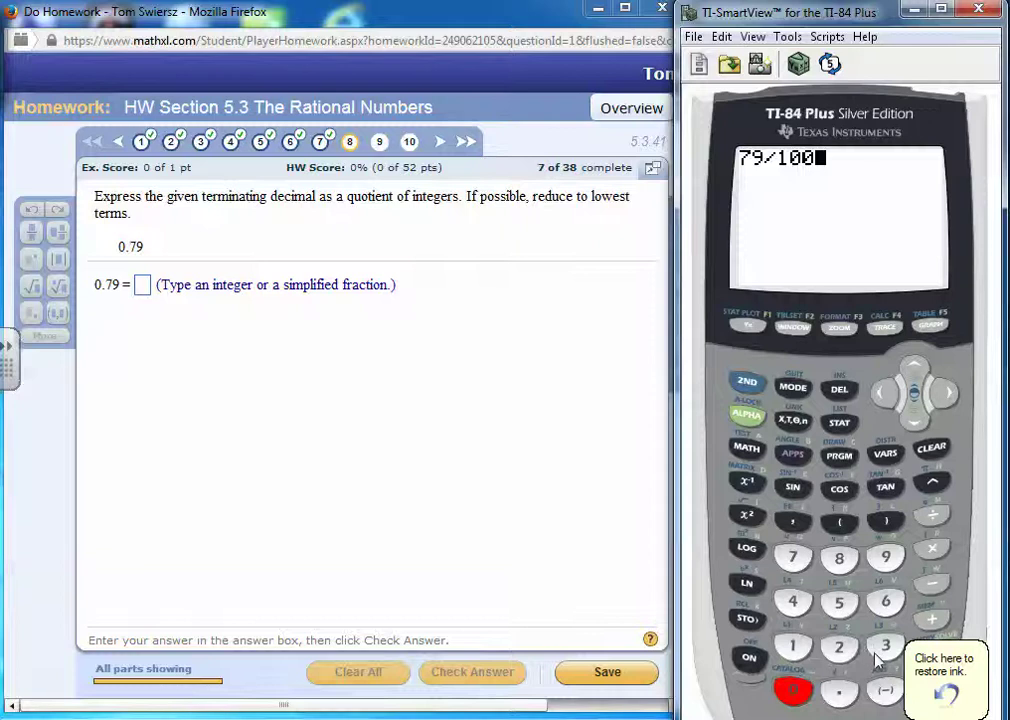
{"action": "left_click", "coordinate": [922, 653]}
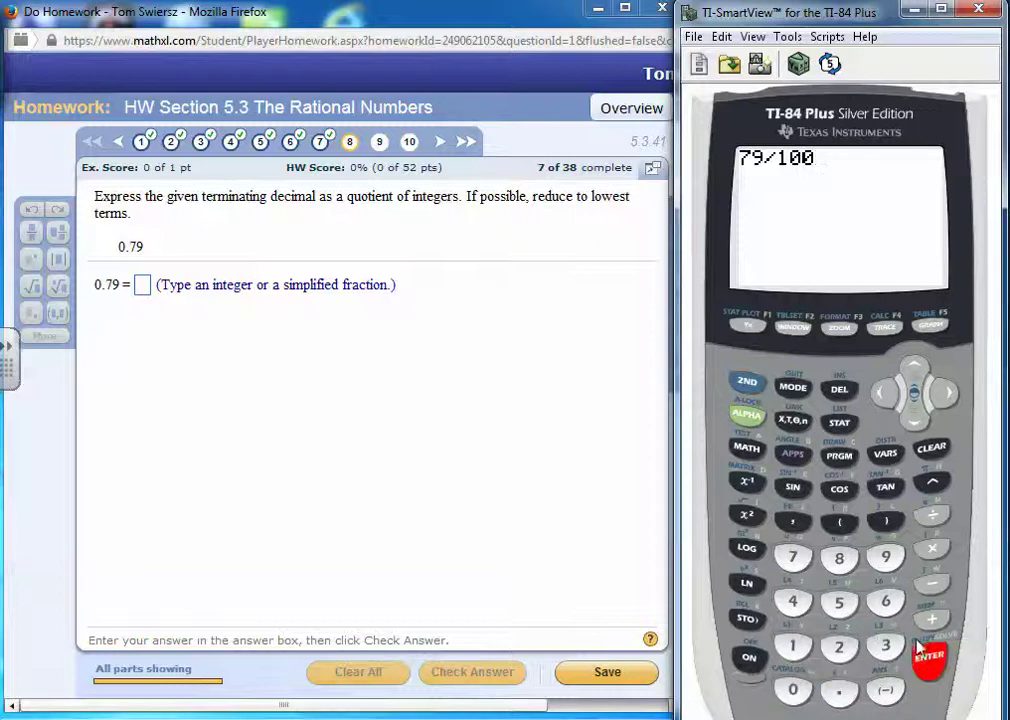
Convert the calculator's last answer to a fraction with the Frac command
{"action": "left_click", "coordinate": [738, 444]}
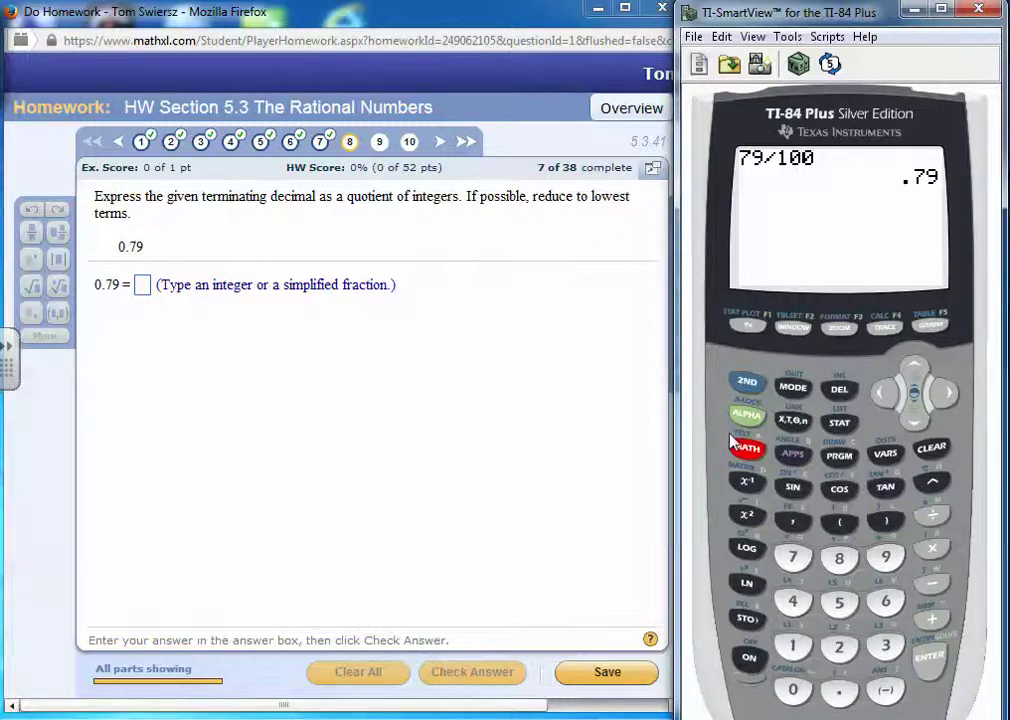
{"action": "left_click", "coordinate": [922, 653]}
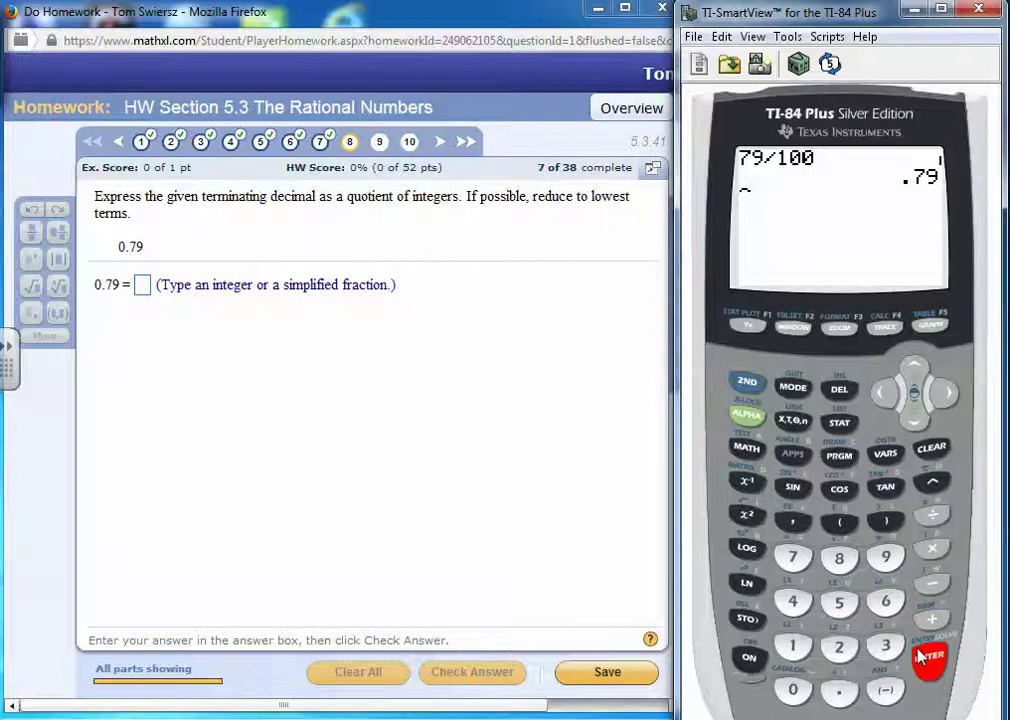
{"action": "left_click", "coordinate": [918, 655]}
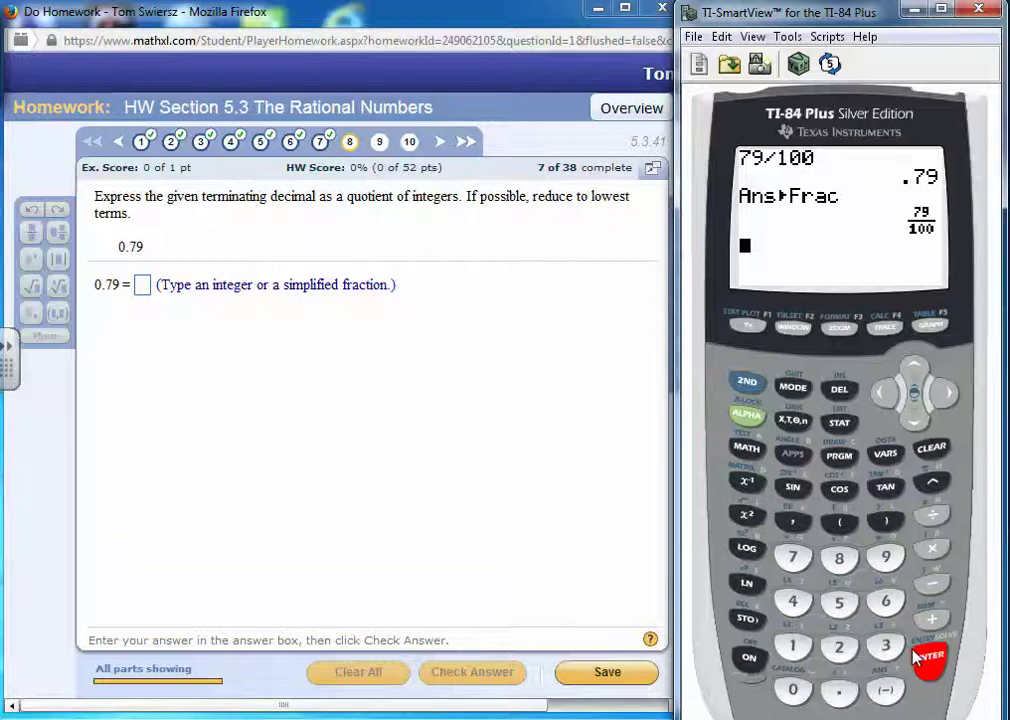
Enter 79/100 as the answer to question 8, check it and dismiss the feedback
{"action": "left_click", "coordinate": [131, 281]}
{"action": "left_click", "coordinate": [141, 286]}
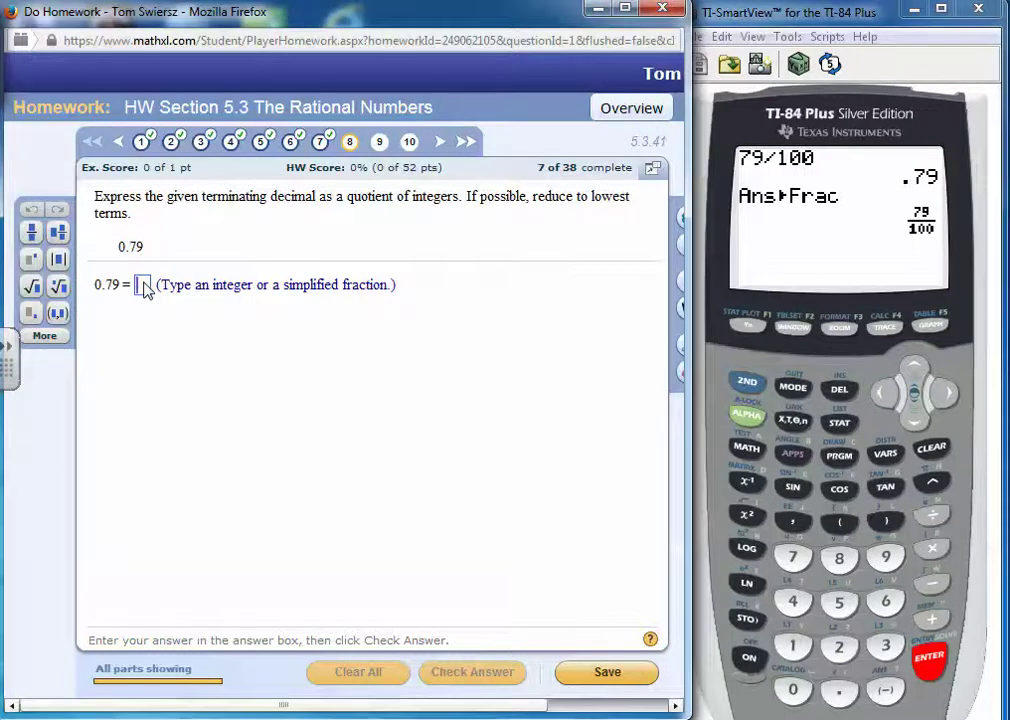
{"action": "type", "text": "79/100"}
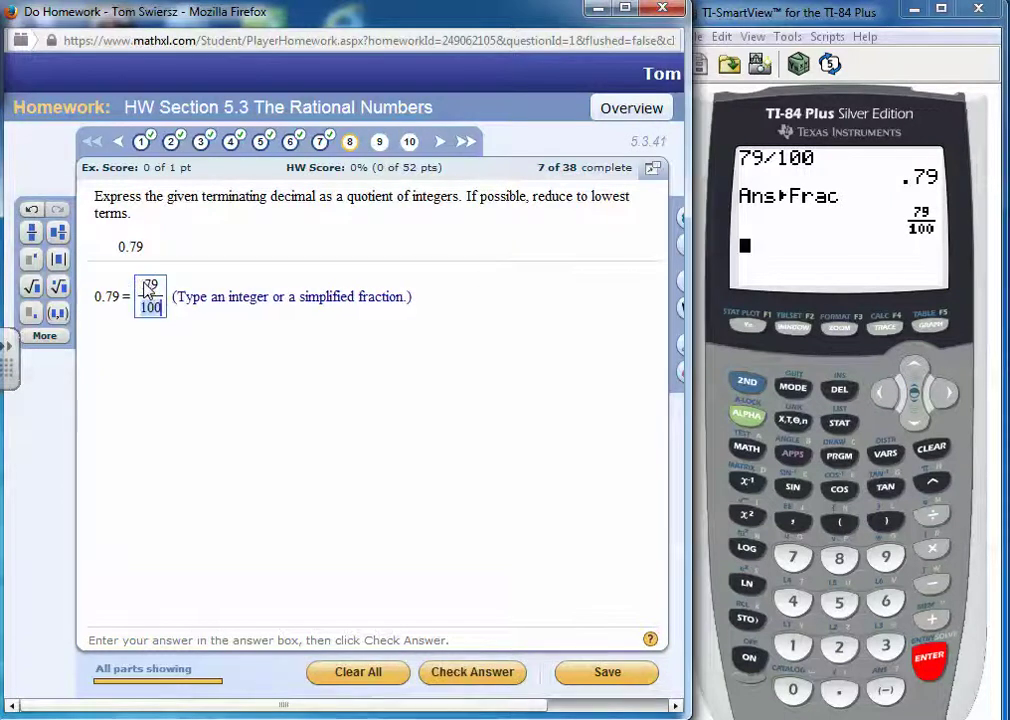
{"action": "key", "text": "Return"}
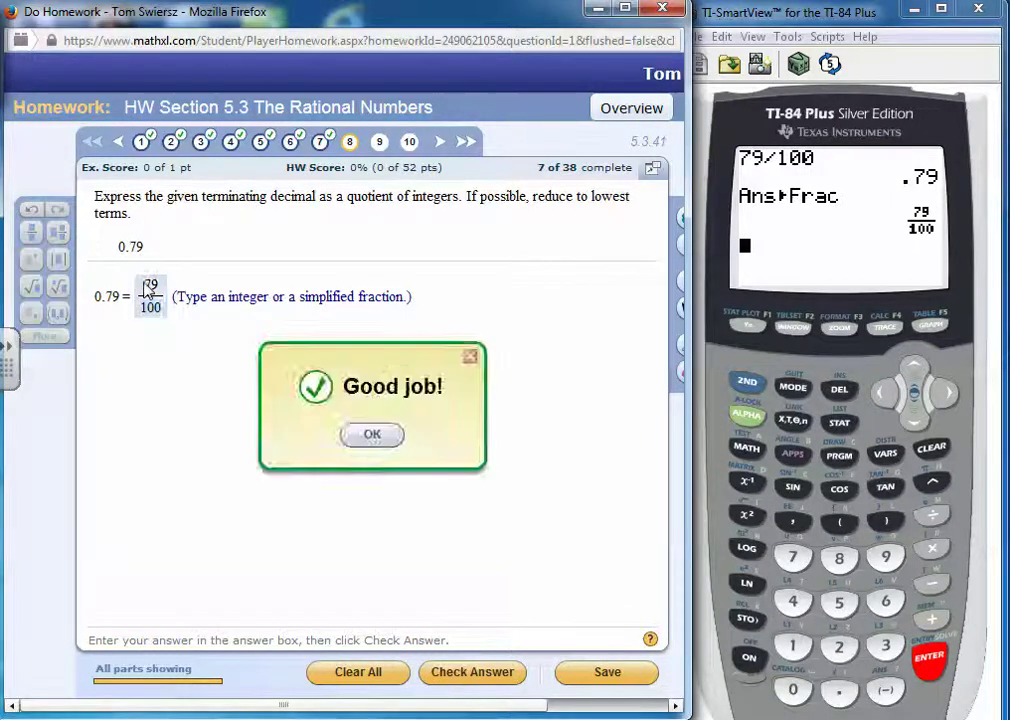
{"action": "key", "text": "Return"}
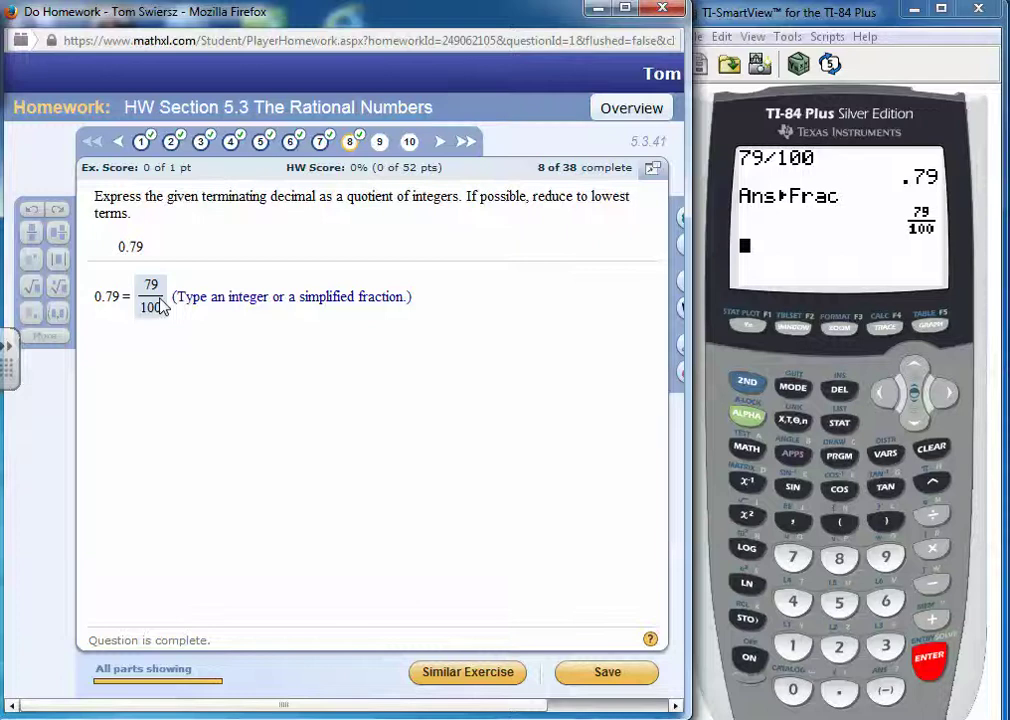
Open question 9 and, on a cleared calculator, evaluate 25/100 as a reduced fraction with the Frac command
{"action": "left_click", "coordinate": [380, 144]}
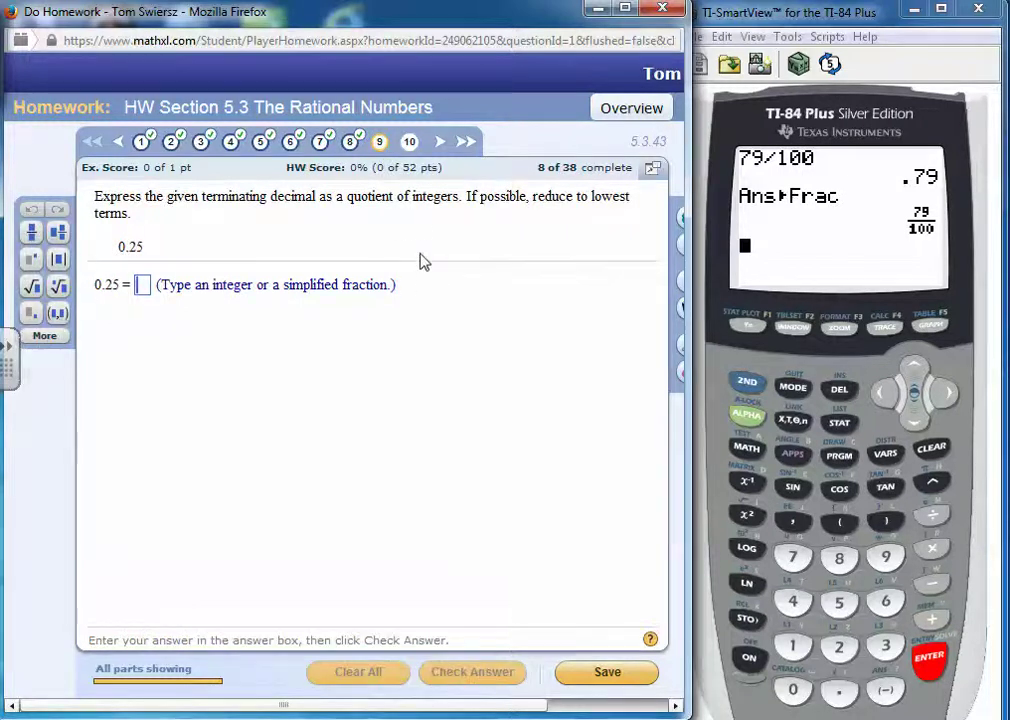
{"action": "left_click", "coordinate": [926, 451]}
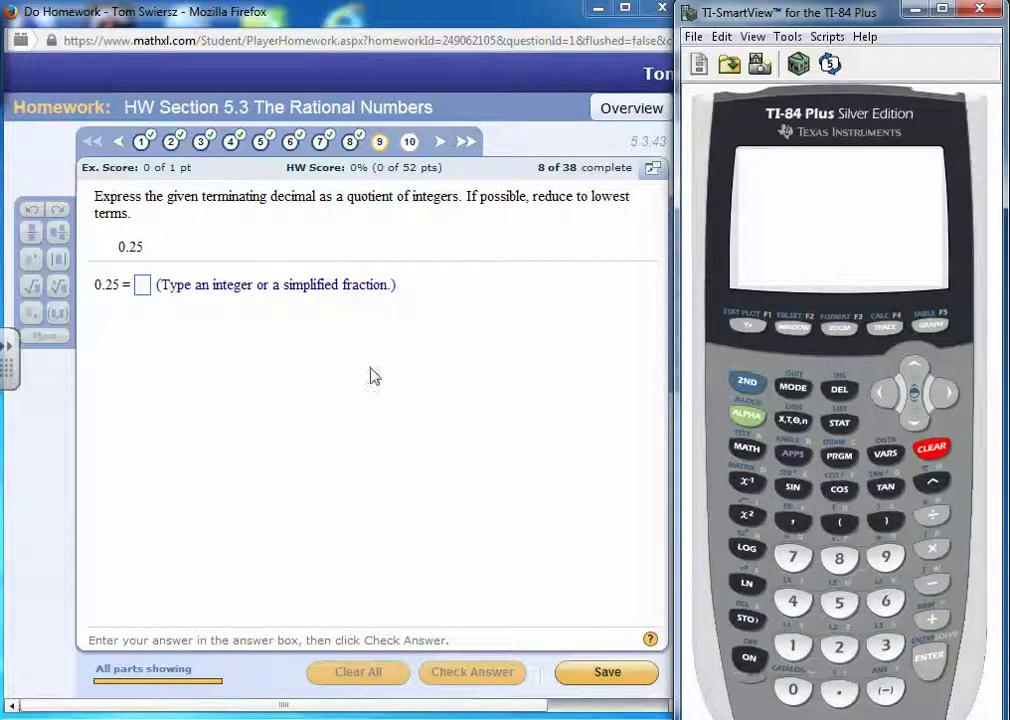
{"action": "left_click", "coordinate": [839, 647]}
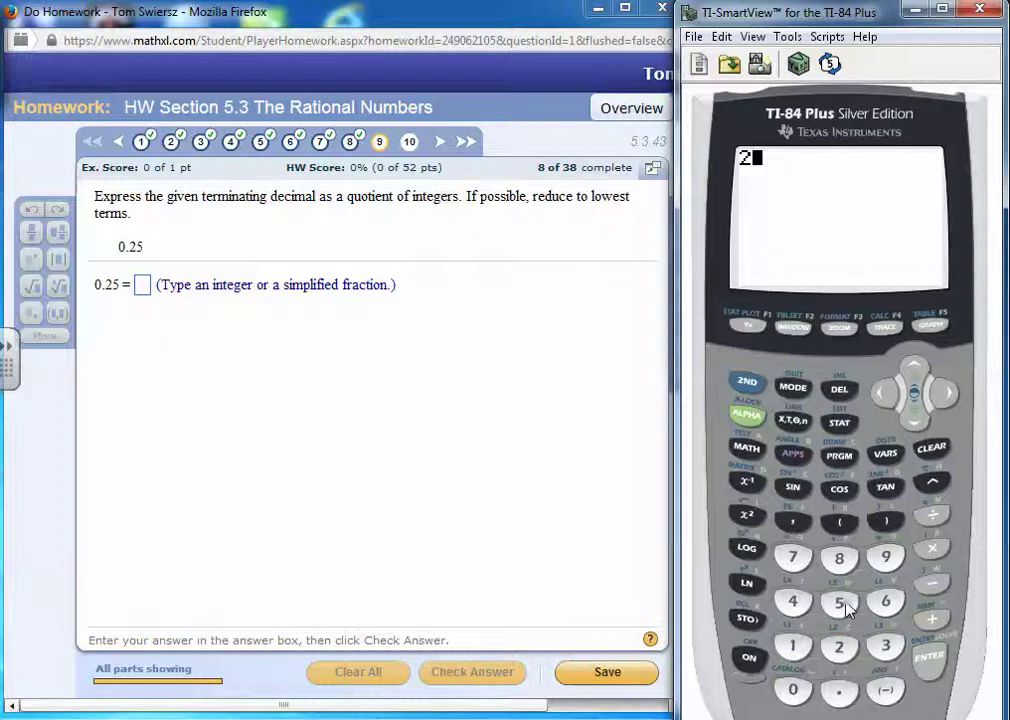
{"action": "left_click", "coordinate": [839, 602]}
{"action": "left_click", "coordinate": [932, 515]}
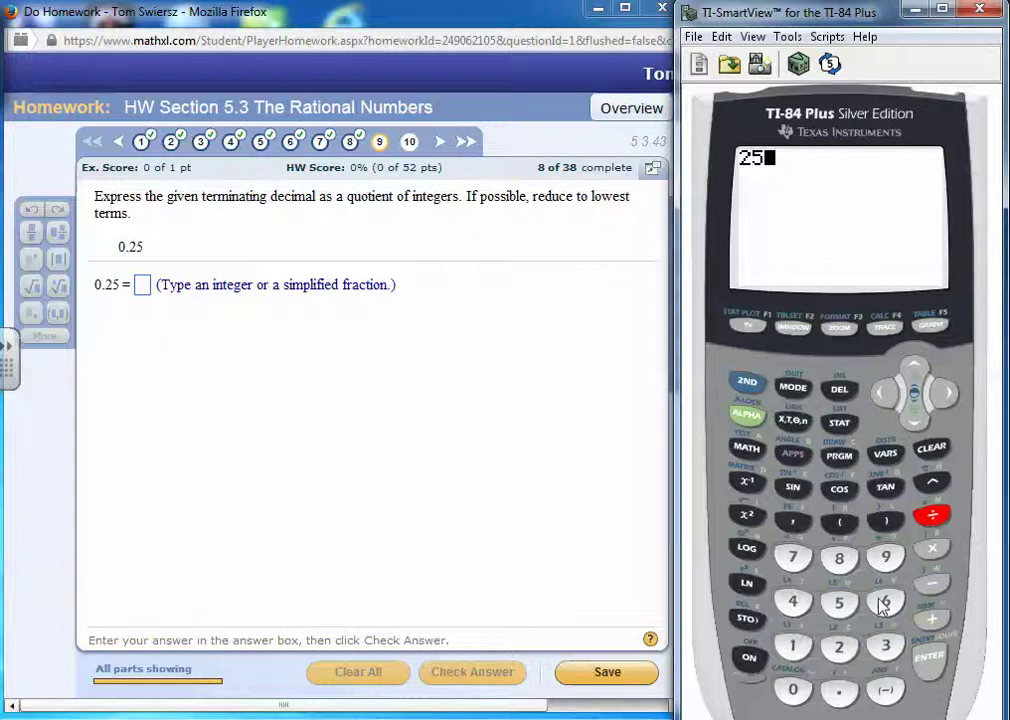
{"action": "left_click", "coordinate": [793, 647]}
{"action": "double_click", "coordinate": [793, 690]}
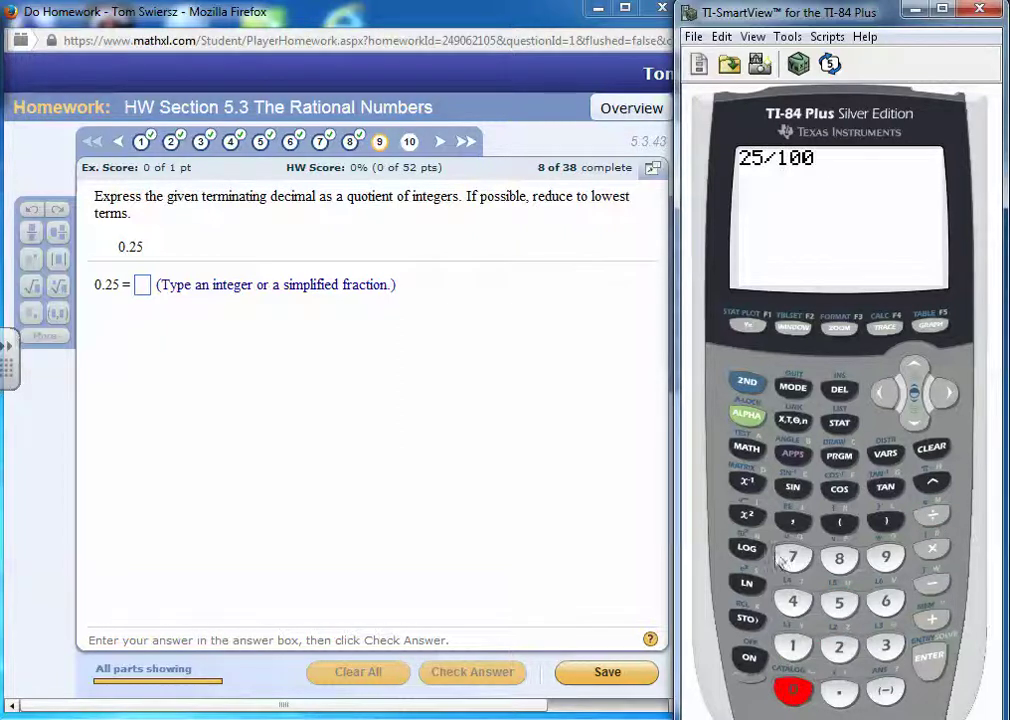
{"action": "key", "text": "m"}
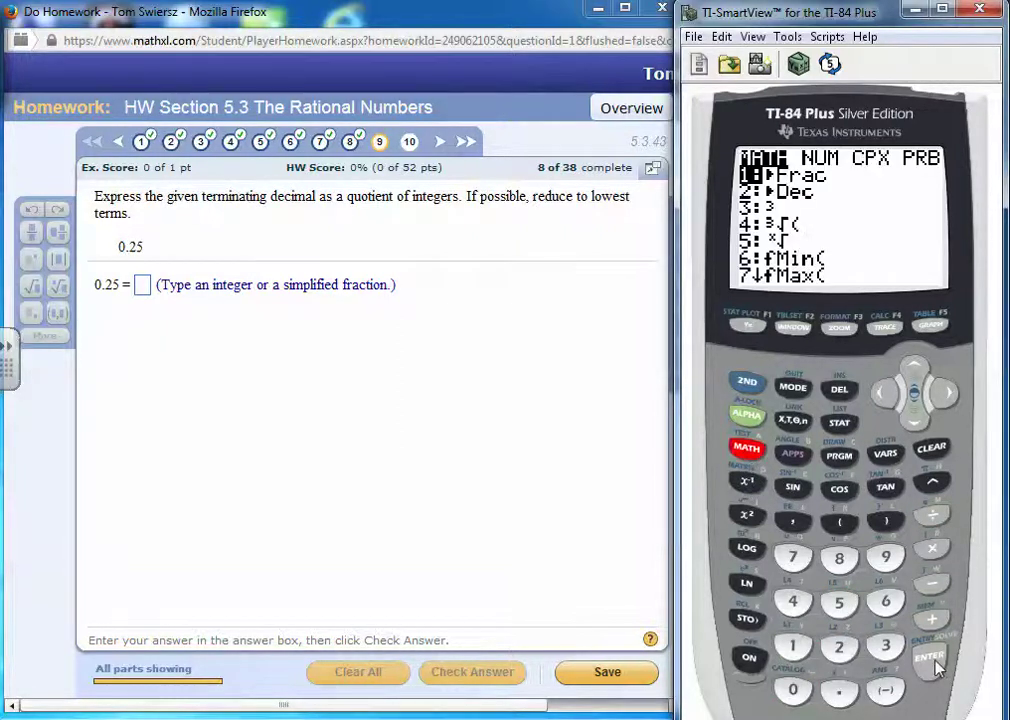
{"action": "left_click", "coordinate": [935, 663]}
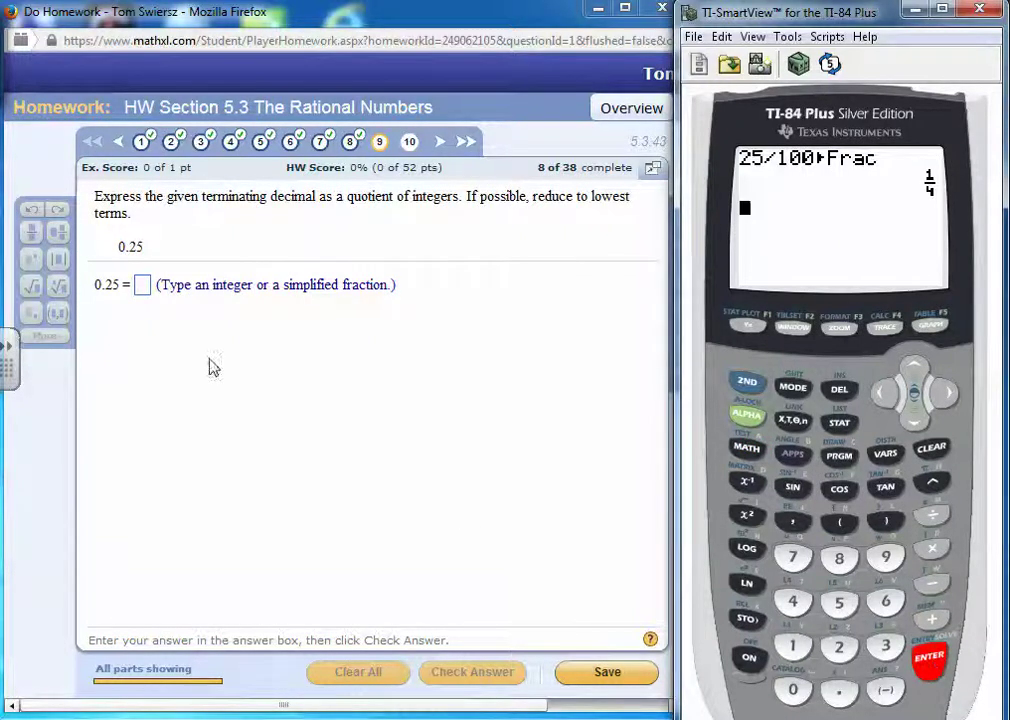
Submit 1/4 as the answer to question 9, dismiss the feedback and clear the calculator display
{"action": "left_click", "coordinate": [143, 291]}
{"action": "type", "text": "1/4"}
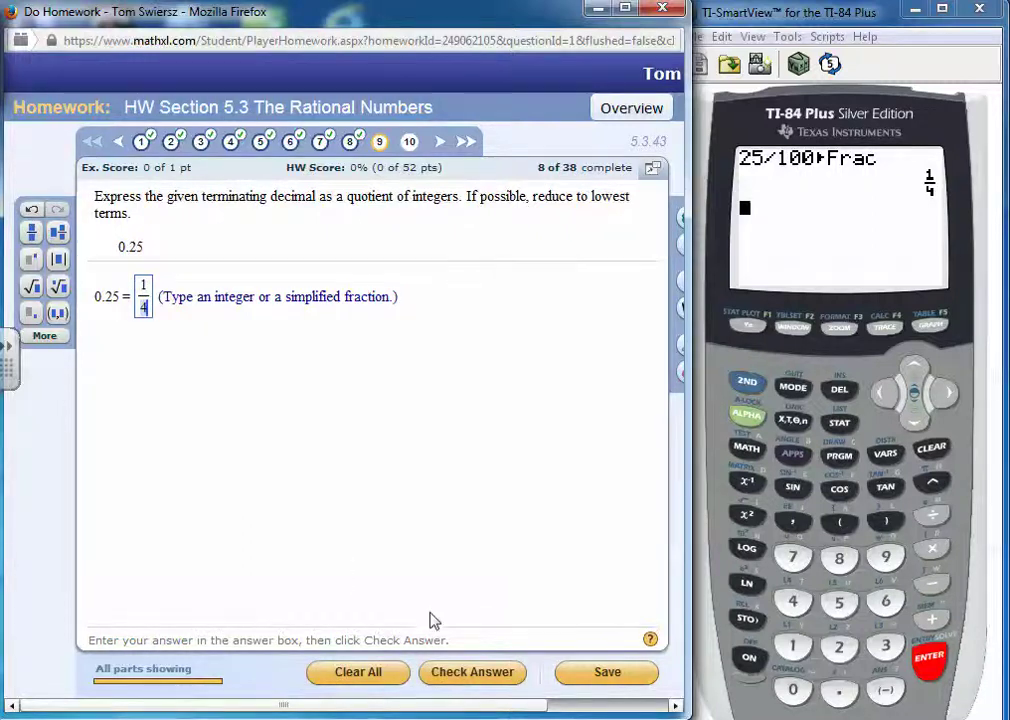
{"action": "left_click", "coordinate": [478, 673]}
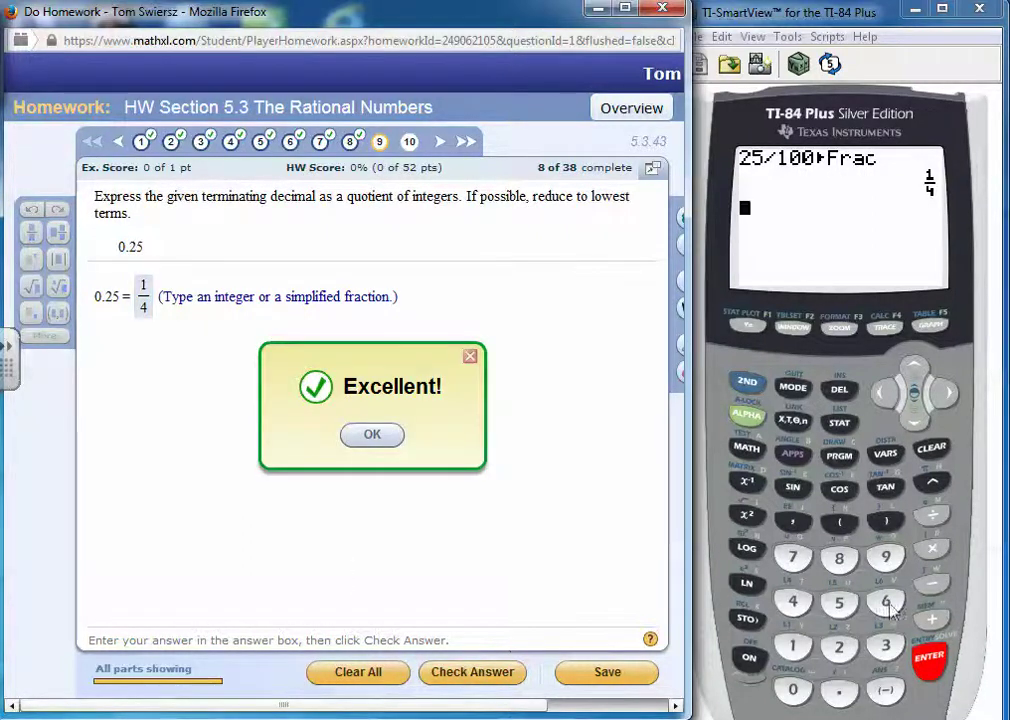
{"action": "left_click", "coordinate": [945, 450]}
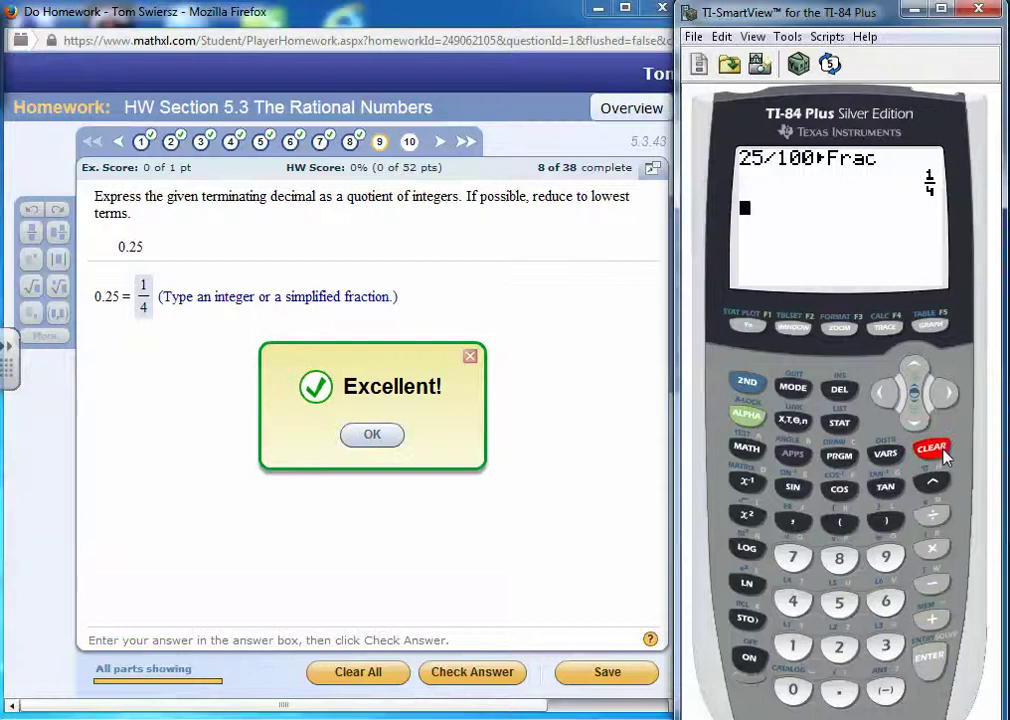
{"action": "left_click", "coordinate": [367, 434]}
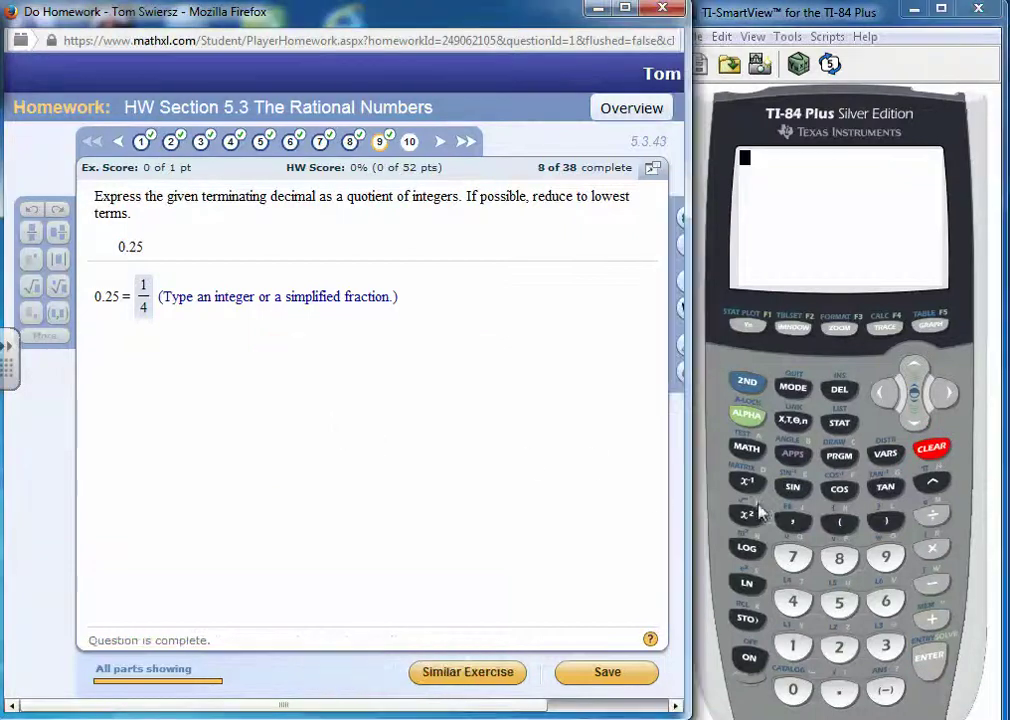
Evaluate .25 on the calculator and convert the last answer to a fraction with the Frac command
{"action": "left_click", "coordinate": [846, 694]}
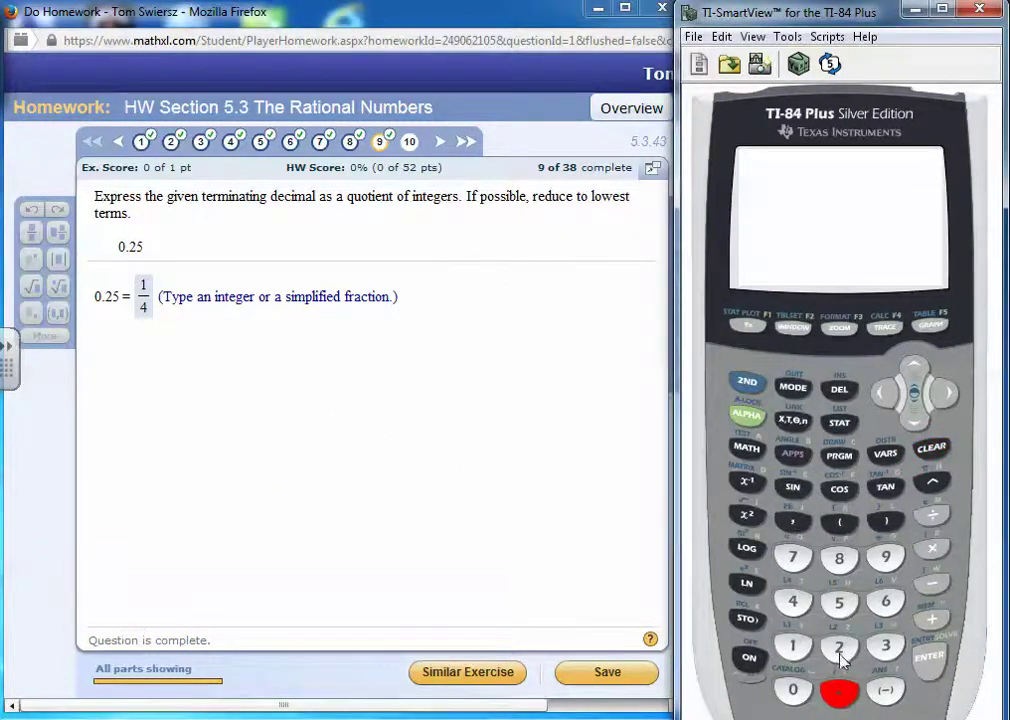
{"action": "left_click", "coordinate": [842, 648]}
{"action": "left_click", "coordinate": [846, 606]}
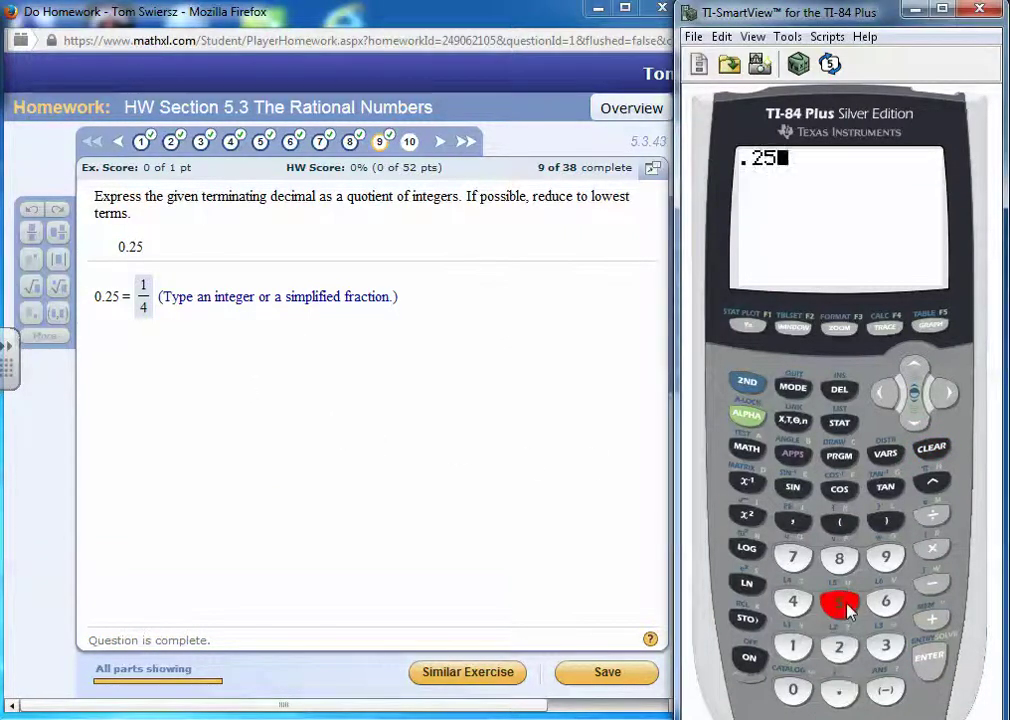
{"action": "left_click", "coordinate": [934, 668]}
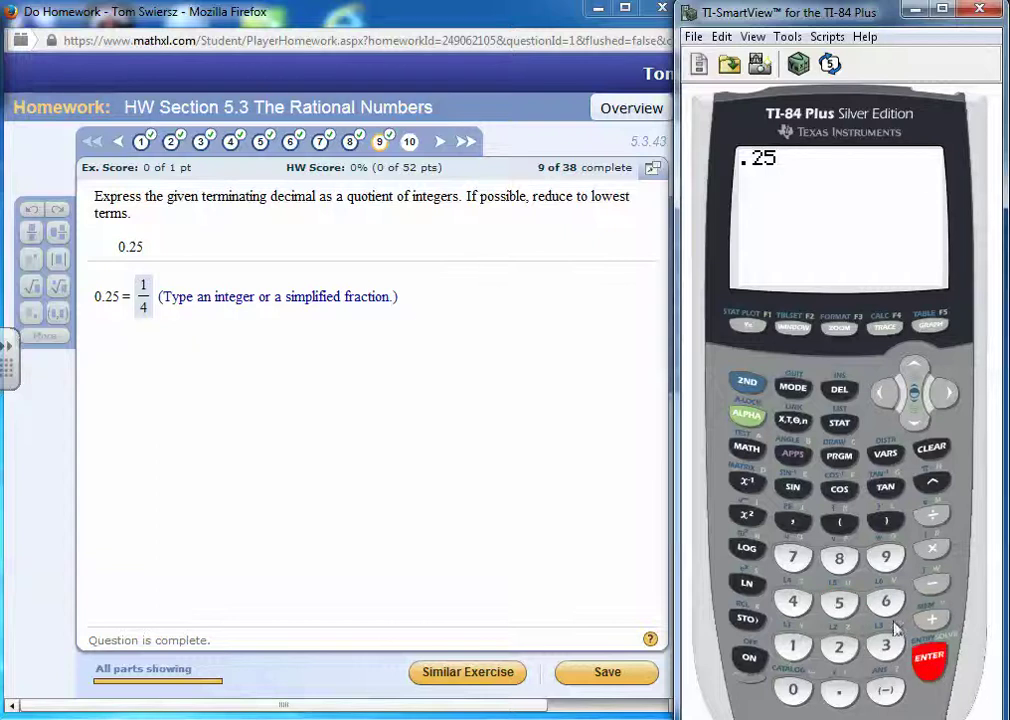
{"action": "left_click", "coordinate": [750, 450]}
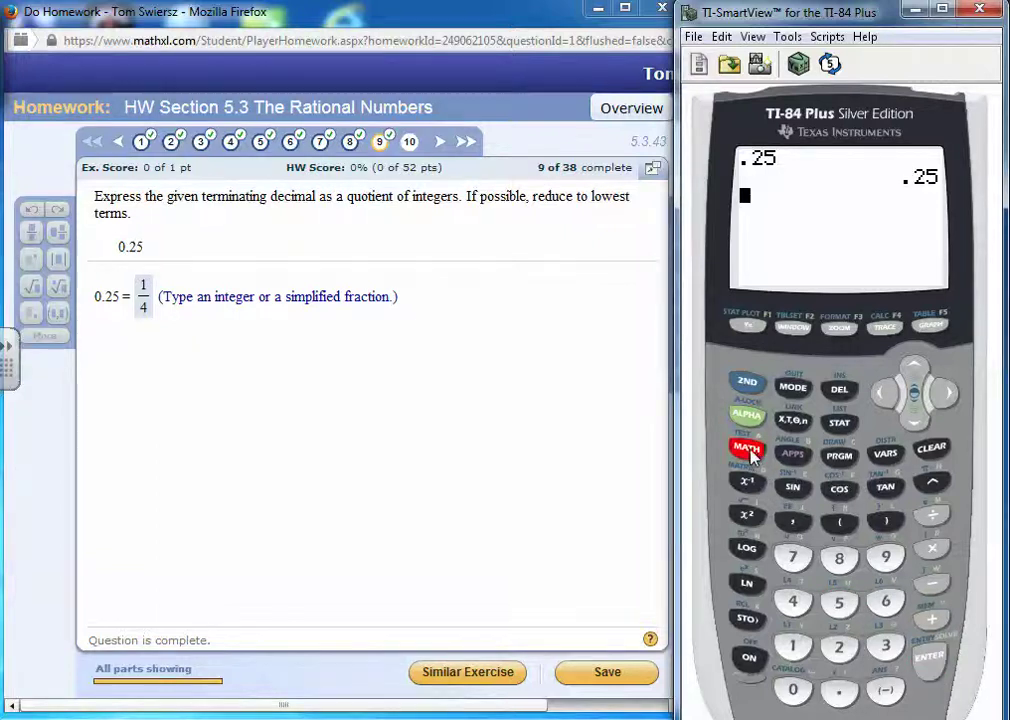
{"action": "left_click", "coordinate": [934, 665]}
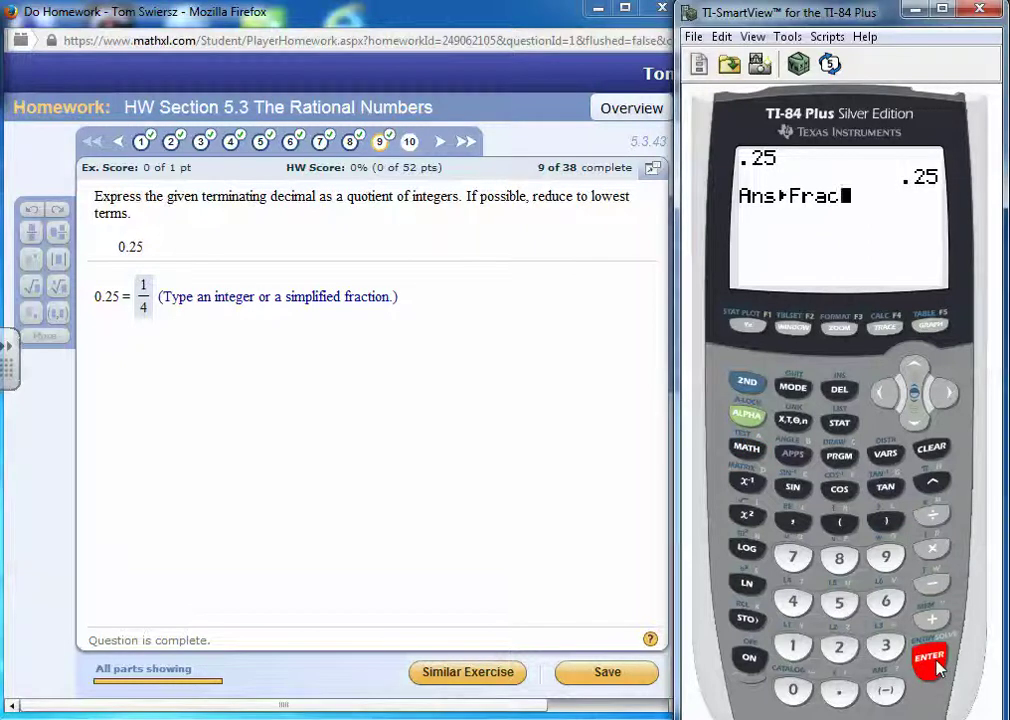
{"action": "left_click", "coordinate": [934, 665]}
Load a similar exercise for question 9 and, on a cleared calculator, convert .25 directly with the Frac command
{"action": "left_click", "coordinate": [490, 673]}
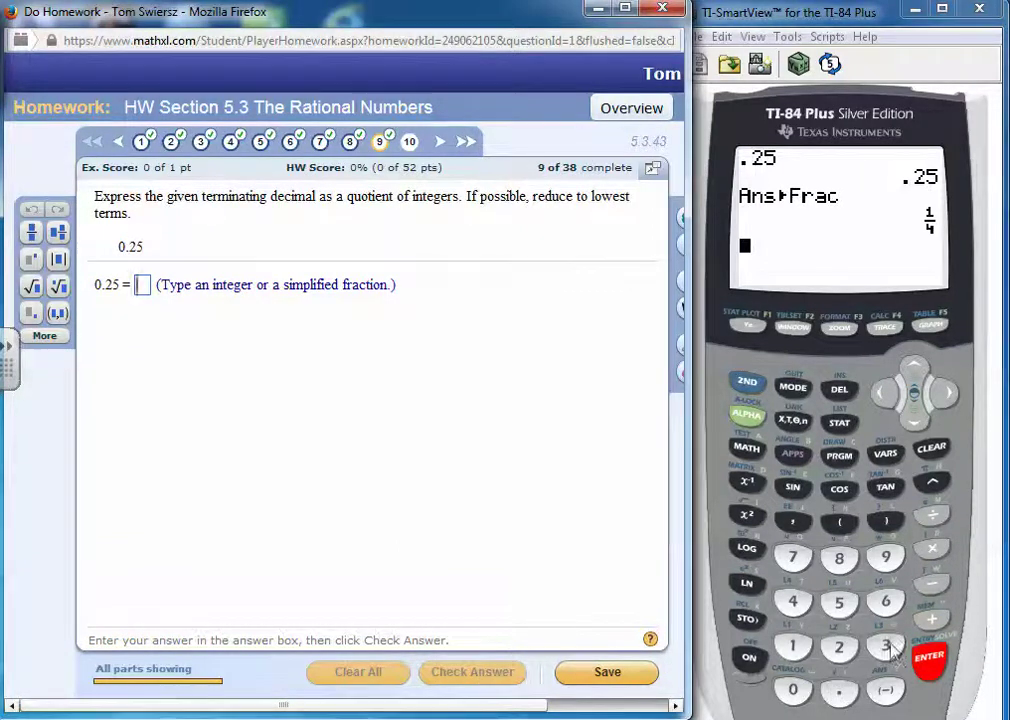
{"action": "left_click", "coordinate": [930, 455]}
{"action": "left_click", "coordinate": [930, 450]}
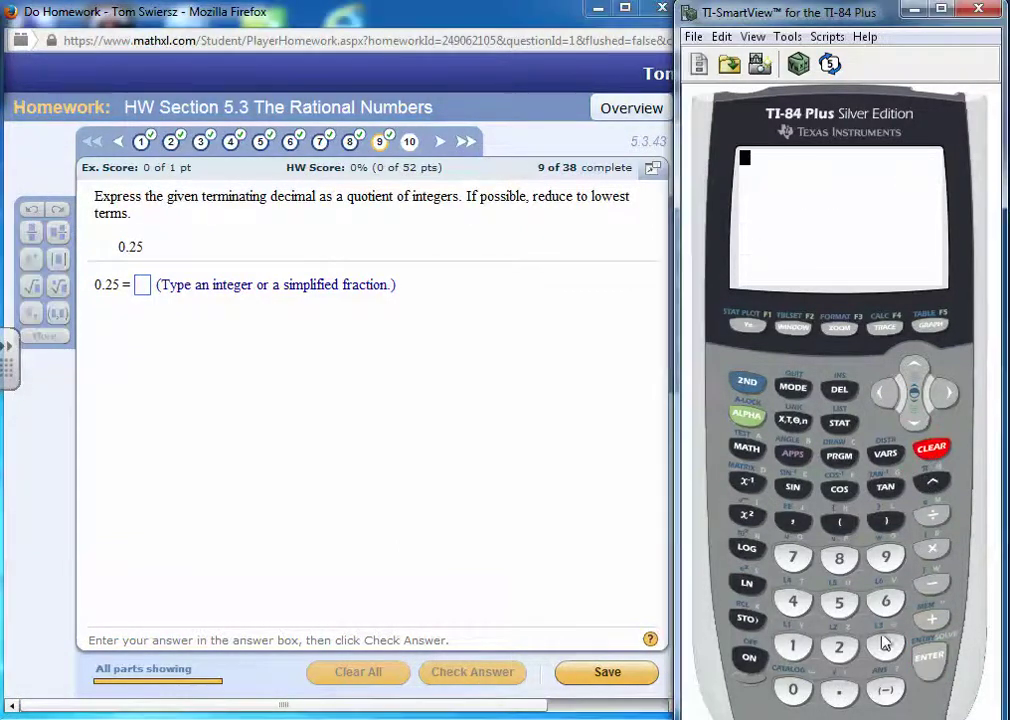
{"action": "left_click", "coordinate": [839, 690]}
{"action": "left_click", "coordinate": [839, 646]}
{"action": "left_click", "coordinate": [839, 602]}
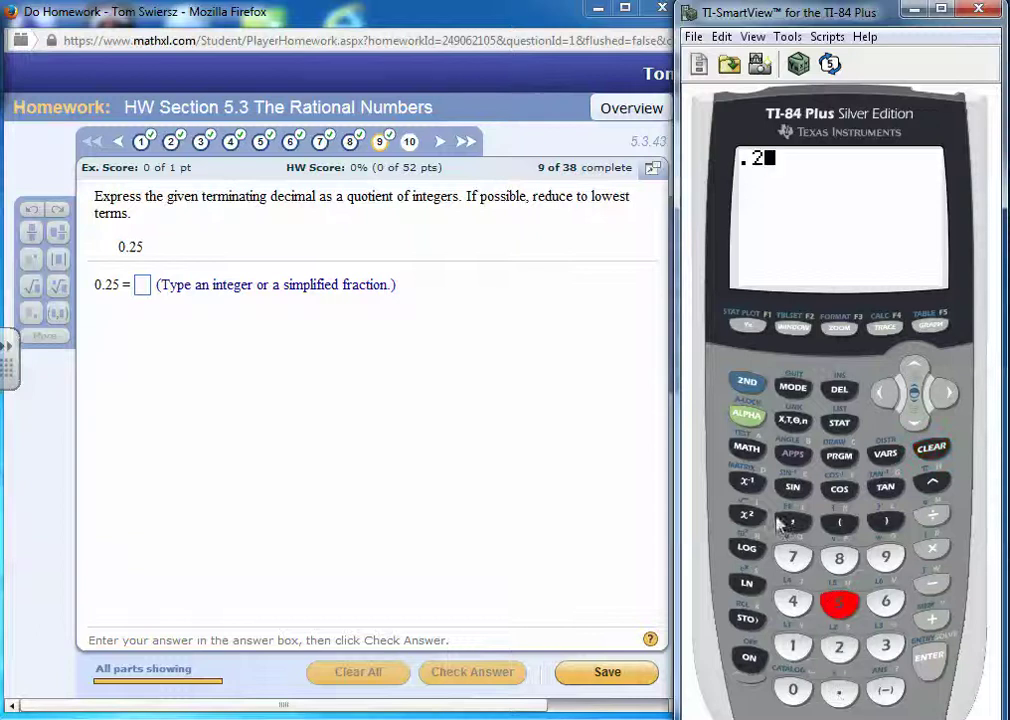
{"action": "left_click", "coordinate": [745, 450]}
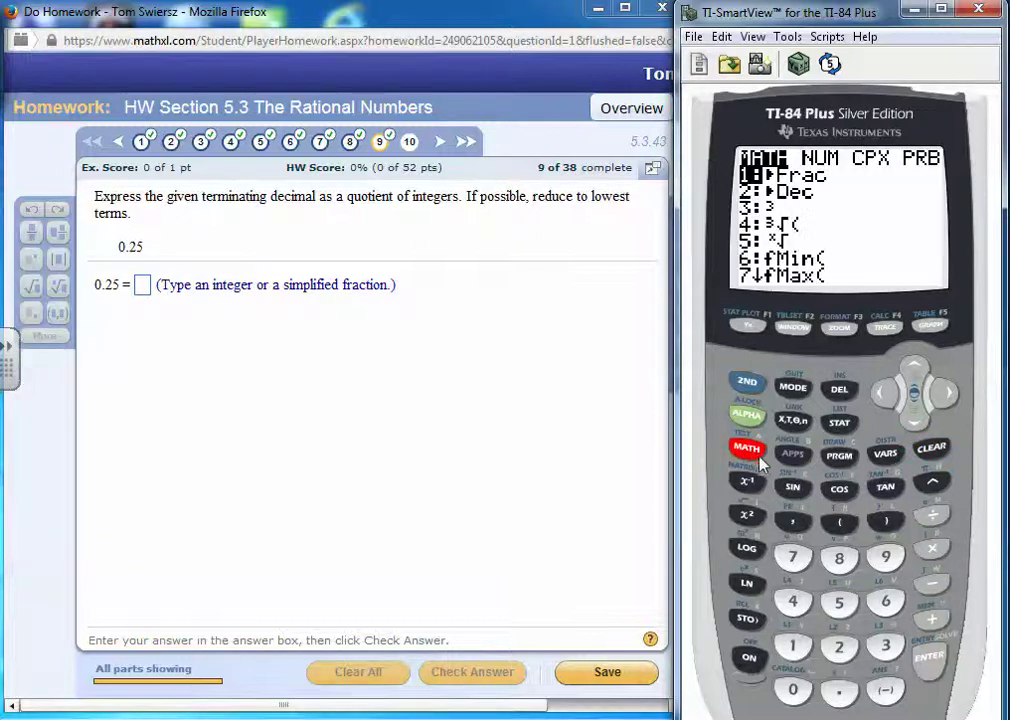
{"action": "left_click", "coordinate": [929, 660]}
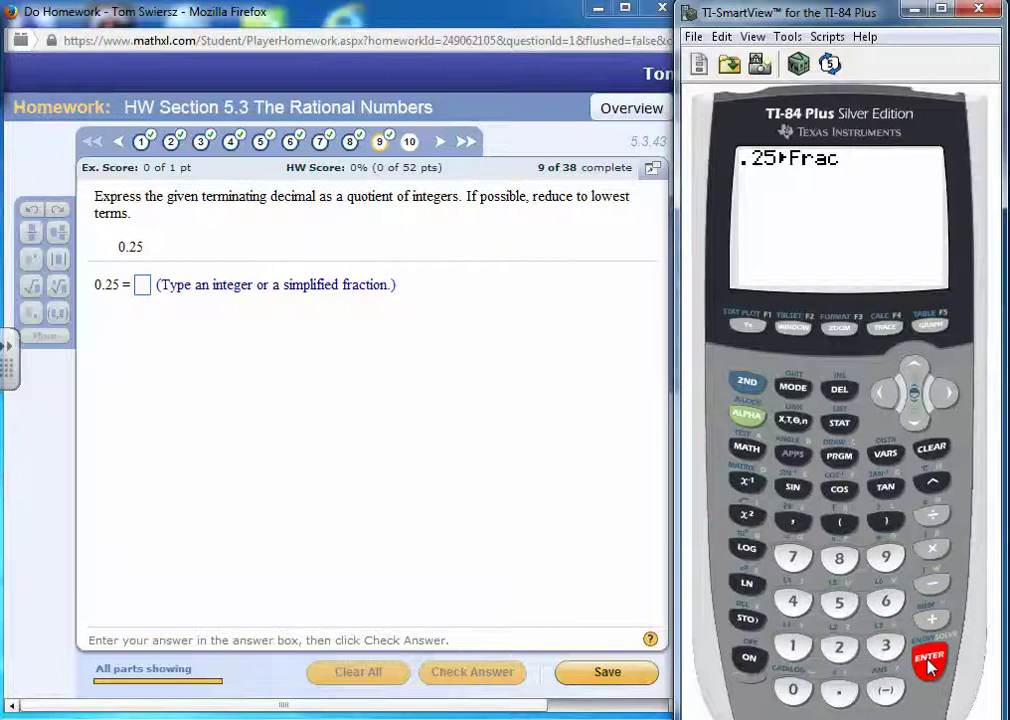
Enter 1/4 as the answer to the similar exercise, check it and dismiss the feedback
{"action": "left_click", "coordinate": [145, 288]}
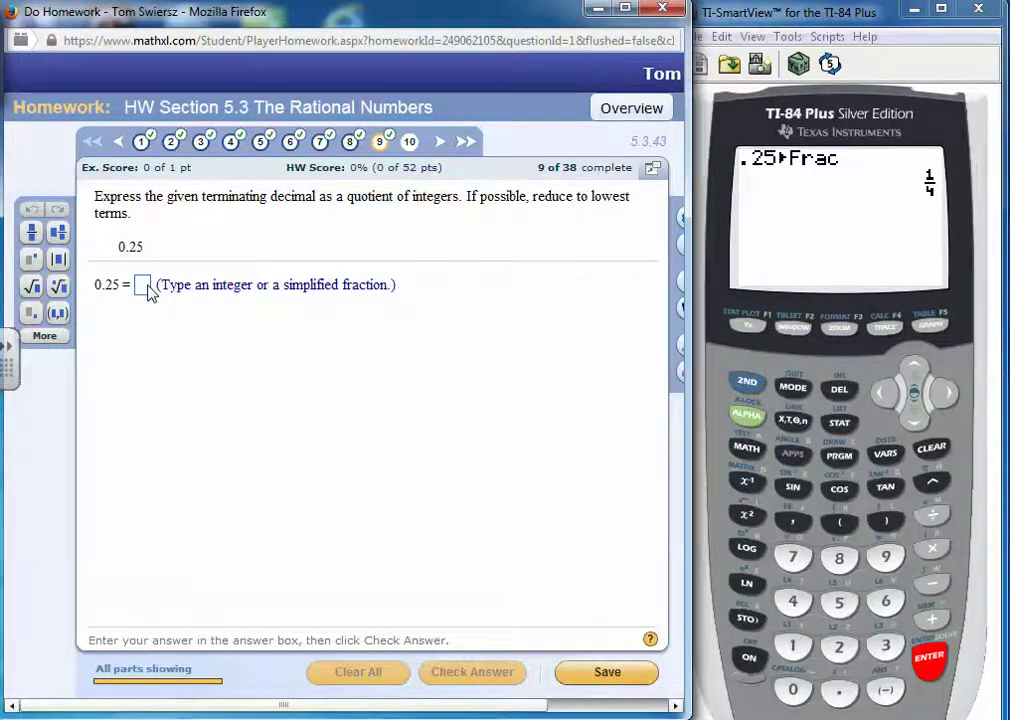
{"action": "type", "text": "1/4"}
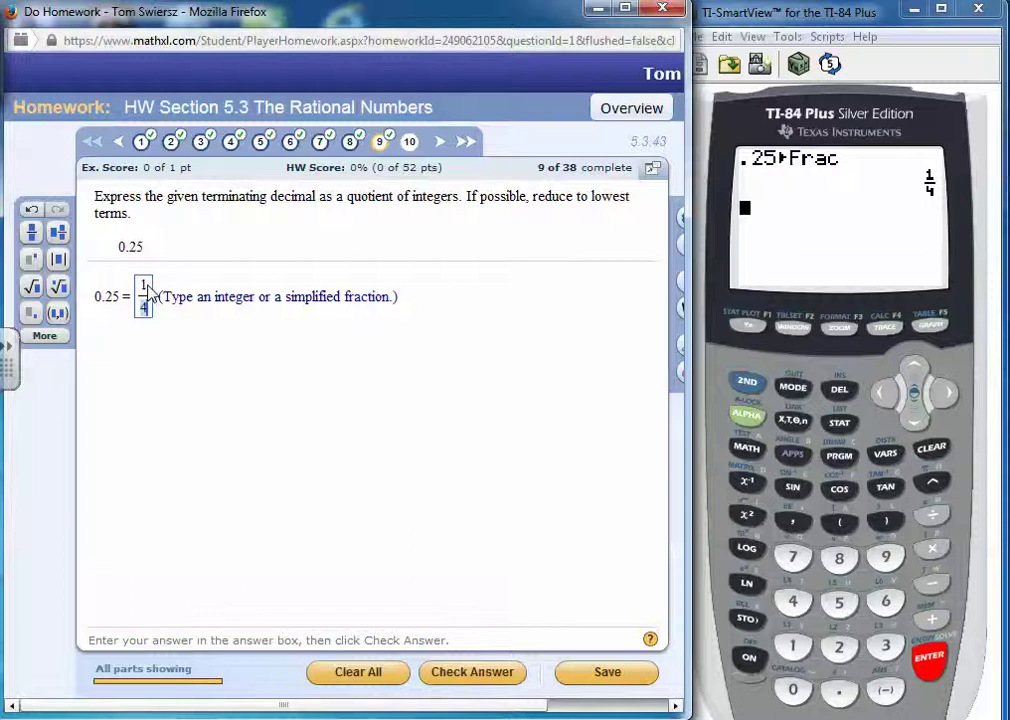
{"action": "left_click", "coordinate": [452, 673]}
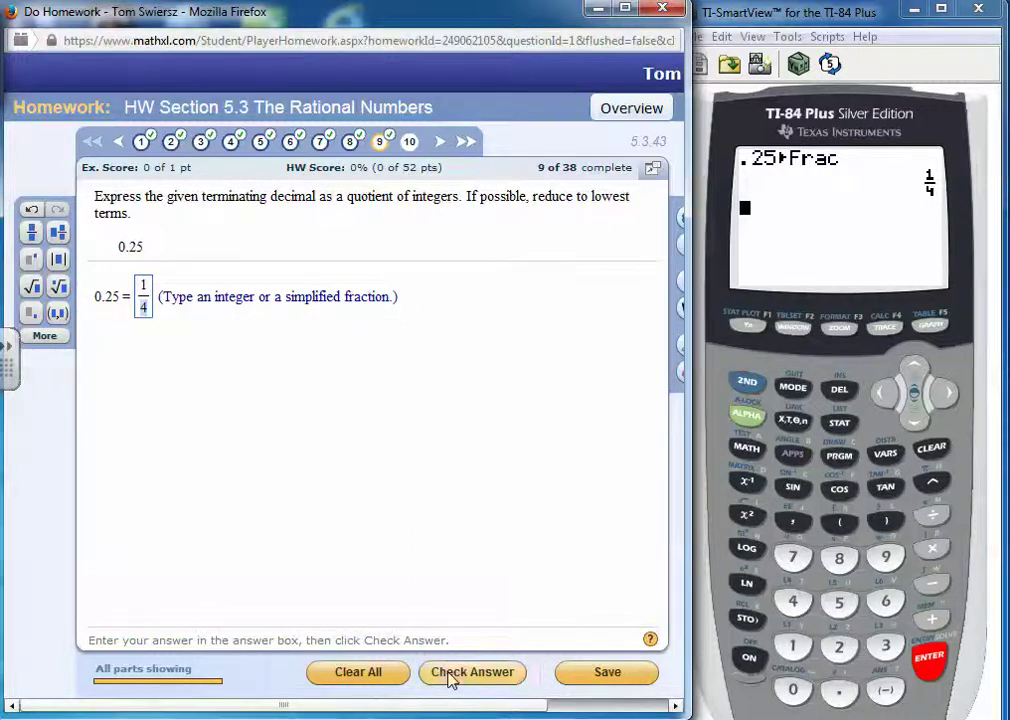
{"action": "left_click", "coordinate": [376, 436]}
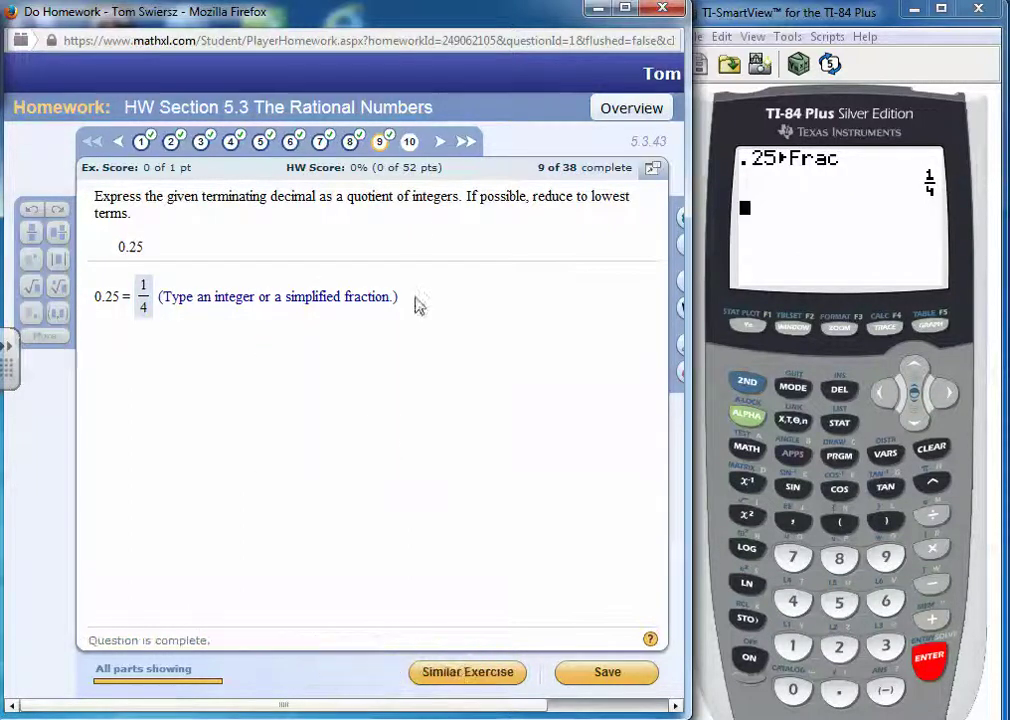
Open question 10 and clear the calculator display
{"action": "left_click", "coordinate": [409, 142]}
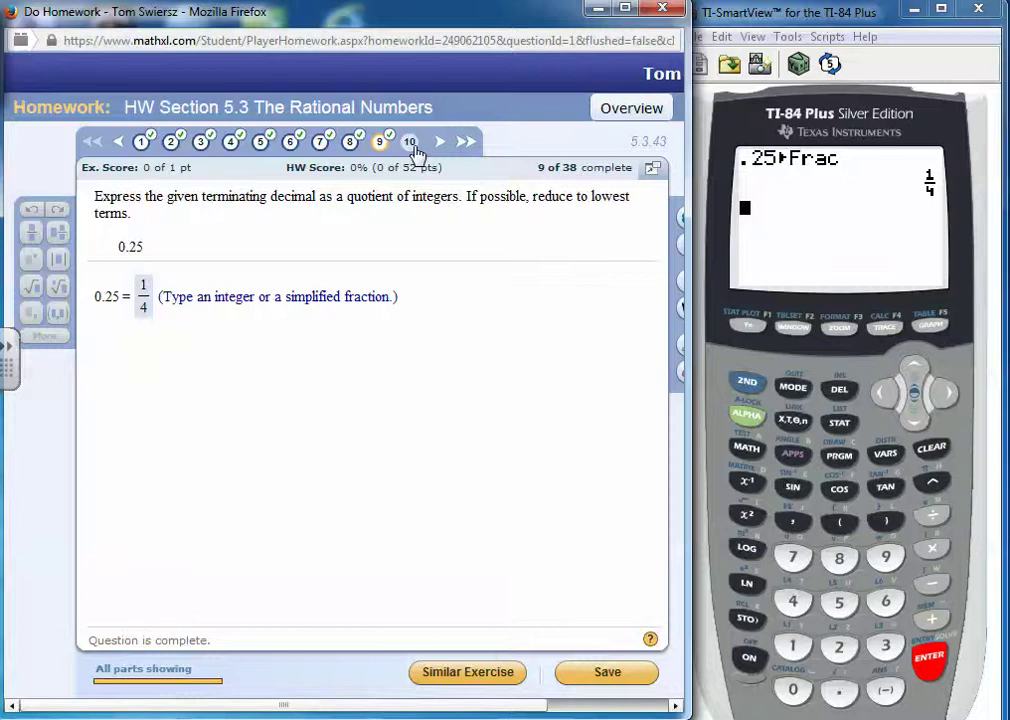
{"action": "left_click", "coordinate": [928, 446]}
{"action": "left_click", "coordinate": [930, 447]}
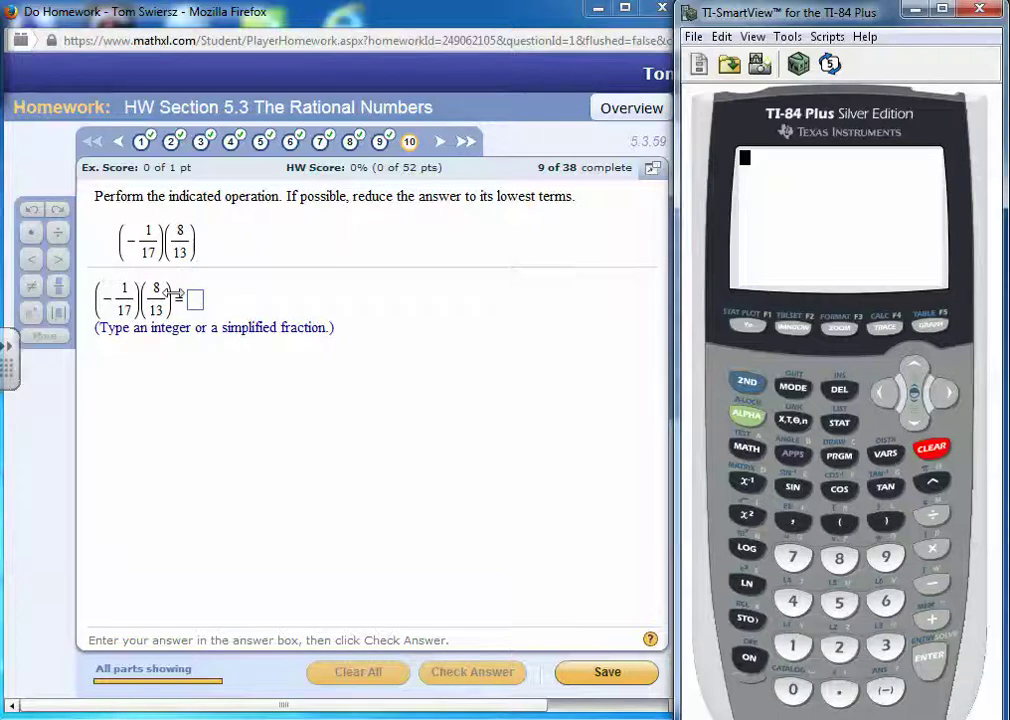
Enter the first factor, -1/17, in parentheses on the calculator using the n/d fraction template
{"action": "left_click", "coordinate": [838, 524]}
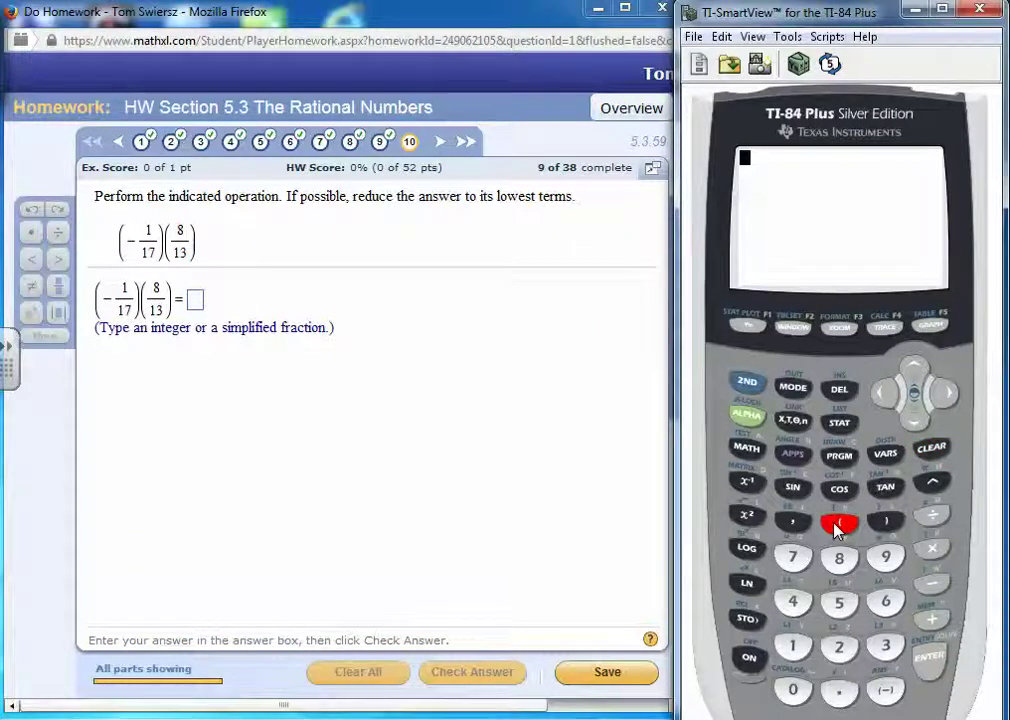
{"action": "left_click", "coordinate": [748, 419]}
{"action": "left_click", "coordinate": [760, 327]}
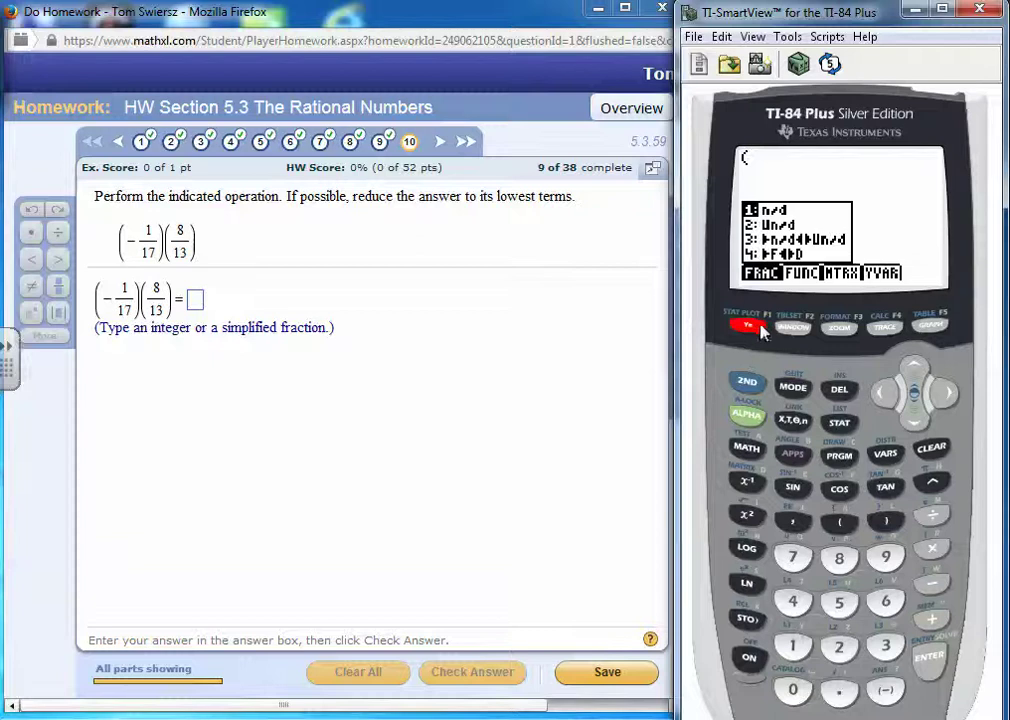
{"action": "left_click", "coordinate": [797, 650]}
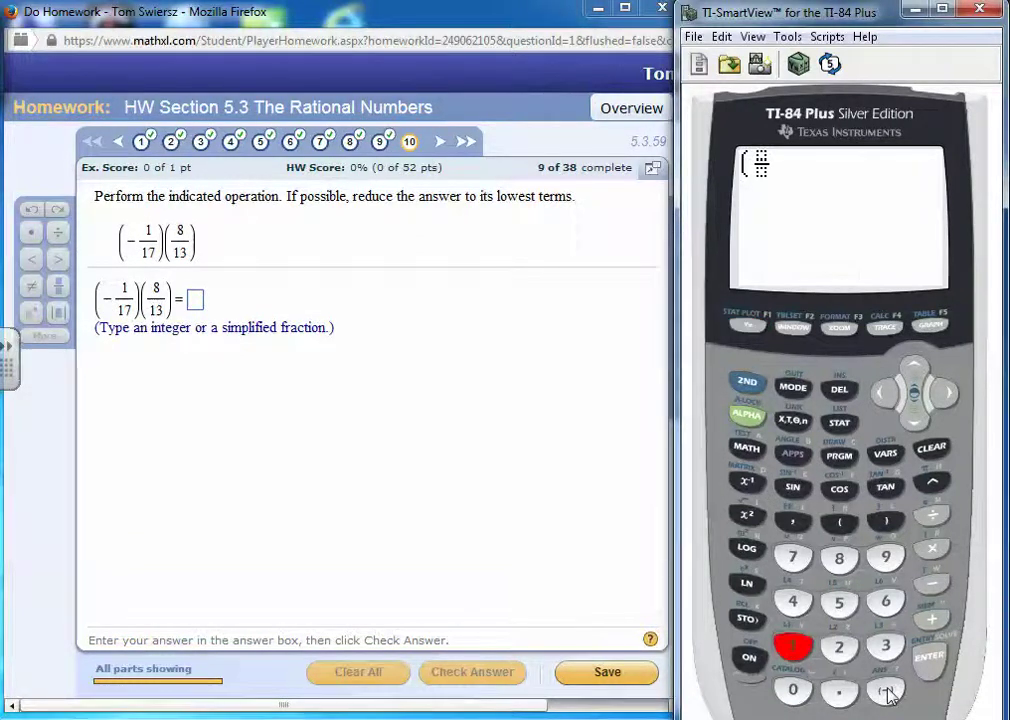
{"action": "left_click", "coordinate": [885, 690]}
{"action": "left_click", "coordinate": [795, 648]}
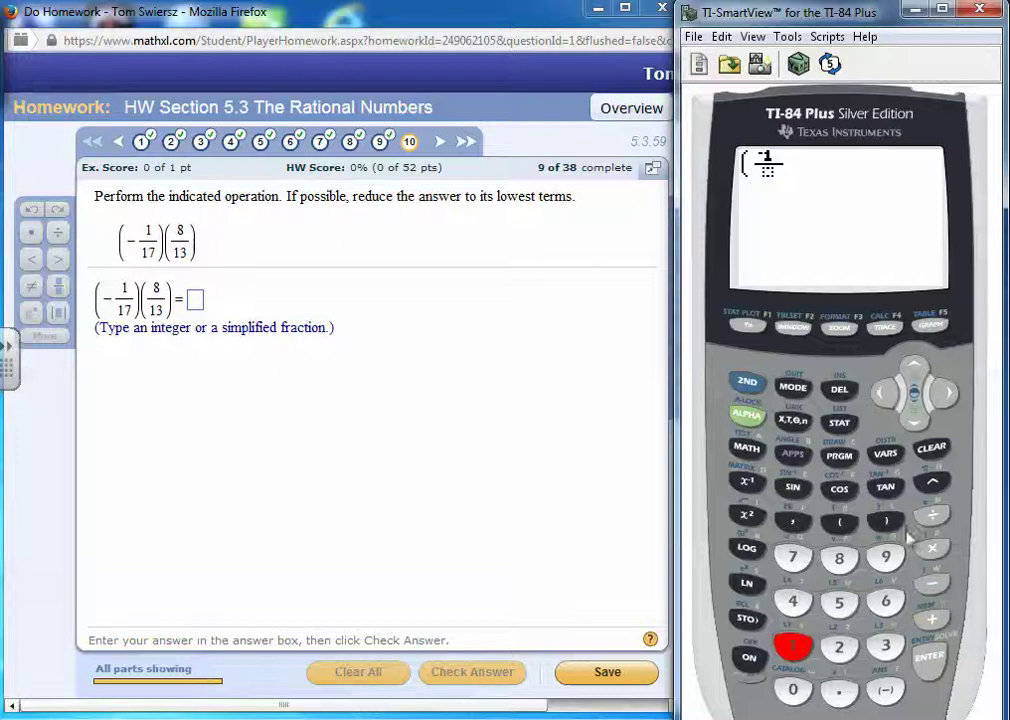
{"action": "left_click", "coordinate": [915, 421]}
{"action": "left_click", "coordinate": [793, 648]}
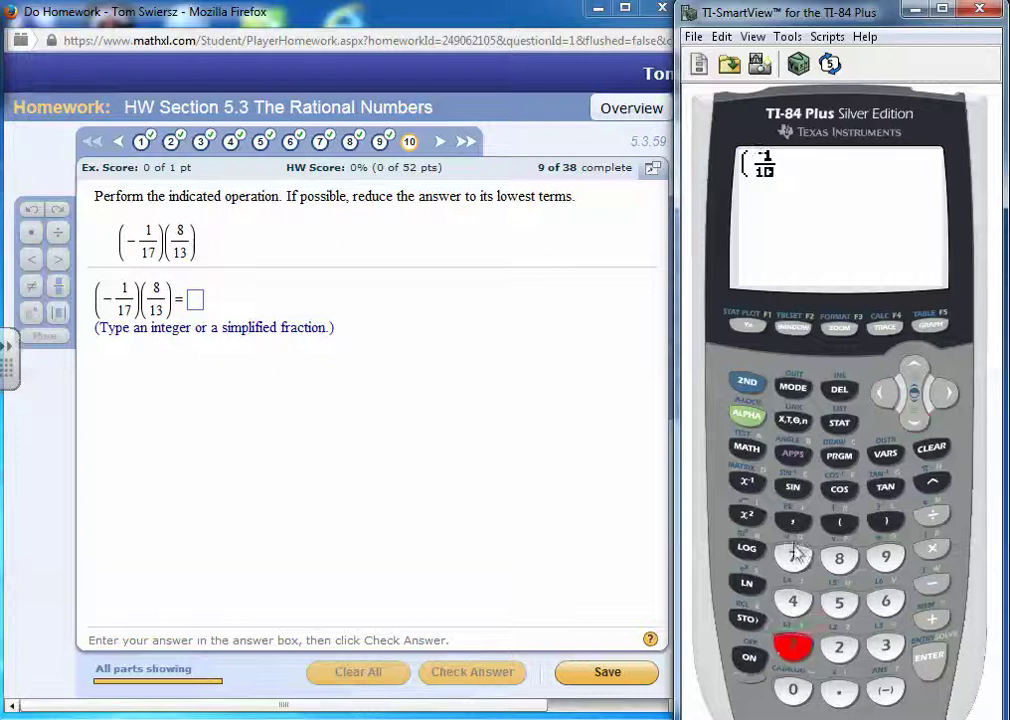
{"action": "left_click", "coordinate": [810, 558]}
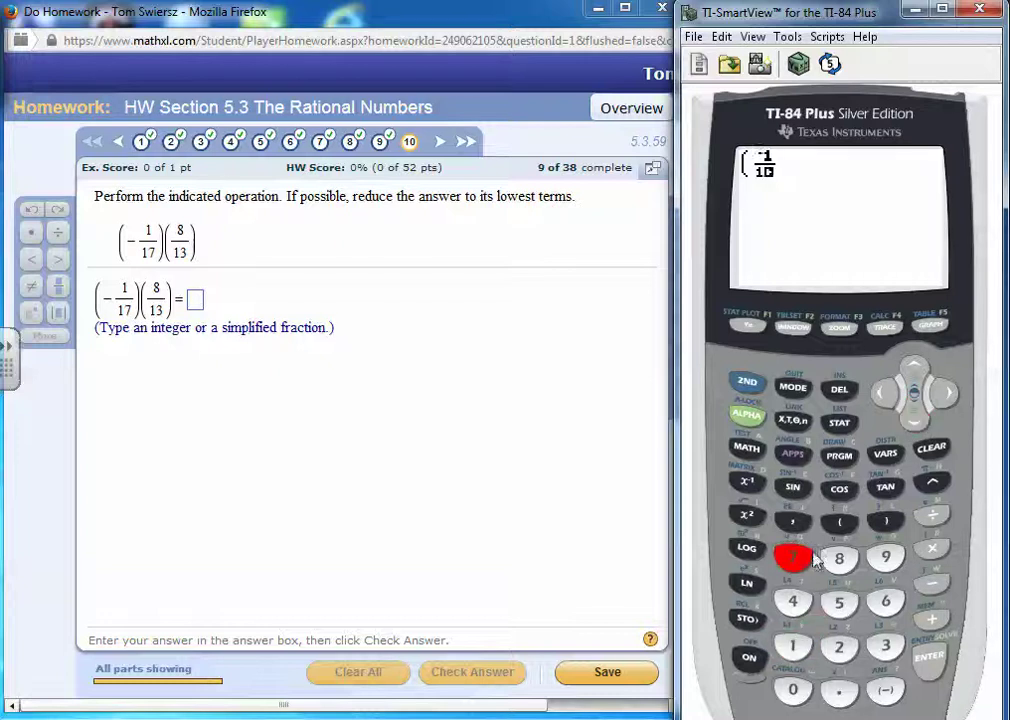
{"action": "left_click", "coordinate": [947, 398]}
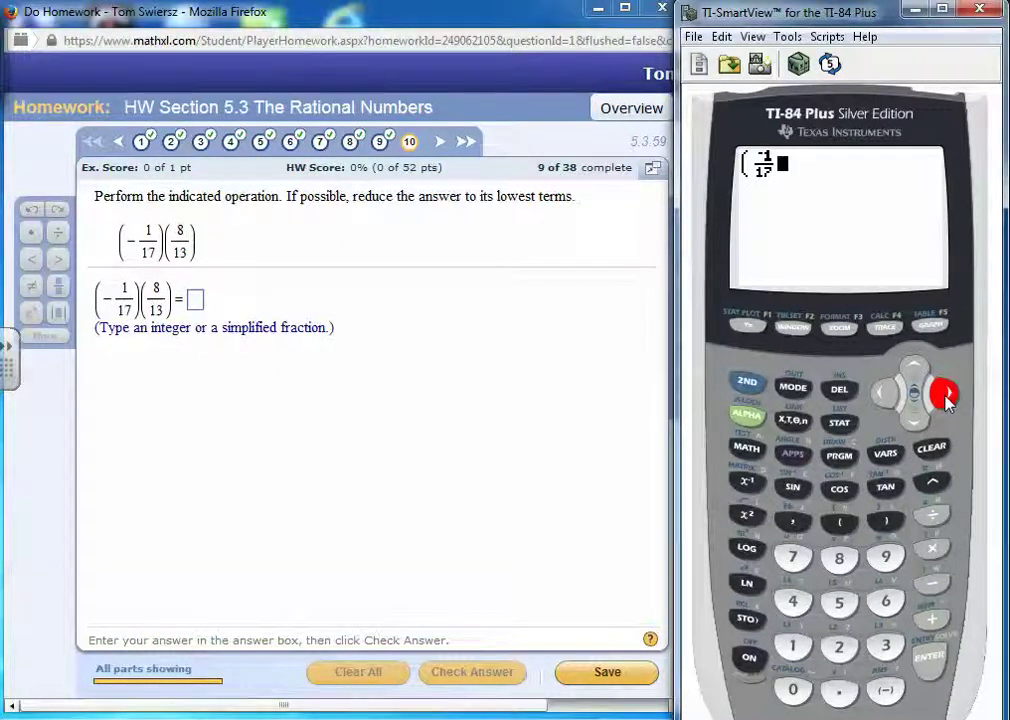
{"action": "left_click", "coordinate": [884, 524]}
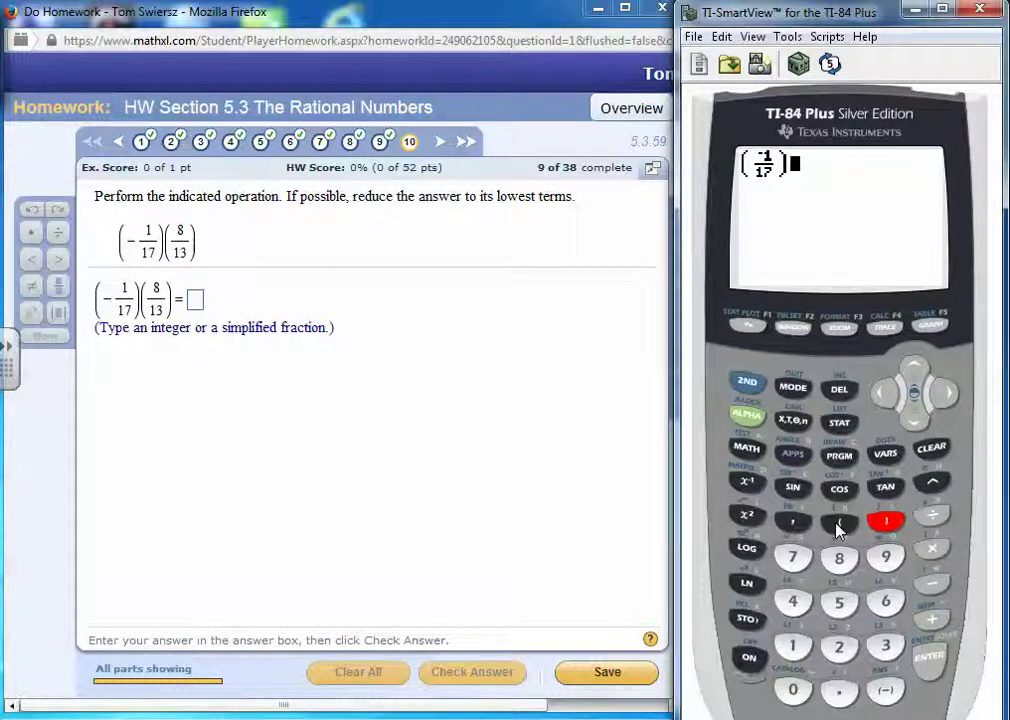
Add the second factor, 8/13, in parentheses with the n/d fraction template and evaluate the product
{"action": "left_click", "coordinate": [838, 524]}
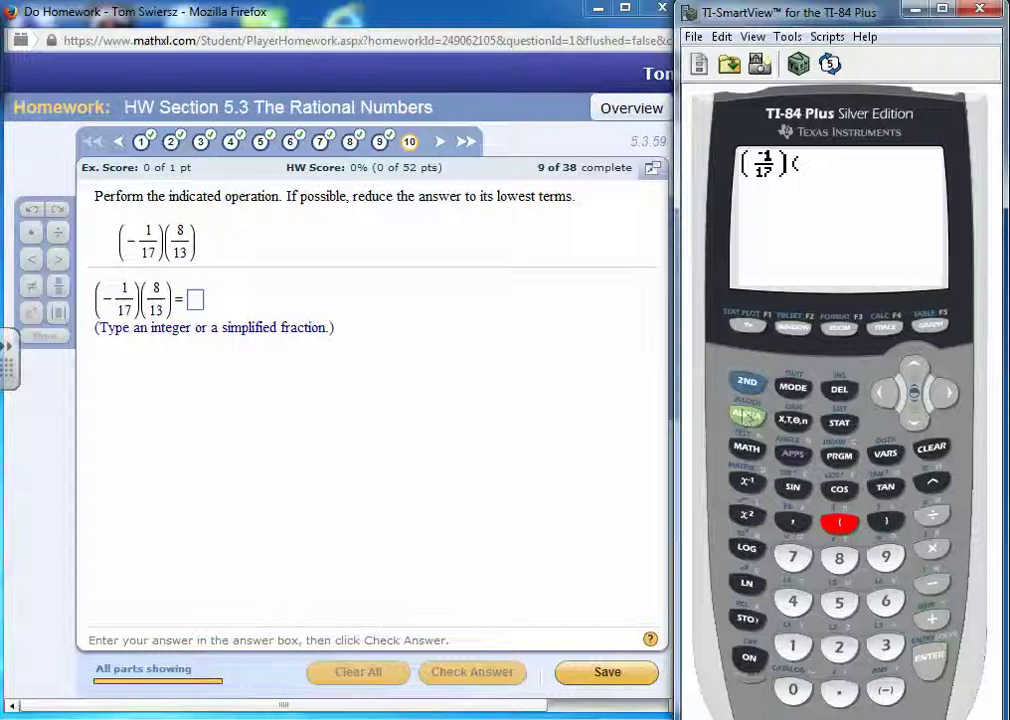
{"action": "left_click", "coordinate": [746, 414]}
{"action": "left_click", "coordinate": [750, 327]}
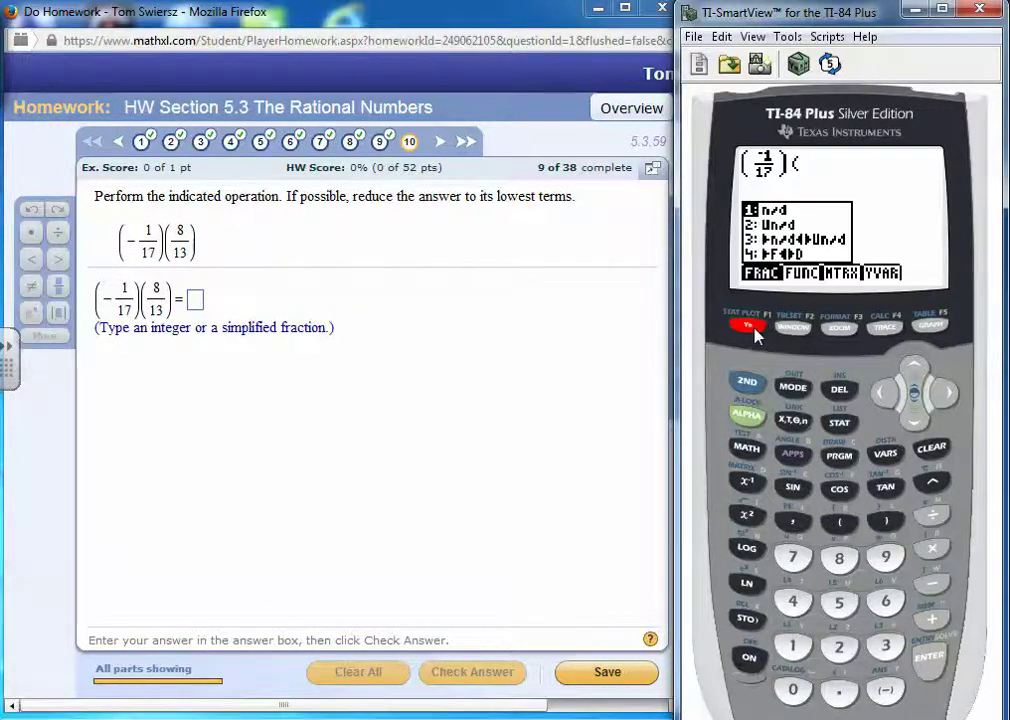
{"action": "left_click", "coordinate": [800, 648]}
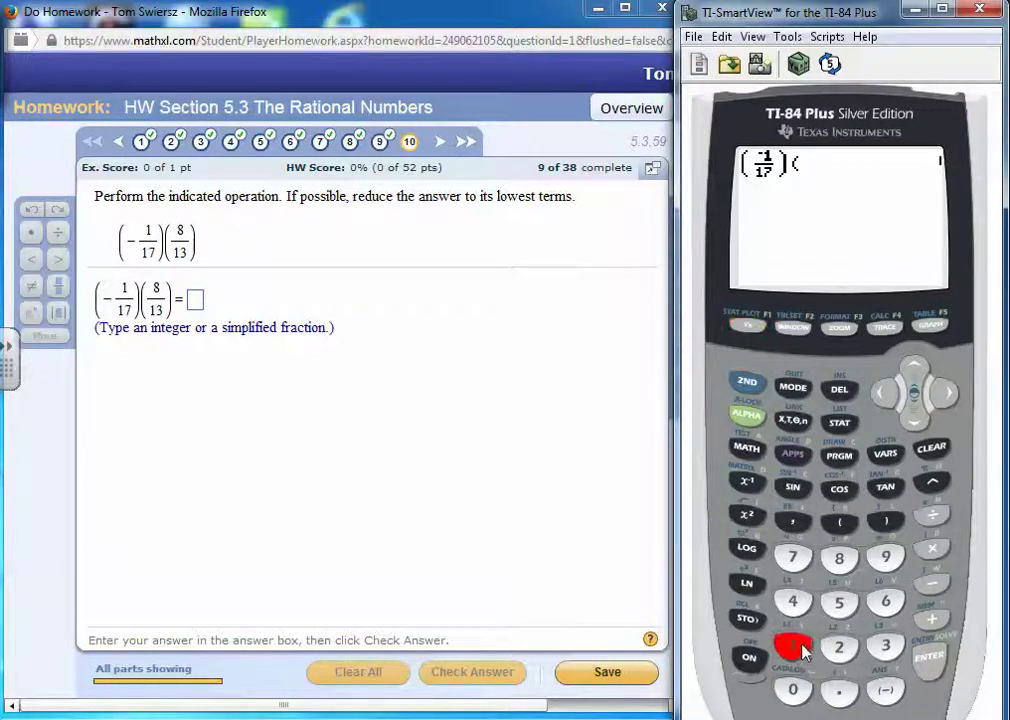
{"action": "left_click", "coordinate": [843, 568]}
{"action": "key", "text": "Down"}
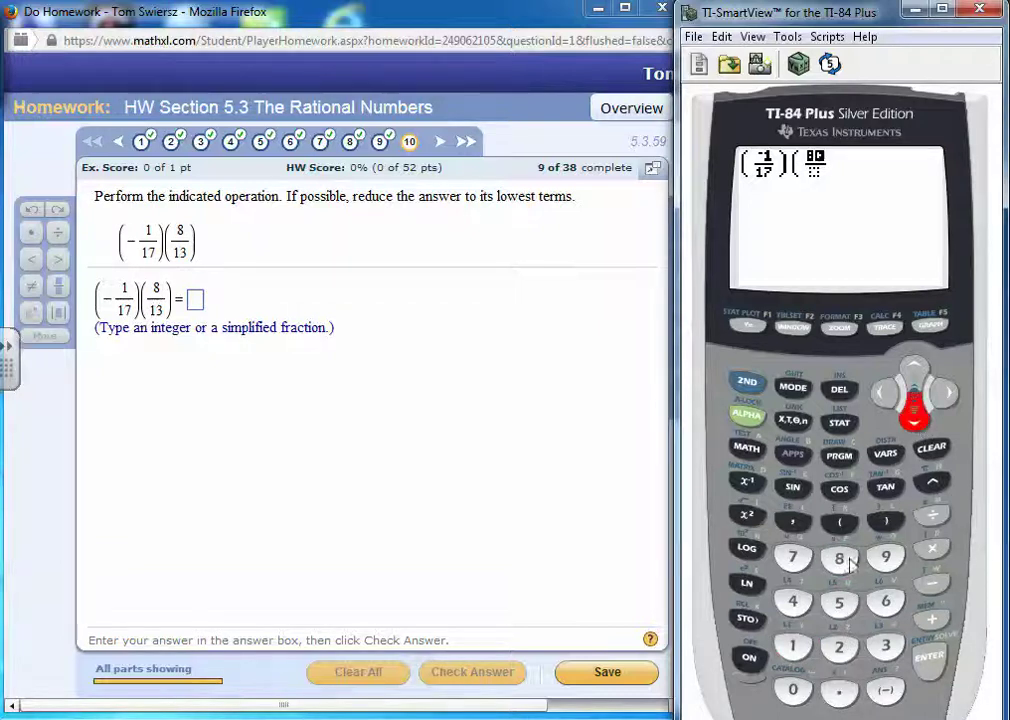
{"action": "left_click", "coordinate": [795, 647]}
{"action": "left_click", "coordinate": [885, 647]}
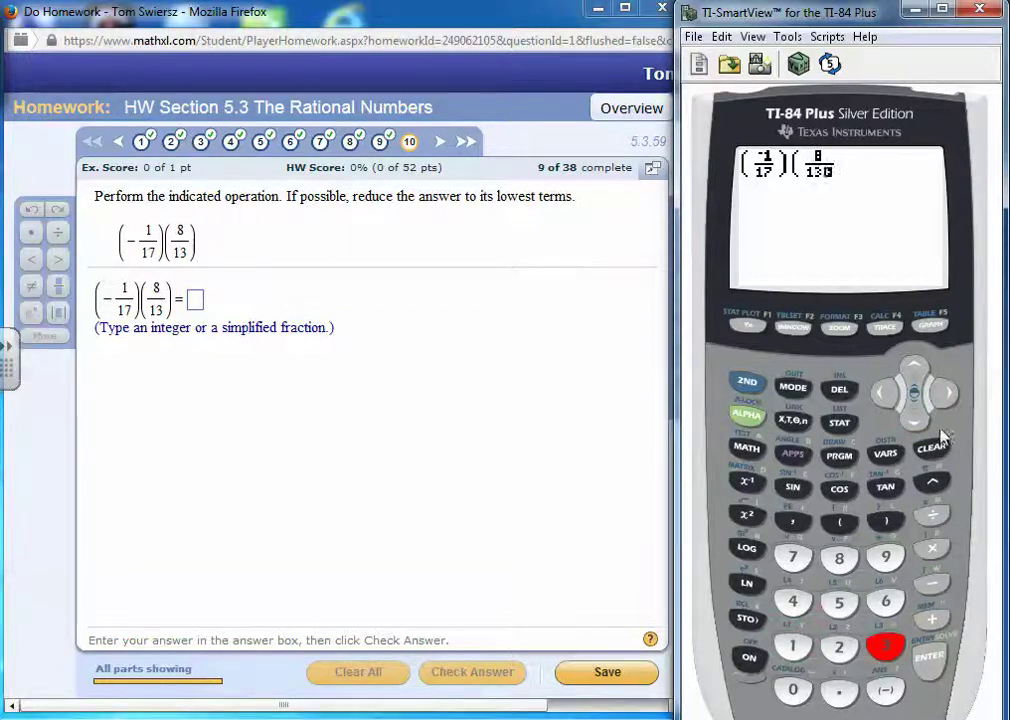
{"action": "left_click", "coordinate": [945, 393]}
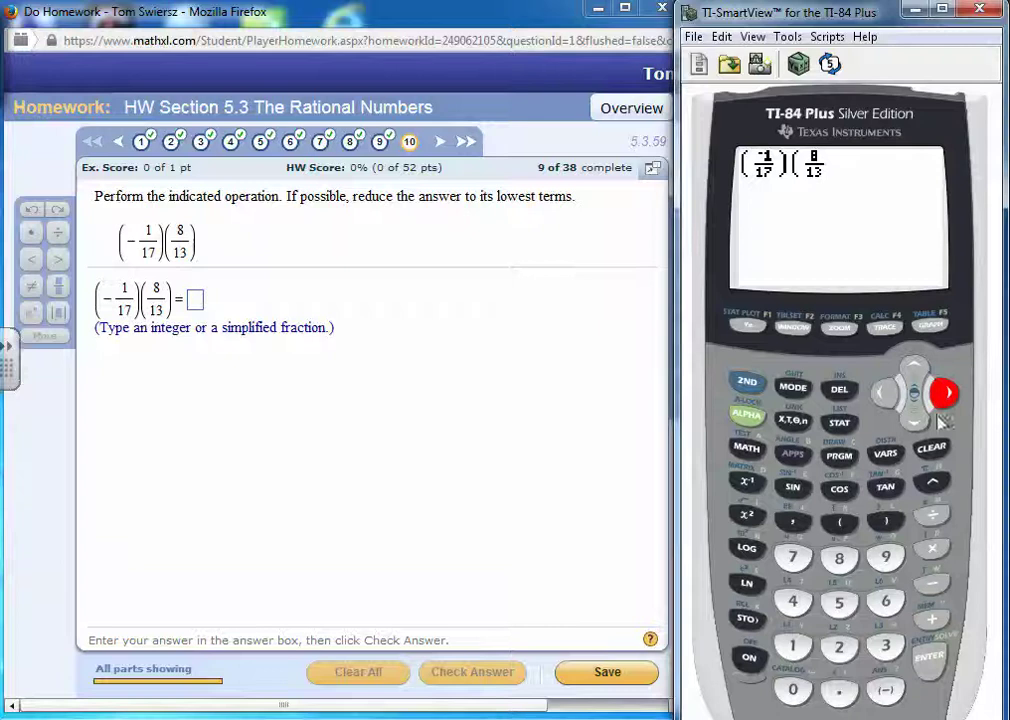
{"action": "left_click", "coordinate": [885, 520]}
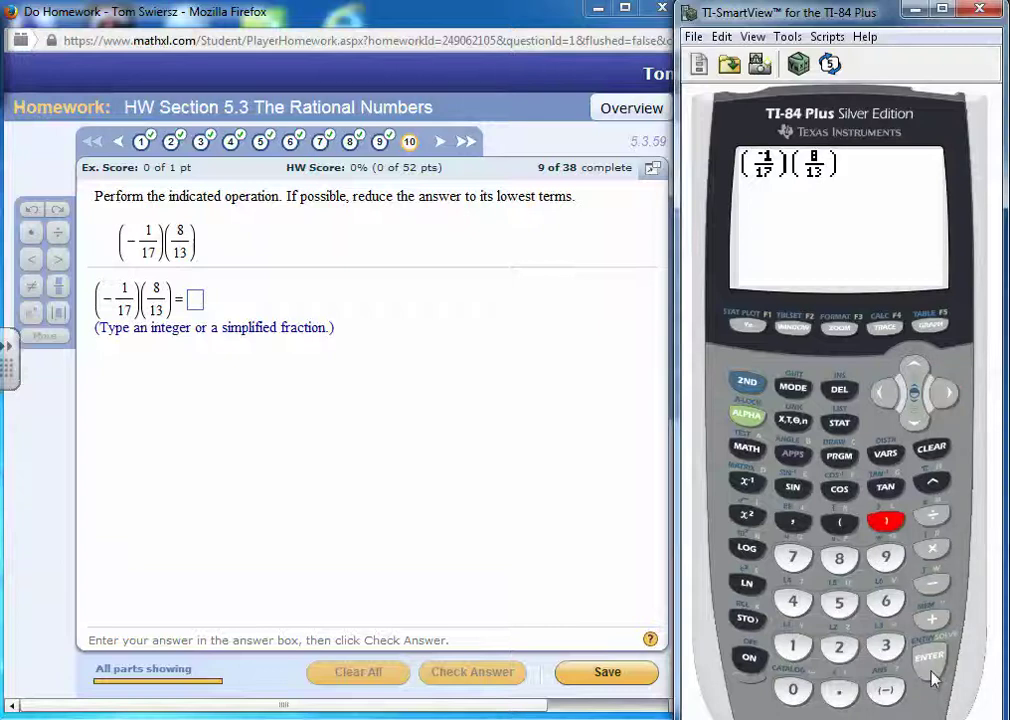
{"action": "left_click", "coordinate": [930, 665]}
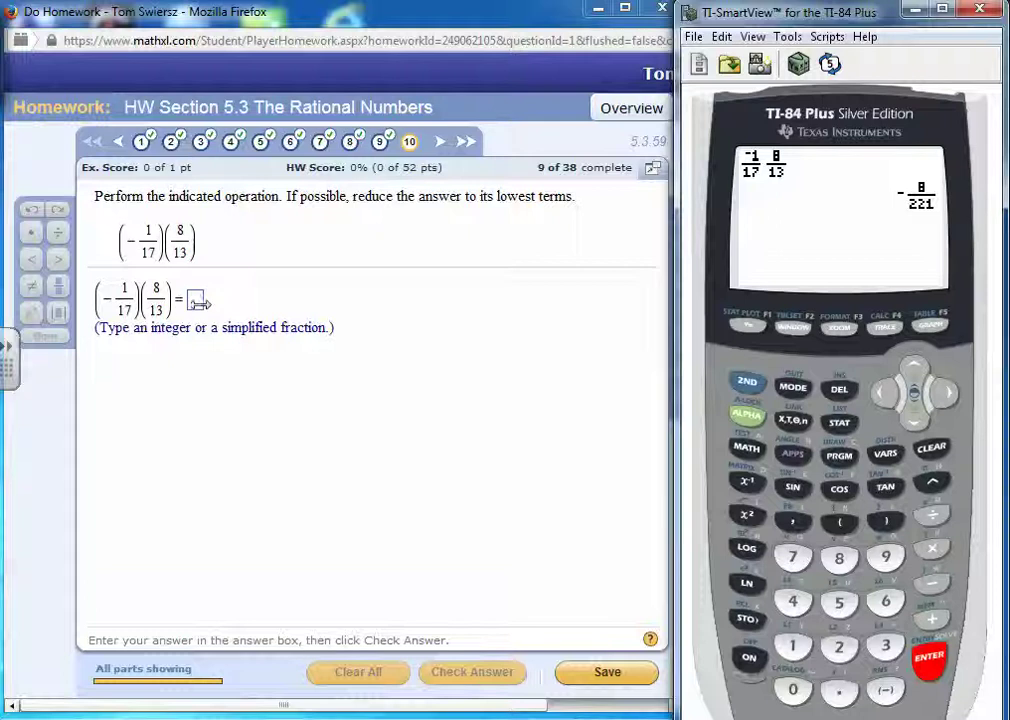
Enter -8/221 as the answer to question 10, check it and dismiss the feedback
{"action": "left_click", "coordinate": [195, 300]}
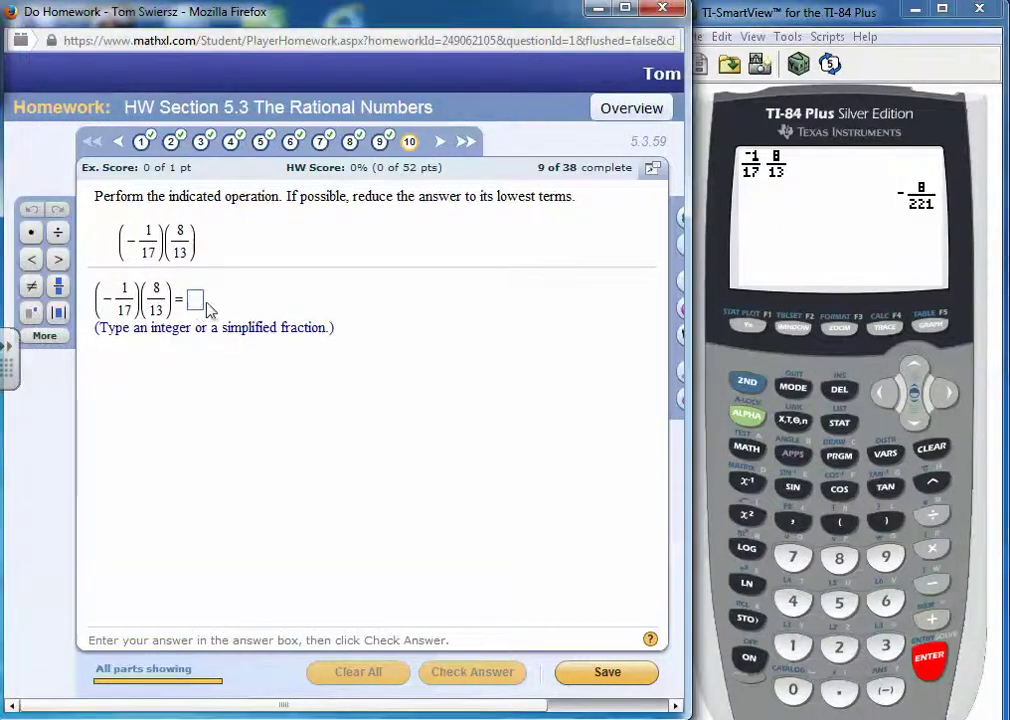
{"action": "type", "text": "-"}
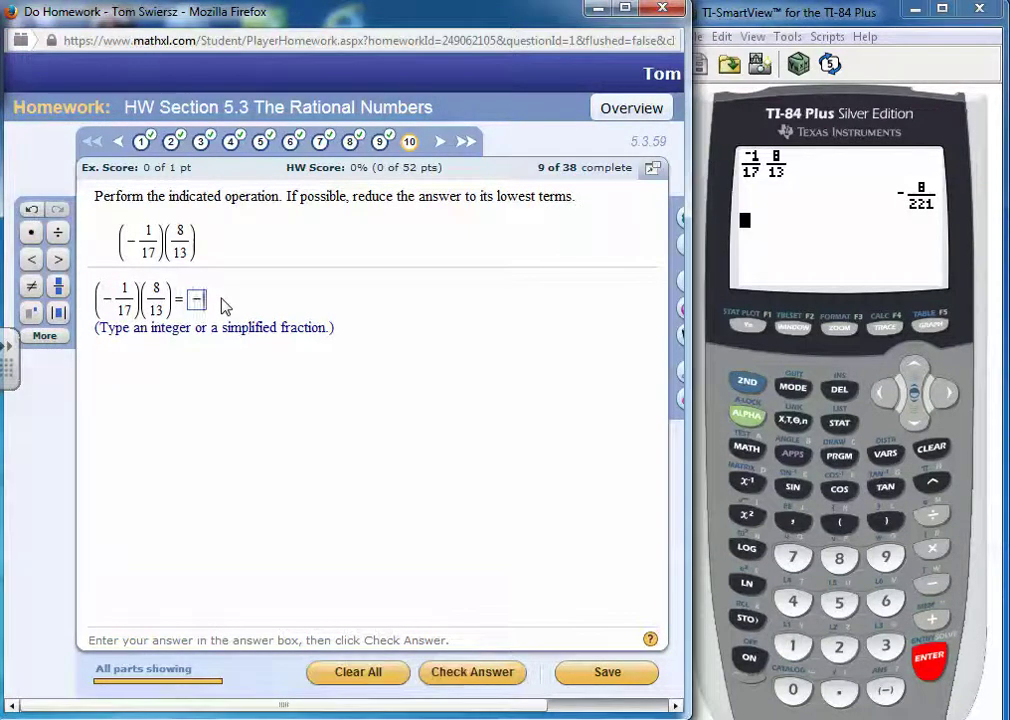
{"action": "type", "text": "8/221"}
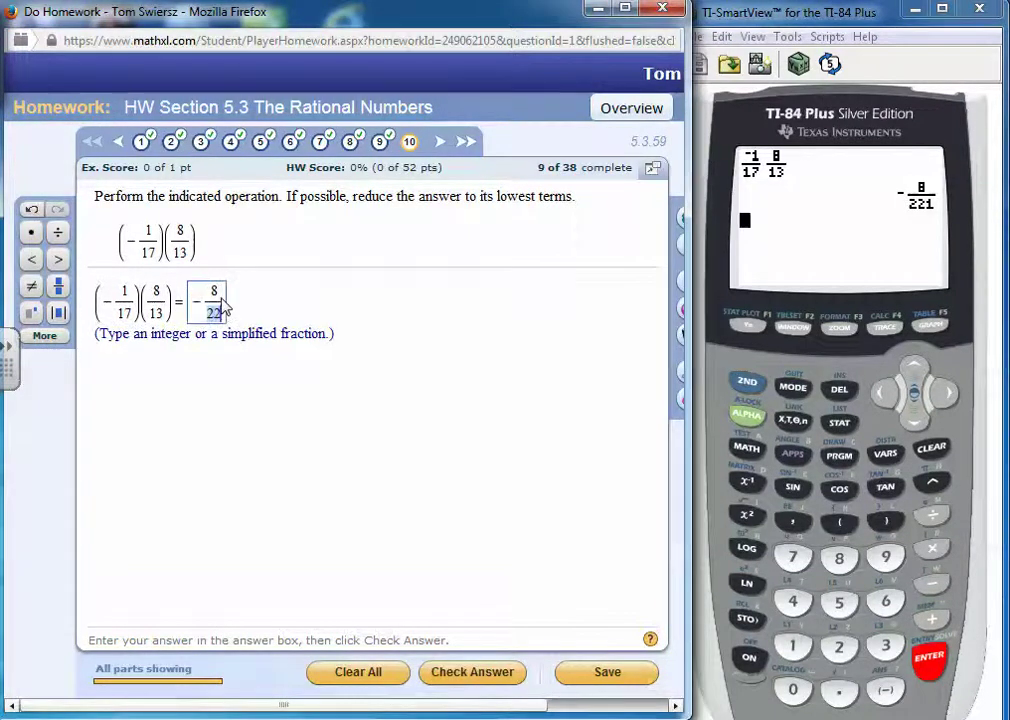
{"action": "left_click", "coordinate": [490, 674]}
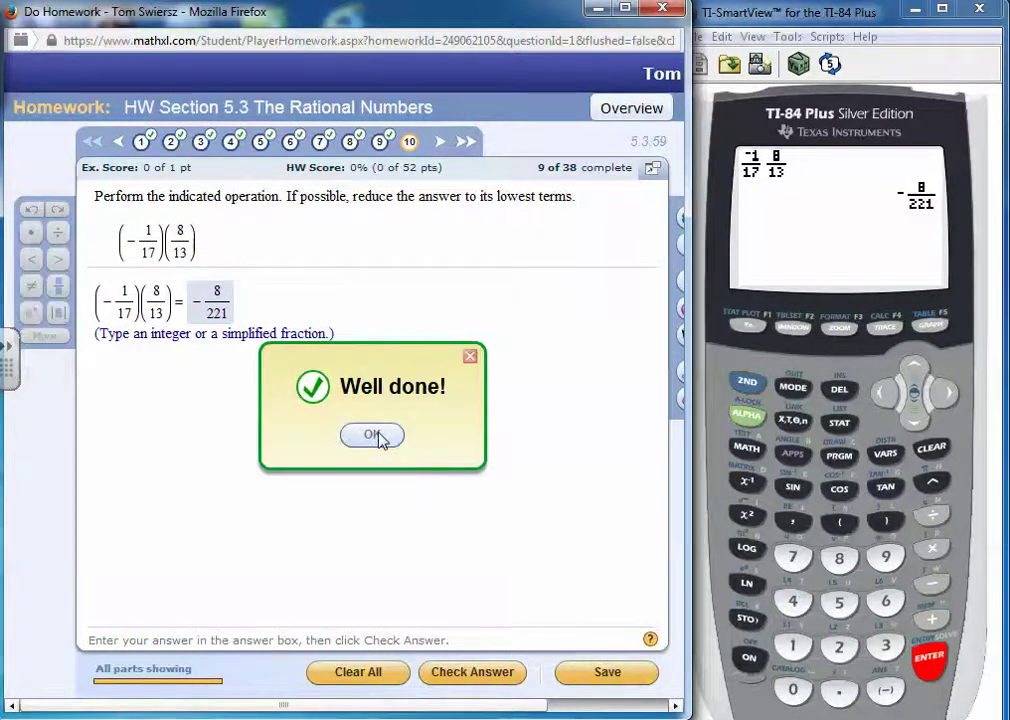
{"action": "left_click", "coordinate": [372, 435]}
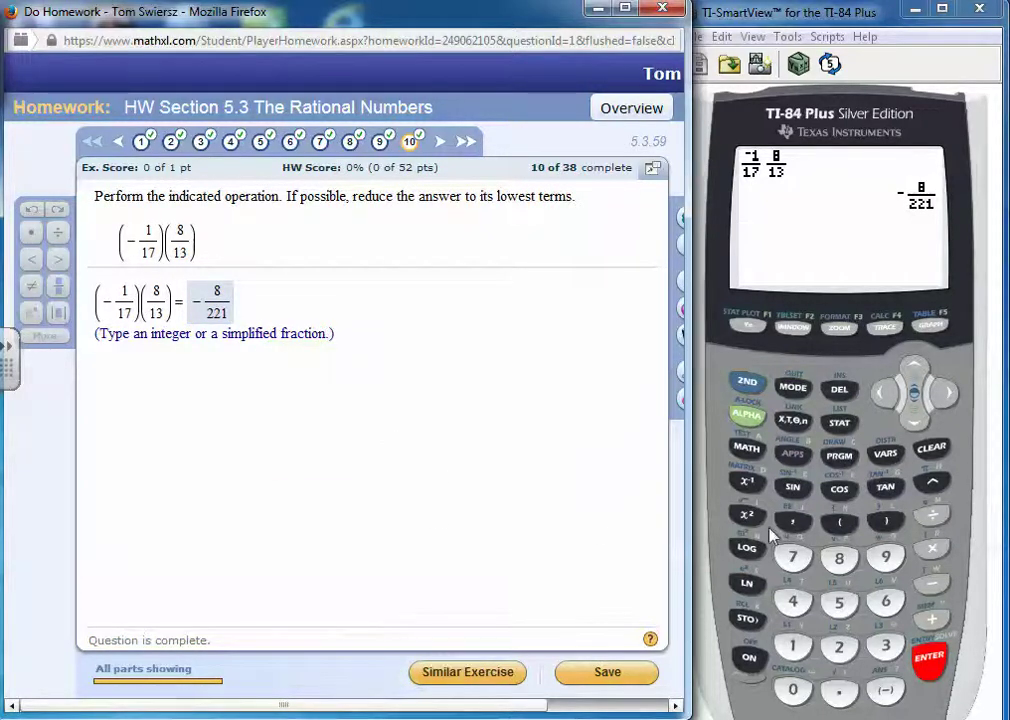
Enter the first factor on the calculator as (-1/17), using ordinary division instead of the fraction template
{"action": "left_click", "coordinate": [839, 521]}
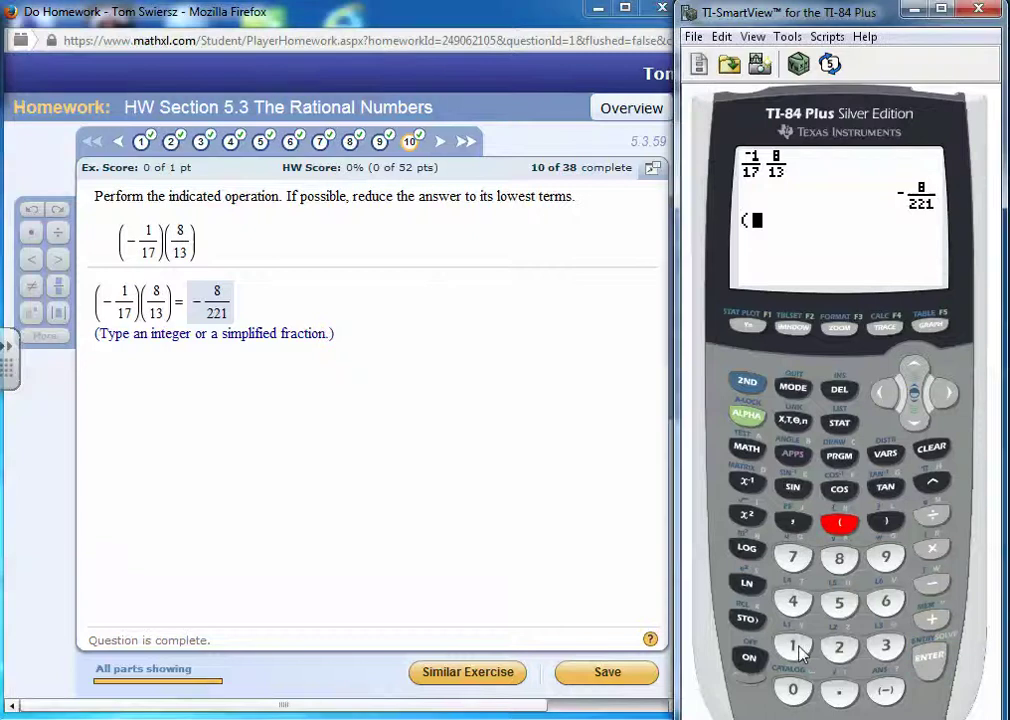
{"action": "left_click", "coordinate": [885, 690]}
{"action": "left_click", "coordinate": [792, 646]}
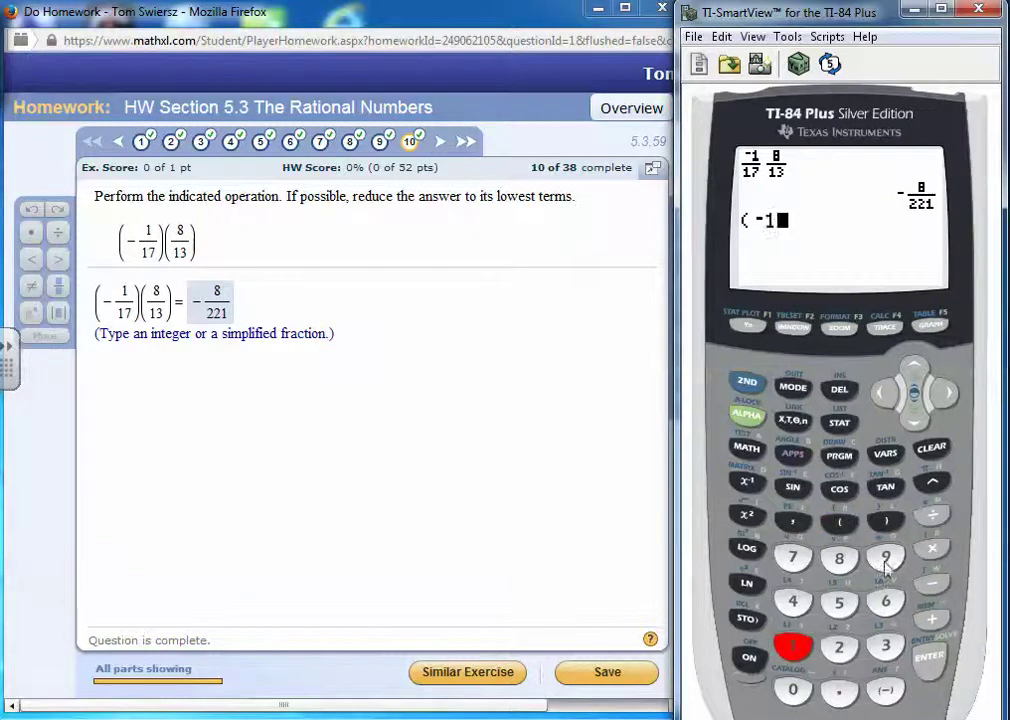
{"action": "left_click", "coordinate": [932, 516]}
{"action": "left_click", "coordinate": [792, 646]}
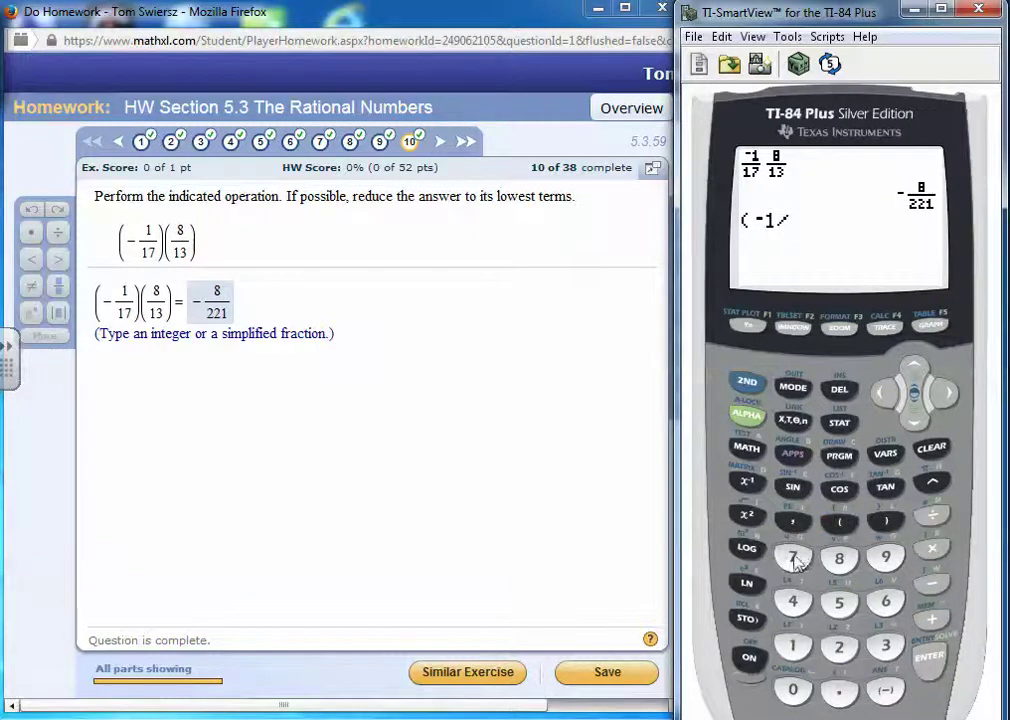
{"action": "left_click", "coordinate": [792, 558]}
{"action": "left_click", "coordinate": [886, 522]}
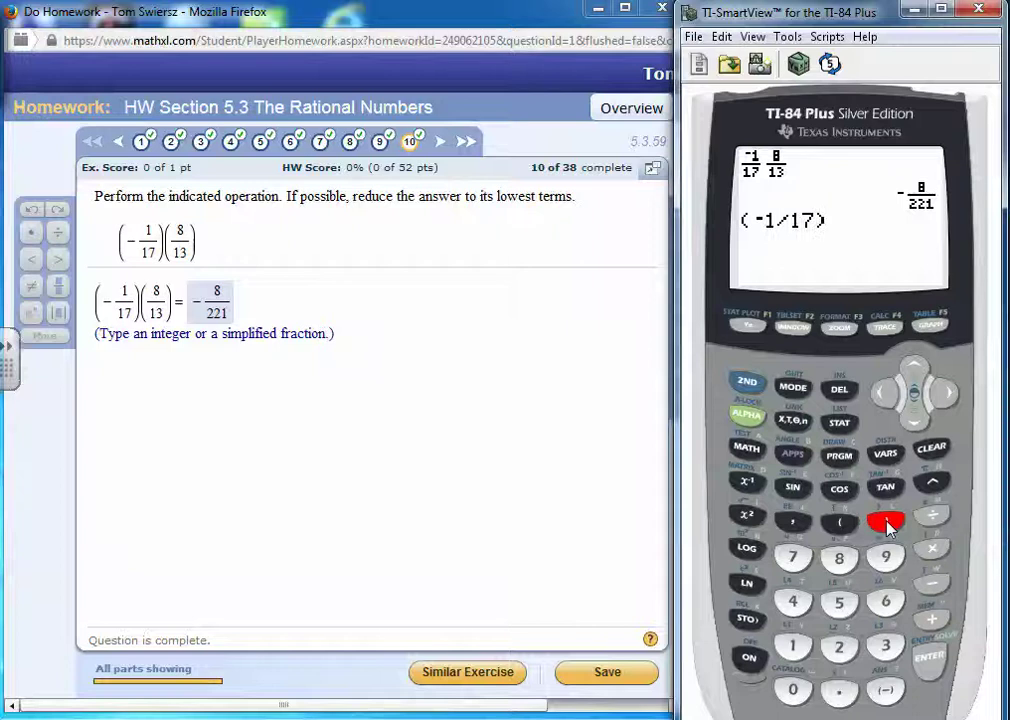
Add the second factor (8/13) with ordinary division and evaluate the product
{"action": "left_click", "coordinate": [839, 522]}
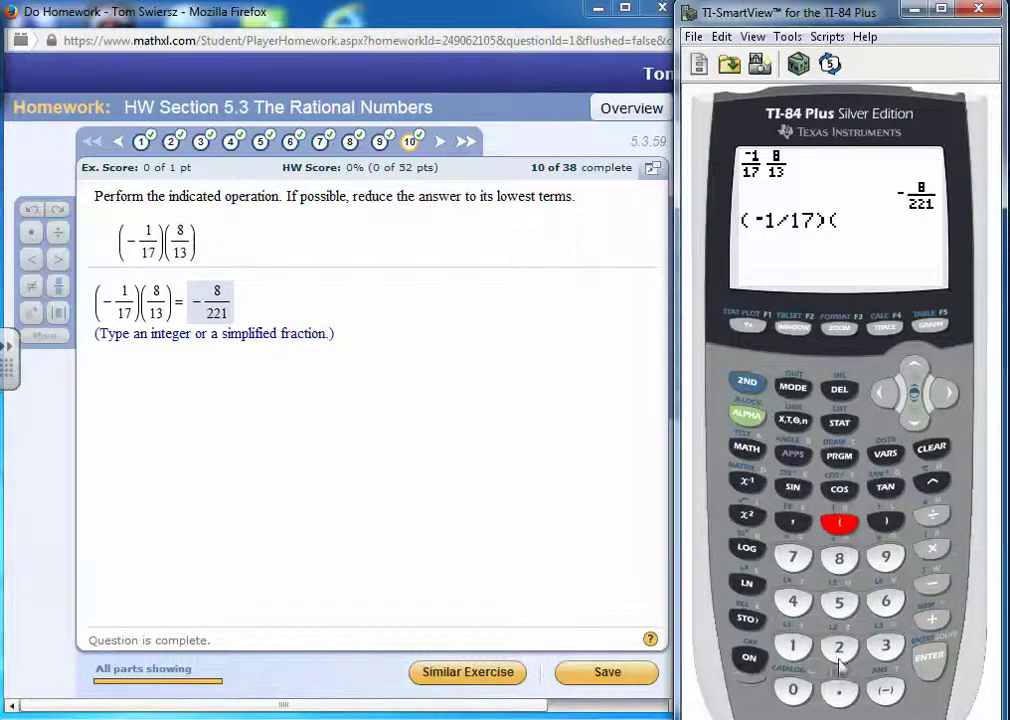
{"action": "left_click", "coordinate": [839, 558]}
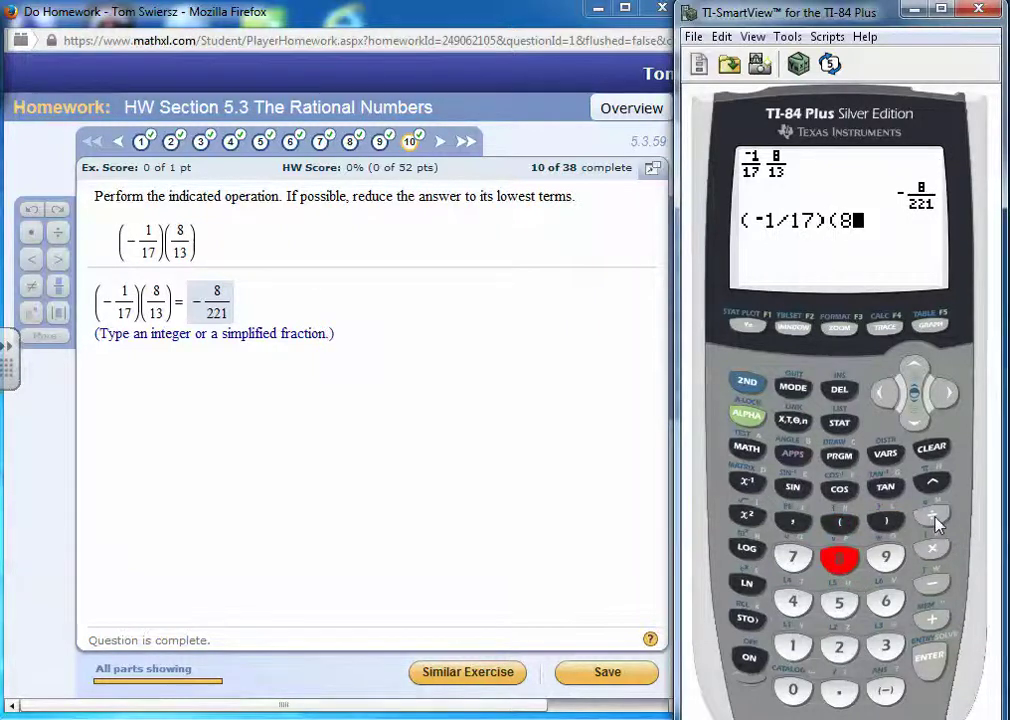
{"action": "left_click", "coordinate": [933, 518]}
{"action": "left_click", "coordinate": [792, 646]}
{"action": "left_click", "coordinate": [885, 646]}
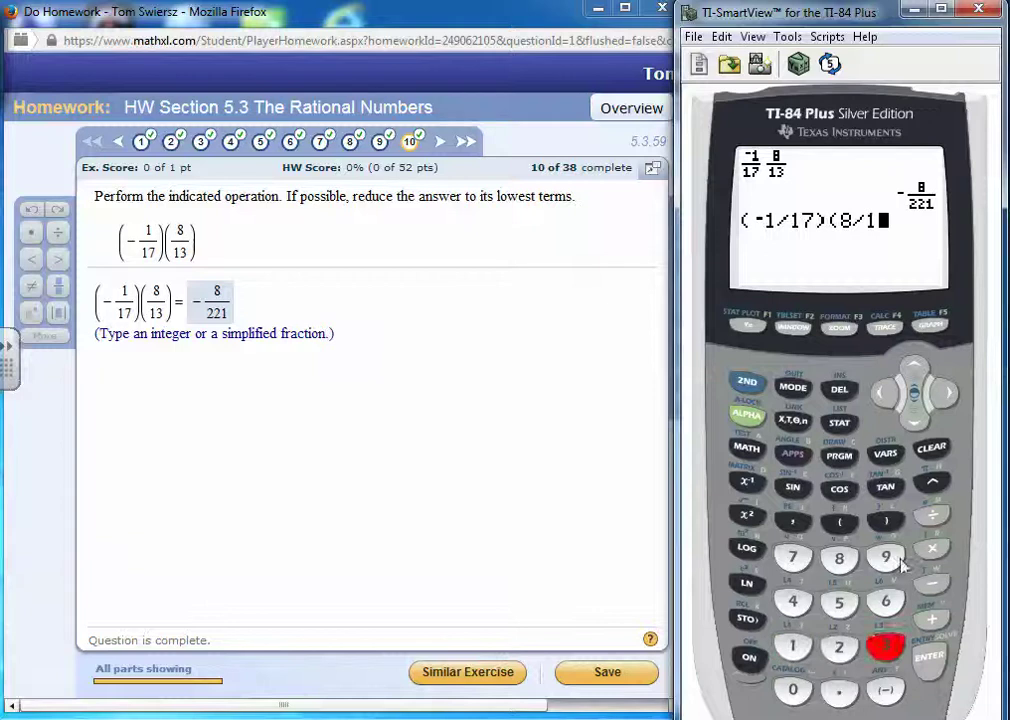
{"action": "left_click", "coordinate": [885, 521]}
{"action": "left_click", "coordinate": [936, 674]}
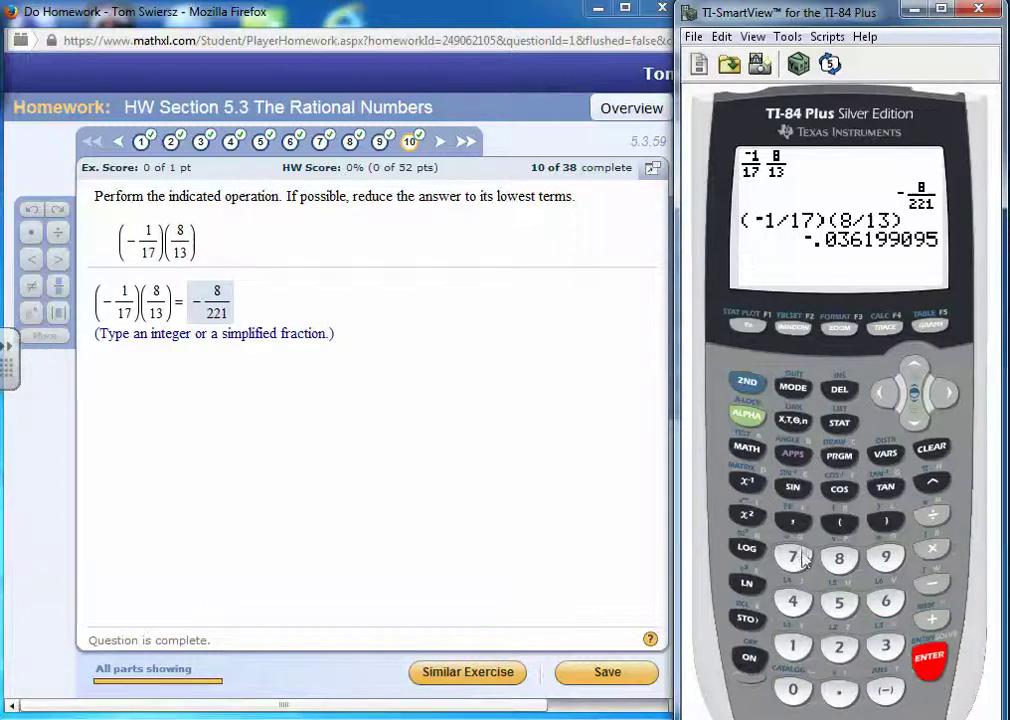
Convert the calculator's decimal answer to a fraction with the Frac command
{"action": "left_click", "coordinate": [746, 447]}
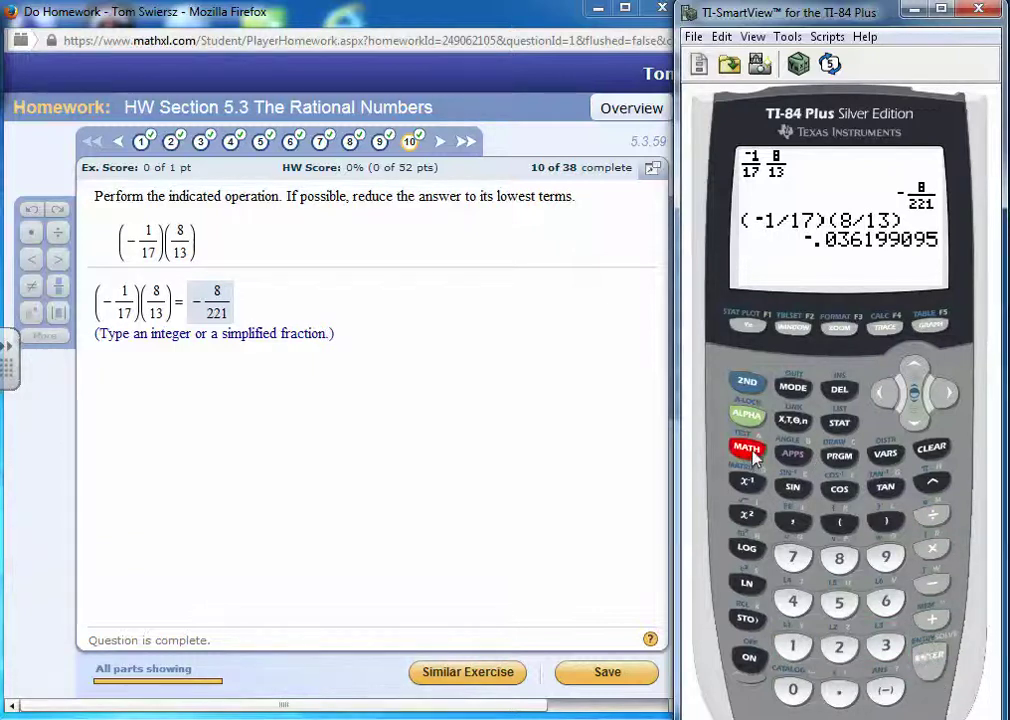
{"action": "left_click", "coordinate": [929, 658]}
{"action": "left_click", "coordinate": [929, 660]}
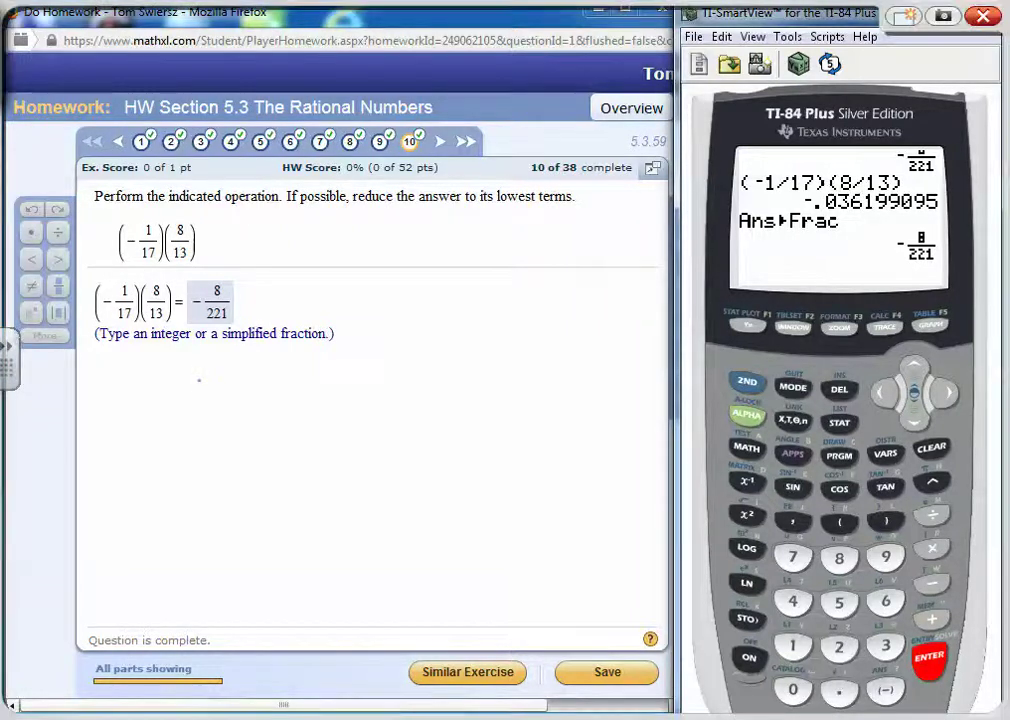
Handwrite the product (-1/17)(8/13) in ink in the blank area below question 10
{"action": "left_click_drag", "start_coordinate": [251, 382], "coordinate": [253, 413]}
{"action": "mouse_move", "coordinate": [235, 428]}
{"action": "left_mouse_down"}
{"action": "mouse_move", "coordinate": [270, 428]}
{"action": "mouse_move", "coordinate": [244, 470]}
{"action": "left_mouse_up"}
{"action": "mouse_move", "coordinate": [252, 453]}
{"action": "left_mouse_down"}
{"action": "mouse_move", "coordinate": [268, 450]}
{"action": "mouse_move", "coordinate": [264, 475]}
{"action": "left_mouse_up"}
{"action": "mouse_move", "coordinate": [269, 387]}
{"action": "left_mouse_down"}
{"action": "mouse_move", "coordinate": [302, 443]}
{"action": "mouse_move", "coordinate": [298, 482]}
{"action": "left_mouse_up"}
{"action": "left_click_drag", "start_coordinate": [327, 383], "coordinate": [328, 466]}
{"action": "left_click_drag", "start_coordinate": [362, 383], "coordinate": [360, 386]}
{"action": "mouse_move", "coordinate": [343, 437]}
{"action": "left_mouse_down"}
{"action": "mouse_move", "coordinate": [397, 437]}
{"action": "mouse_move", "coordinate": [354, 485]}
{"action": "mouse_move", "coordinate": [375, 487]}
{"action": "left_mouse_up"}
{"action": "mouse_move", "coordinate": [390, 378]}
{"action": "left_mouse_down"}
{"action": "mouse_move", "coordinate": [436, 470]}
{"action": "mouse_move", "coordinate": [432, 507]}
{"action": "left_mouse_up"}
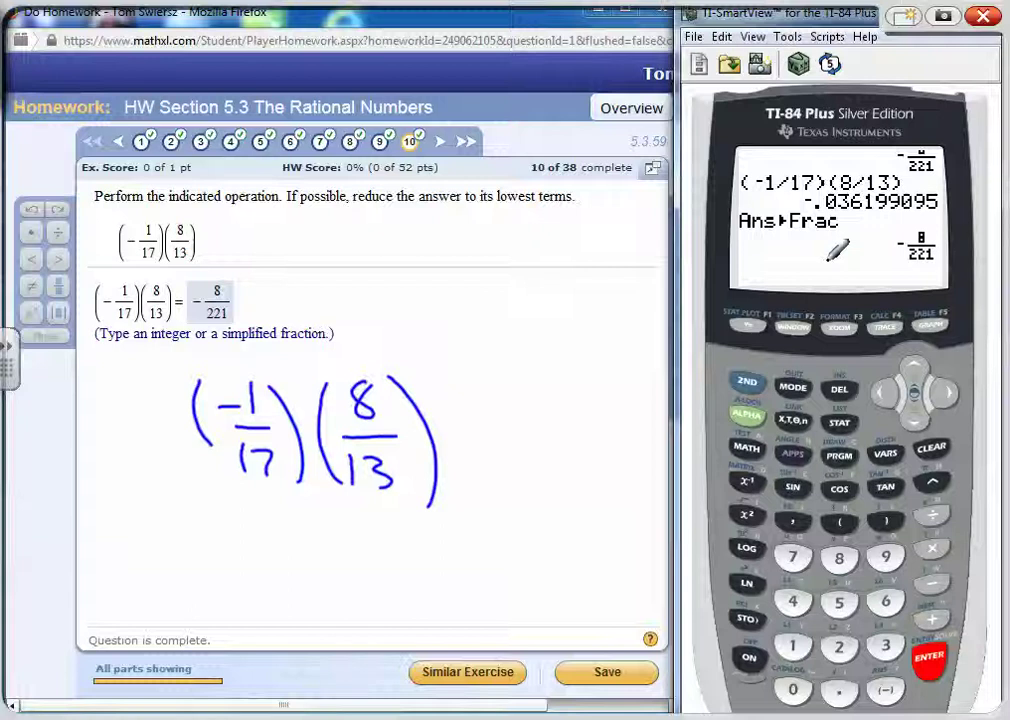
Work out the handwritten product by multiplying across, noting 17×13 below it and writing the result as -8/221
{"action": "left_click_drag", "start_coordinate": [264, 388], "coordinate": [333, 387]}
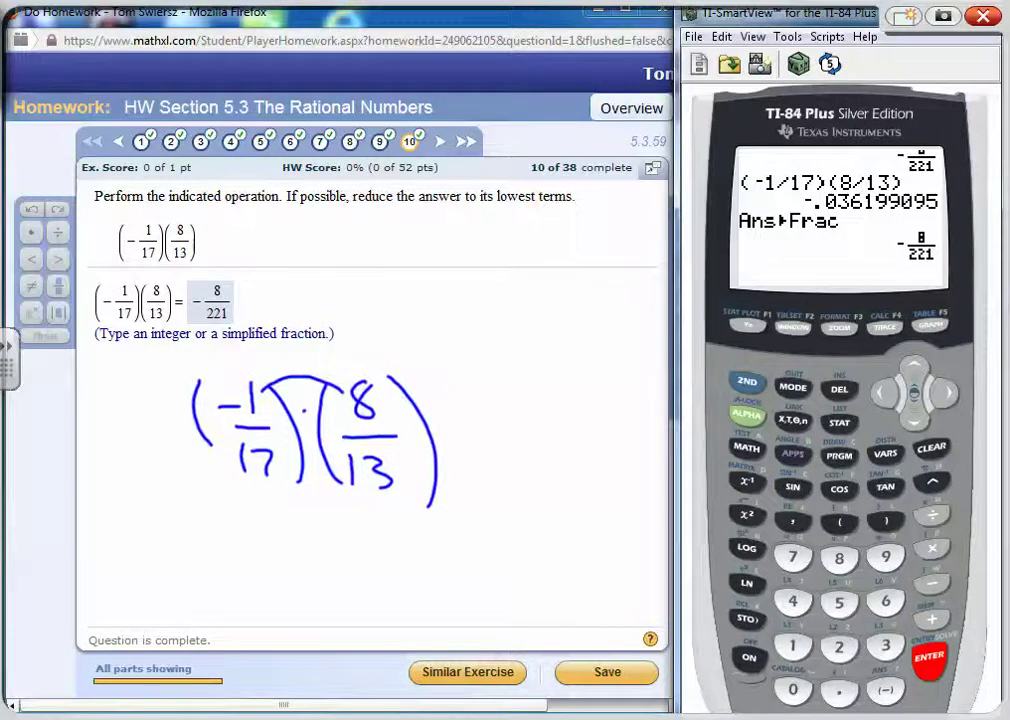
{"action": "left_click_drag", "start_coordinate": [509, 418], "coordinate": [526, 417]}
{"action": "left_click_drag", "start_coordinate": [556, 408], "coordinate": [543, 414]}
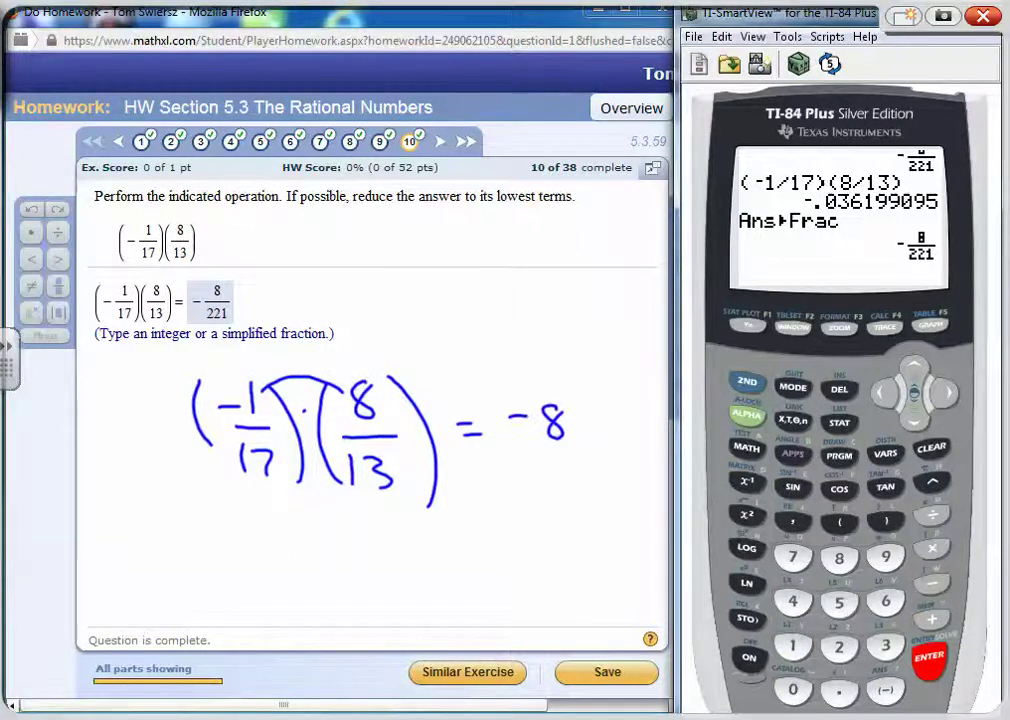
{"action": "left_click_drag", "start_coordinate": [507, 455], "coordinate": [567, 452]}
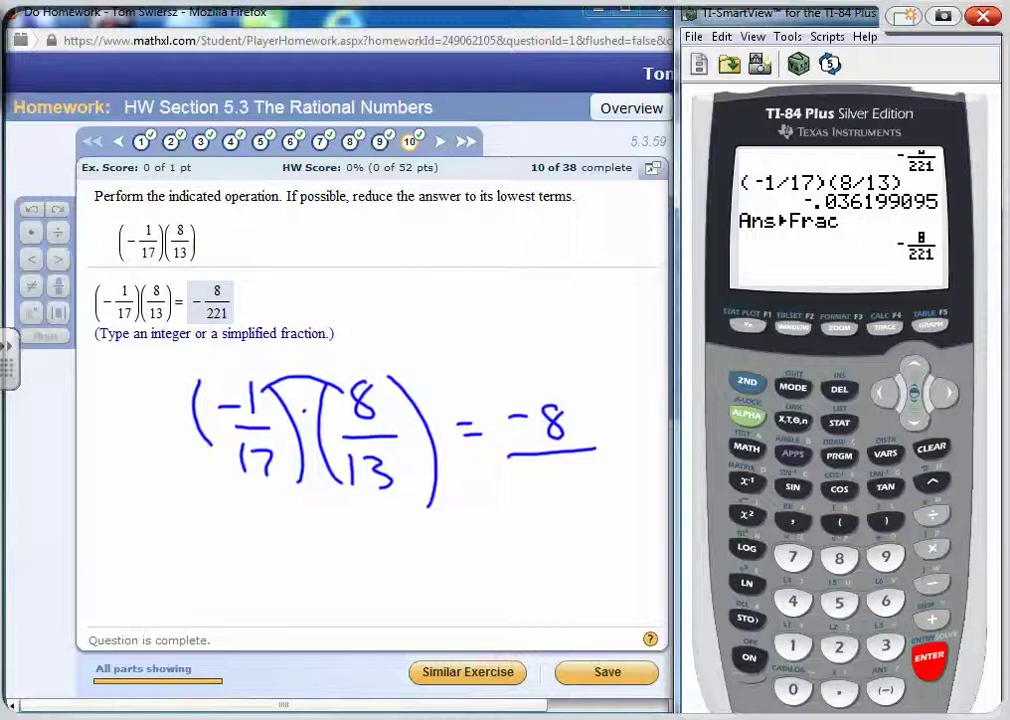
{"action": "left_click_drag", "start_coordinate": [331, 547], "coordinate": [337, 570]}
{"action": "mouse_move", "coordinate": [368, 555]}
{"action": "left_mouse_down"}
{"action": "mouse_move", "coordinate": [385, 575]}
{"action": "mouse_move", "coordinate": [414, 582]}
{"action": "left_mouse_up"}
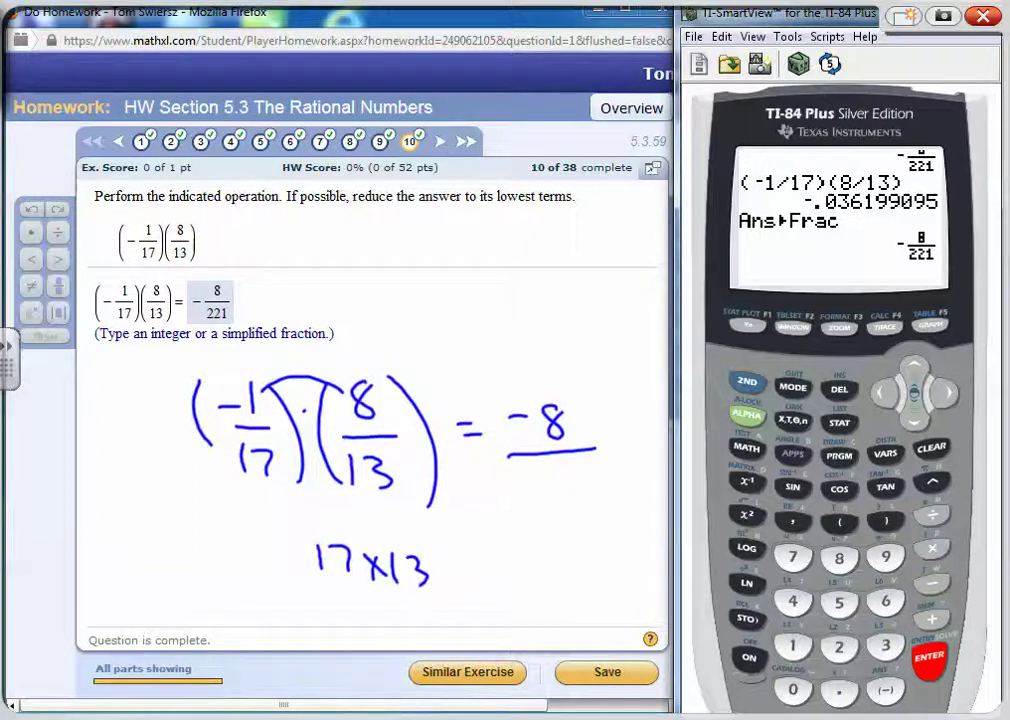
{"action": "mouse_move", "coordinate": [530, 490]}
{"action": "left_mouse_down"}
{"action": "mouse_move", "coordinate": [549, 510]}
{"action": "mouse_move", "coordinate": [594, 518]}
{"action": "left_mouse_up"}
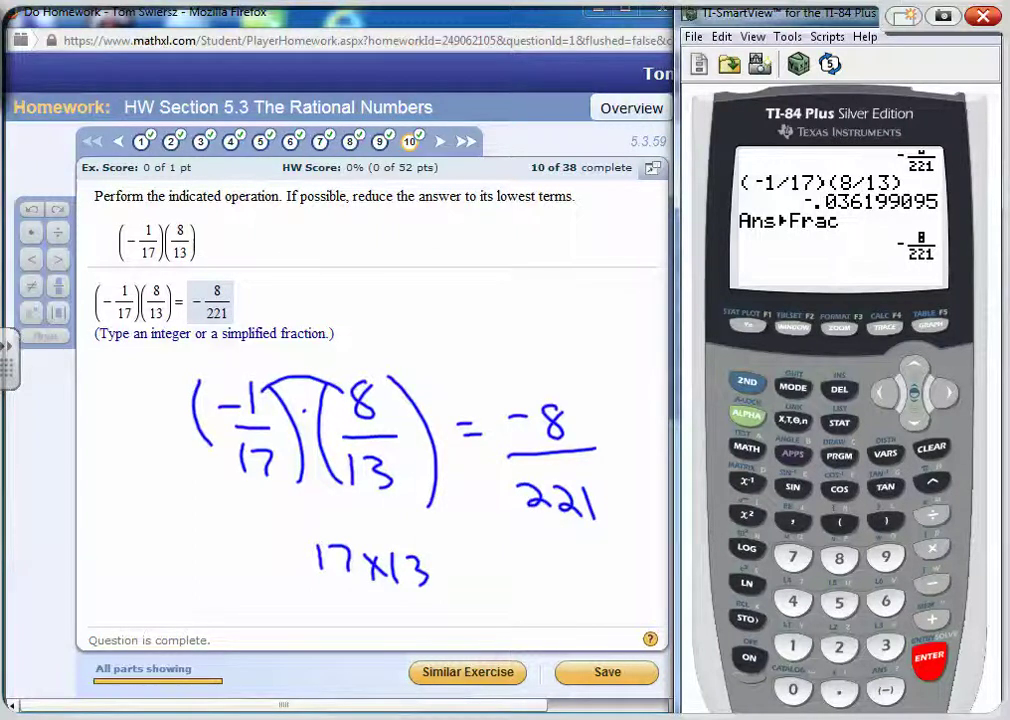
Close the ink layer and open question 11
{"action": "right_click", "coordinate": [420, 300]}
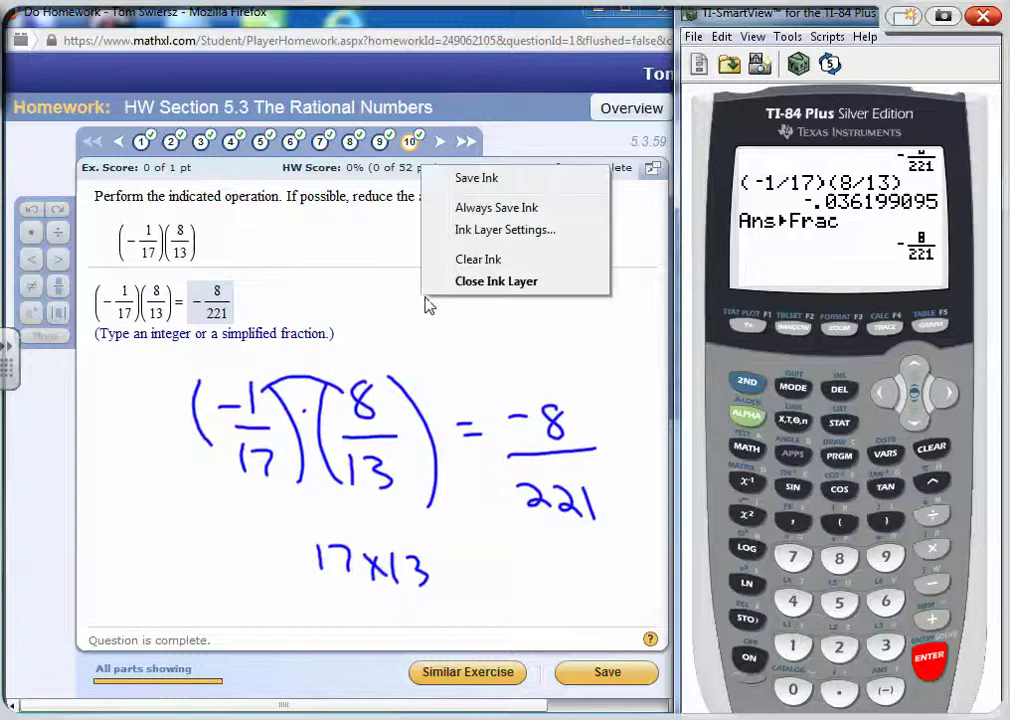
{"action": "left_click", "coordinate": [491, 289]}
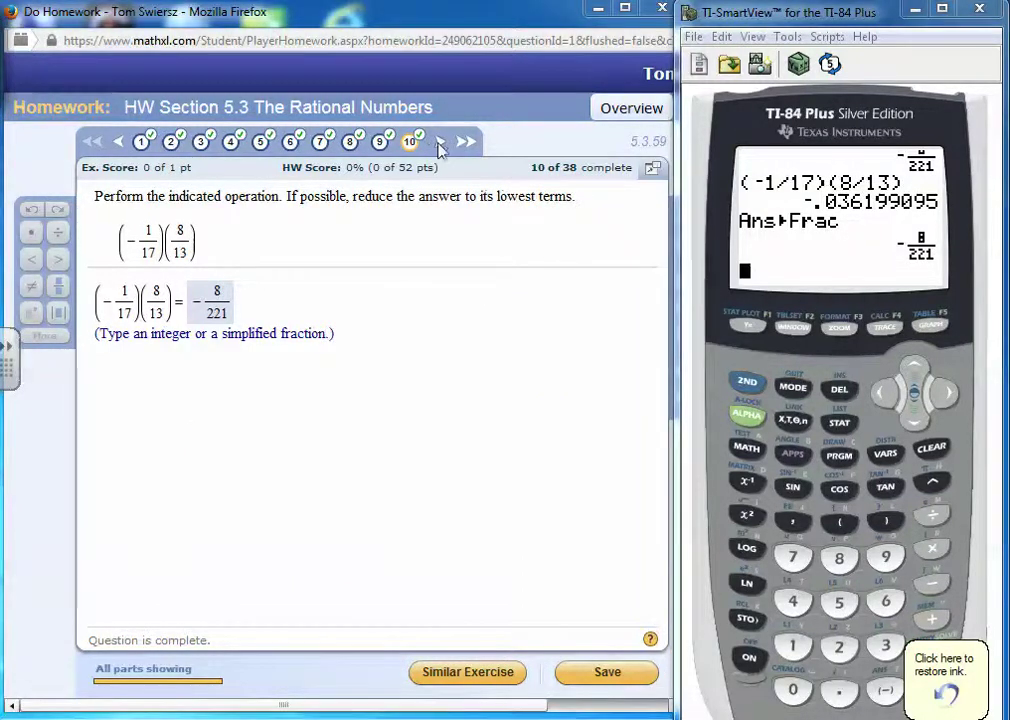
{"action": "left_click", "coordinate": [437, 146]}
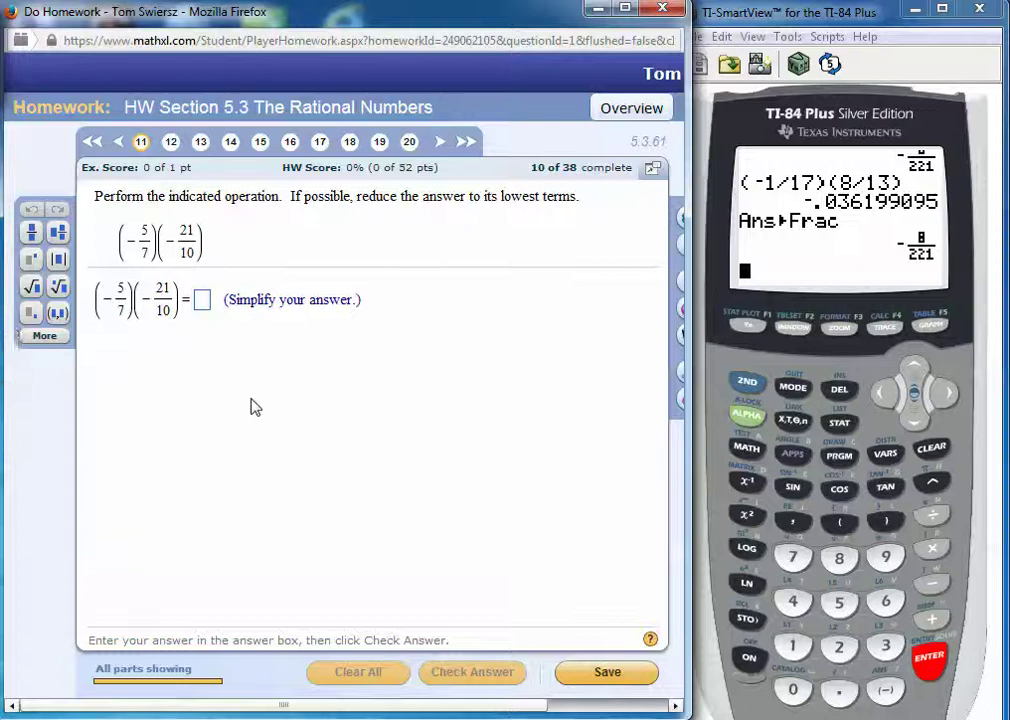
Handwrite the product (-5/7)(-21/10) in ink in the blank area below question 11
{"action": "left_click_drag", "start_coordinate": [210, 355], "coordinate": [221, 434]}
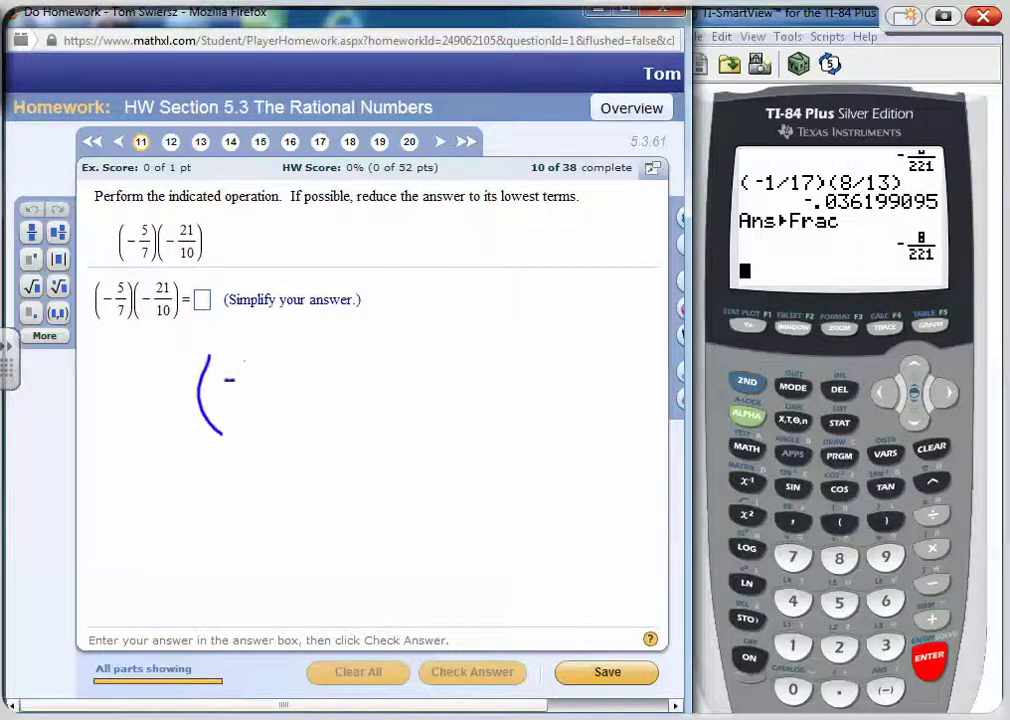
{"action": "mouse_move", "coordinate": [262, 378]}
{"action": "left_mouse_down"}
{"action": "mouse_move", "coordinate": [249, 393]}
{"action": "mouse_move", "coordinate": [288, 409]}
{"action": "left_mouse_up"}
{"action": "mouse_move", "coordinate": [256, 424]}
{"action": "left_mouse_down"}
{"action": "mouse_move", "coordinate": [285, 424]}
{"action": "mouse_move", "coordinate": [268, 452]}
{"action": "left_mouse_up"}
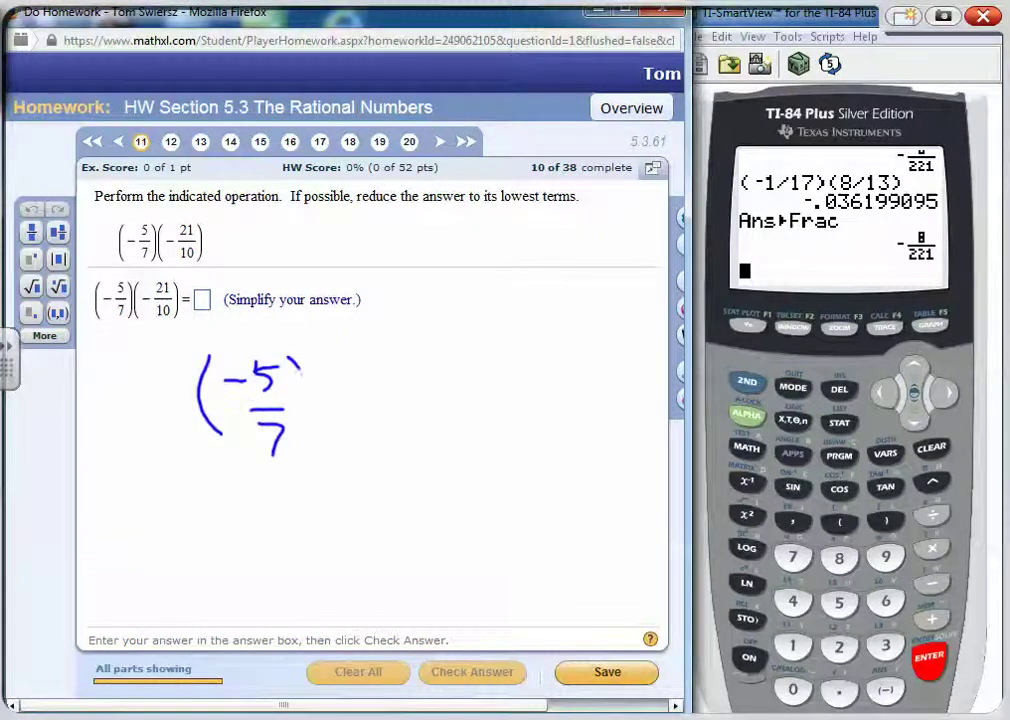
{"action": "left_click_drag", "start_coordinate": [290, 355], "coordinate": [315, 450]}
{"action": "left_click_drag", "start_coordinate": [343, 353], "coordinate": [365, 455]}
{"action": "mouse_move", "coordinate": [353, 398]}
{"action": "left_mouse_down"}
{"action": "mouse_move", "coordinate": [410, 390]}
{"action": "mouse_move", "coordinate": [416, 412]}
{"action": "left_mouse_up"}
{"action": "mouse_move", "coordinate": [433, 372]}
{"action": "left_mouse_down"}
{"action": "mouse_move", "coordinate": [436, 397]}
{"action": "mouse_move", "coordinate": [455, 412]}
{"action": "left_mouse_up"}
{"action": "mouse_move", "coordinate": [420, 422]}
{"action": "left_mouse_down"}
{"action": "mouse_move", "coordinate": [418, 458]}
{"action": "mouse_move", "coordinate": [438, 433]}
{"action": "left_mouse_up"}
{"action": "left_click_drag", "start_coordinate": [452, 345], "coordinate": [487, 478]}
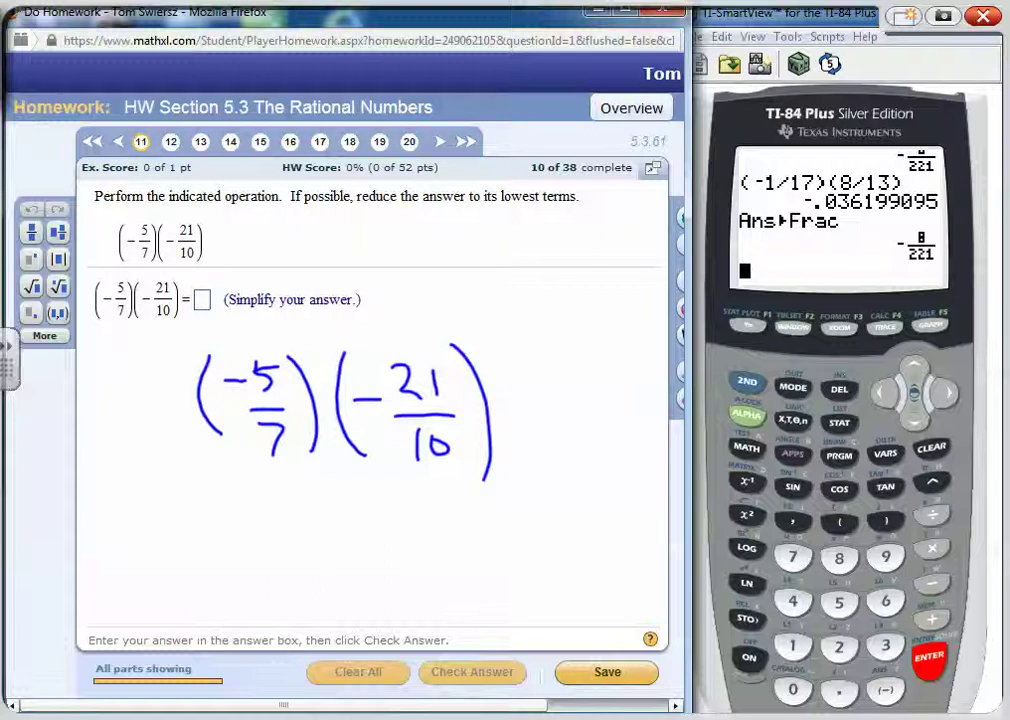
Cross-cancel 5 with 10 to 1 and 2, and 7 with 21 to 1 and 3, and write the product as 3/2
{"action": "left_click_drag", "start_coordinate": [260, 381], "coordinate": [290, 402]}
{"action": "mouse_move", "coordinate": [412, 434]}
{"action": "left_mouse_down"}
{"action": "mouse_move", "coordinate": [458, 461]}
{"action": "mouse_move", "coordinate": [456, 513]}
{"action": "left_mouse_up"}
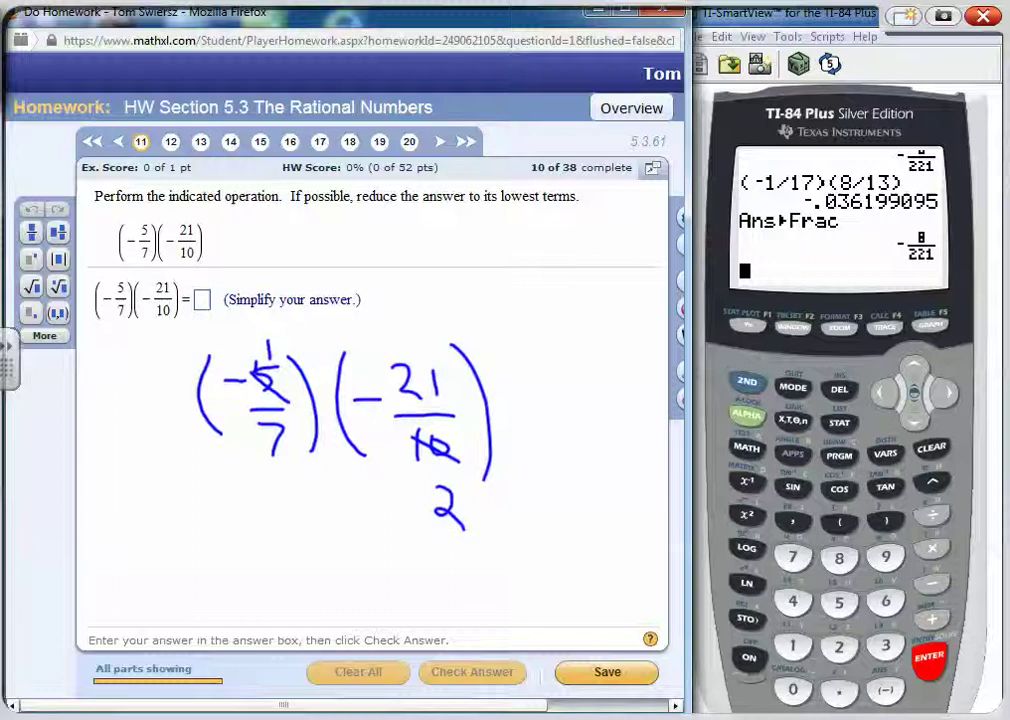
{"action": "mouse_move", "coordinate": [260, 426]}
{"action": "left_mouse_down"}
{"action": "mouse_move", "coordinate": [292, 450]}
{"action": "mouse_move", "coordinate": [292, 526]}
{"action": "left_mouse_up"}
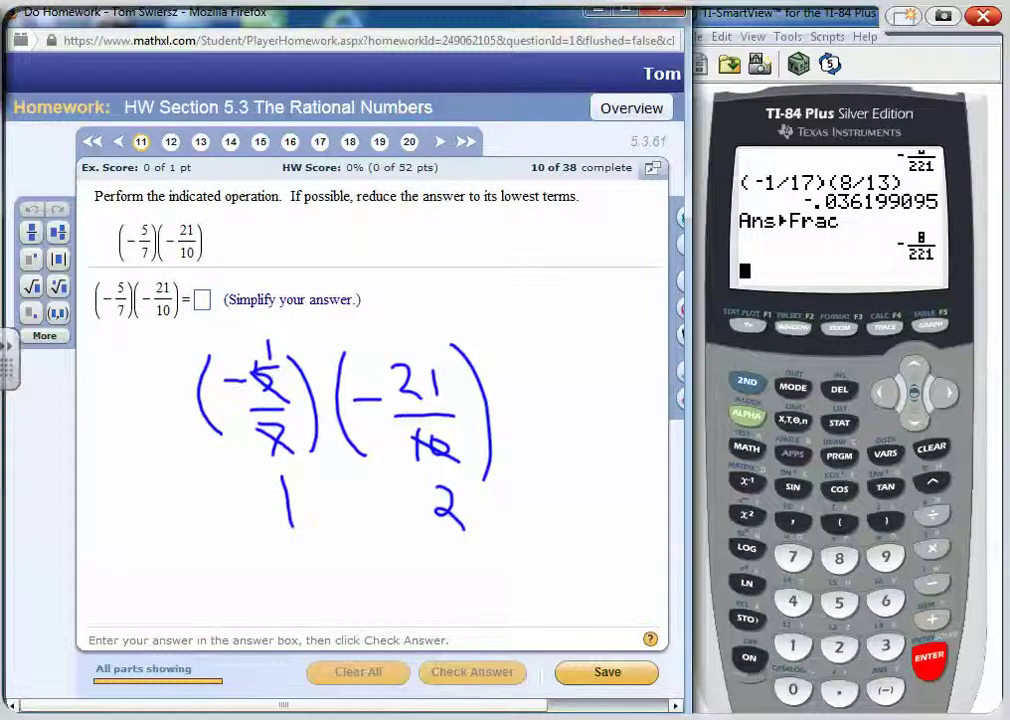
{"action": "left_click_drag", "start_coordinate": [392, 366], "coordinate": [424, 392]}
{"action": "left_click_drag", "start_coordinate": [408, 328], "coordinate": [412, 348]}
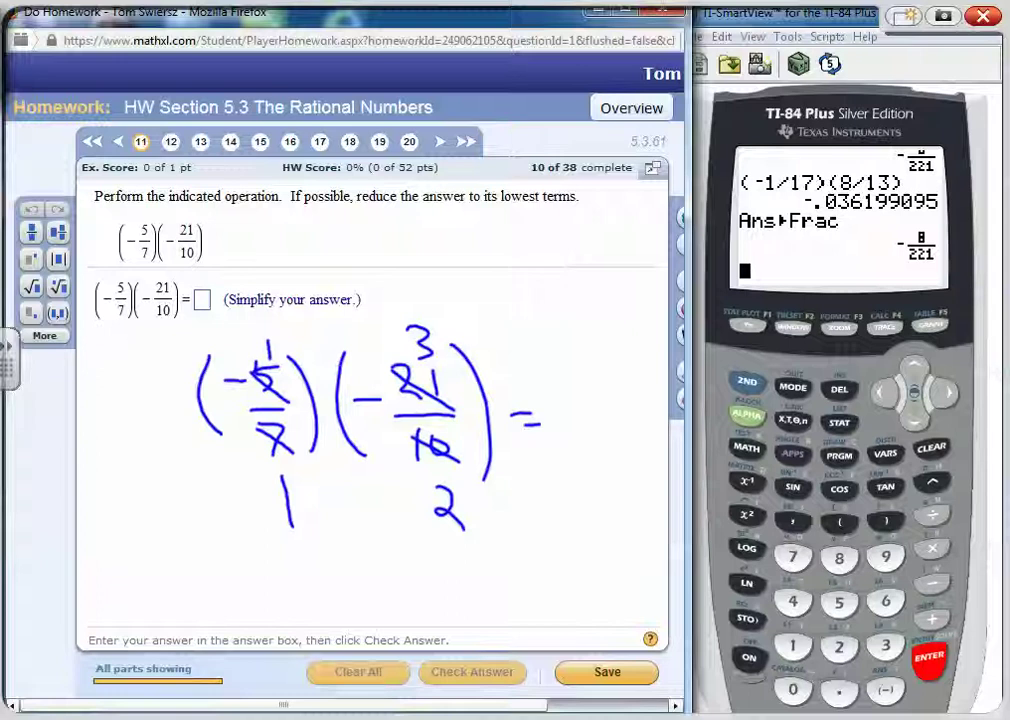
{"action": "mouse_move", "coordinate": [586, 385]}
{"action": "left_mouse_down"}
{"action": "mouse_move", "coordinate": [604, 387]}
{"action": "mouse_move", "coordinate": [598, 424]}
{"action": "mouse_move", "coordinate": [641, 431]}
{"action": "left_mouse_up"}
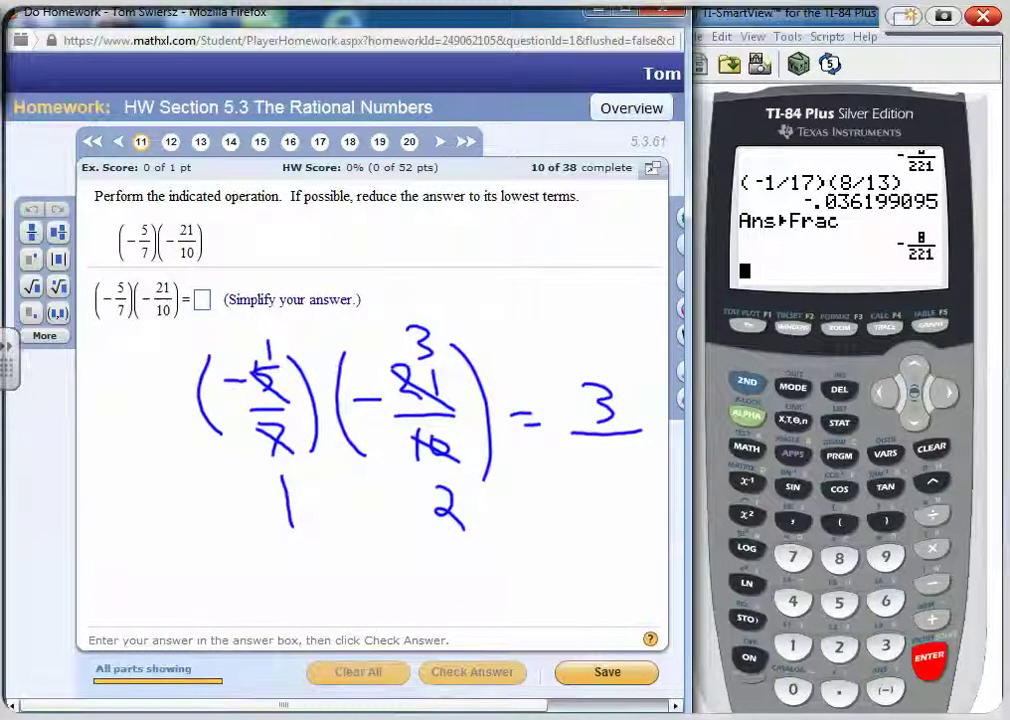
{"action": "left_click_drag", "start_coordinate": [606, 462], "coordinate": [636, 488]}
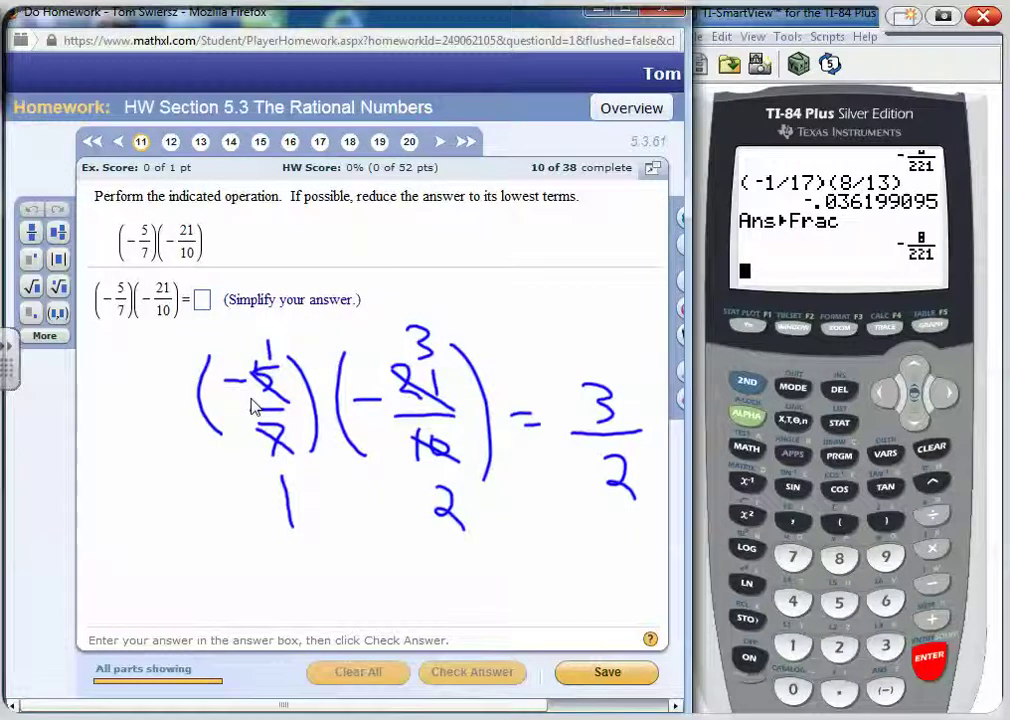
Close the ink layer without saving and submit 3/2 as the answer to question 11
{"action": "right_click", "coordinate": [930, 460]}
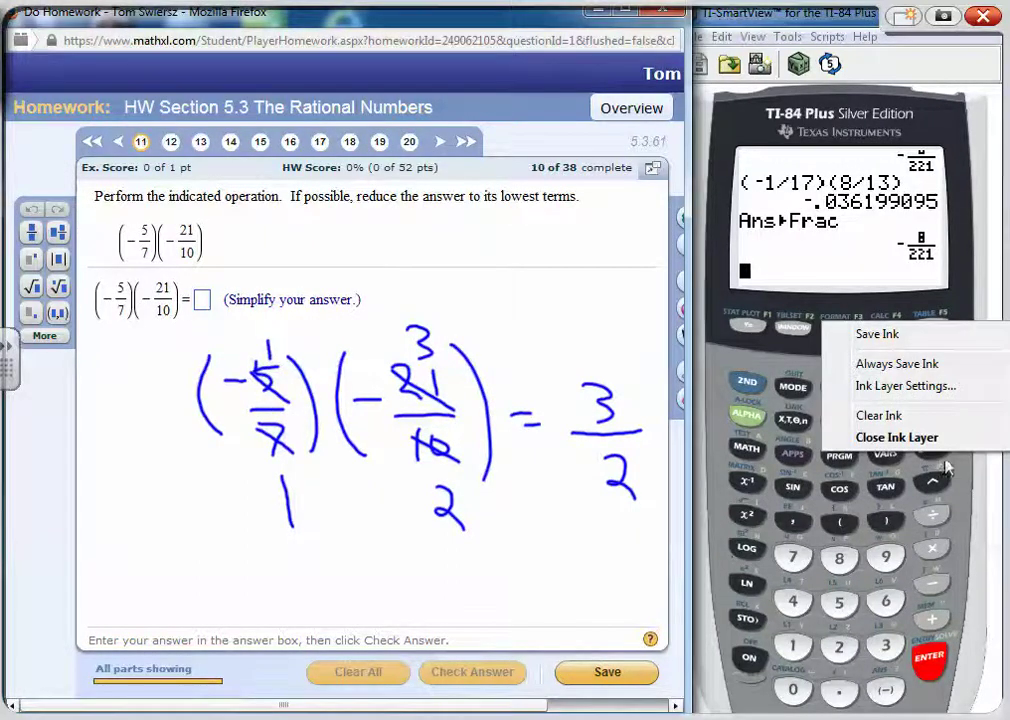
{"action": "left_click", "coordinate": [897, 437]}
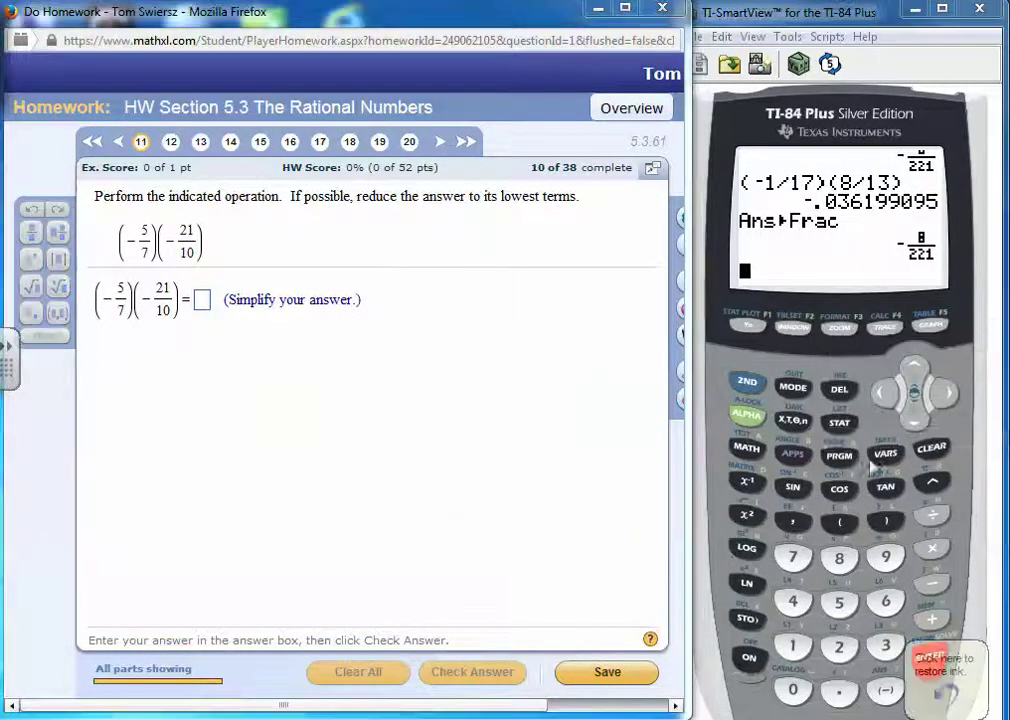
{"action": "left_click", "coordinate": [202, 299]}
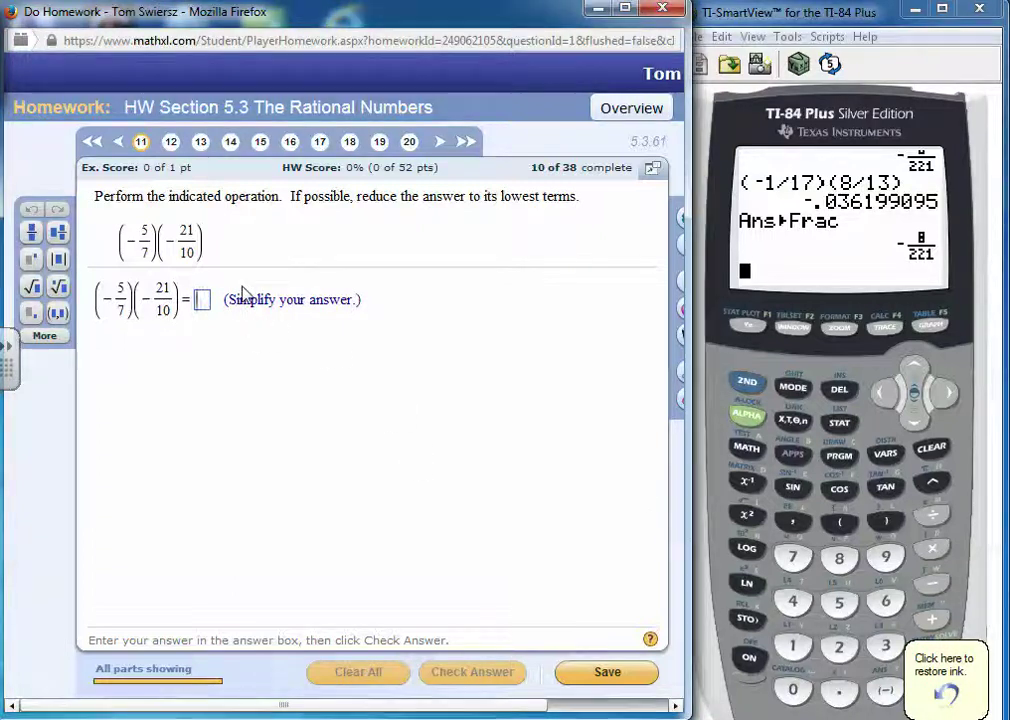
{"action": "type", "text": "3/2"}
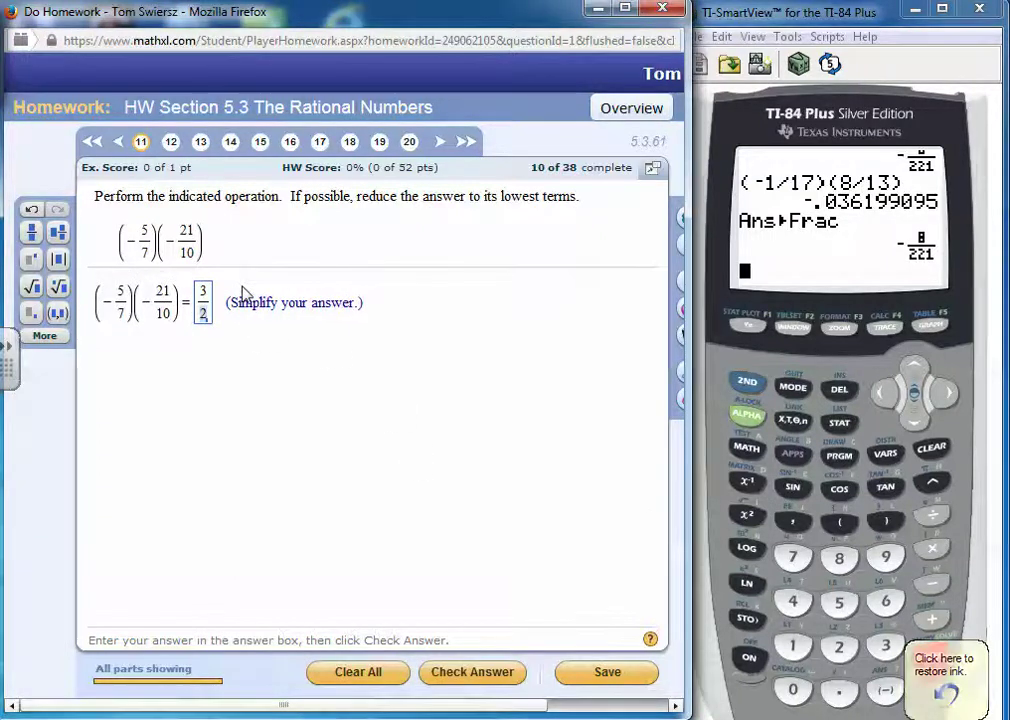
{"action": "key", "text": "Return"}
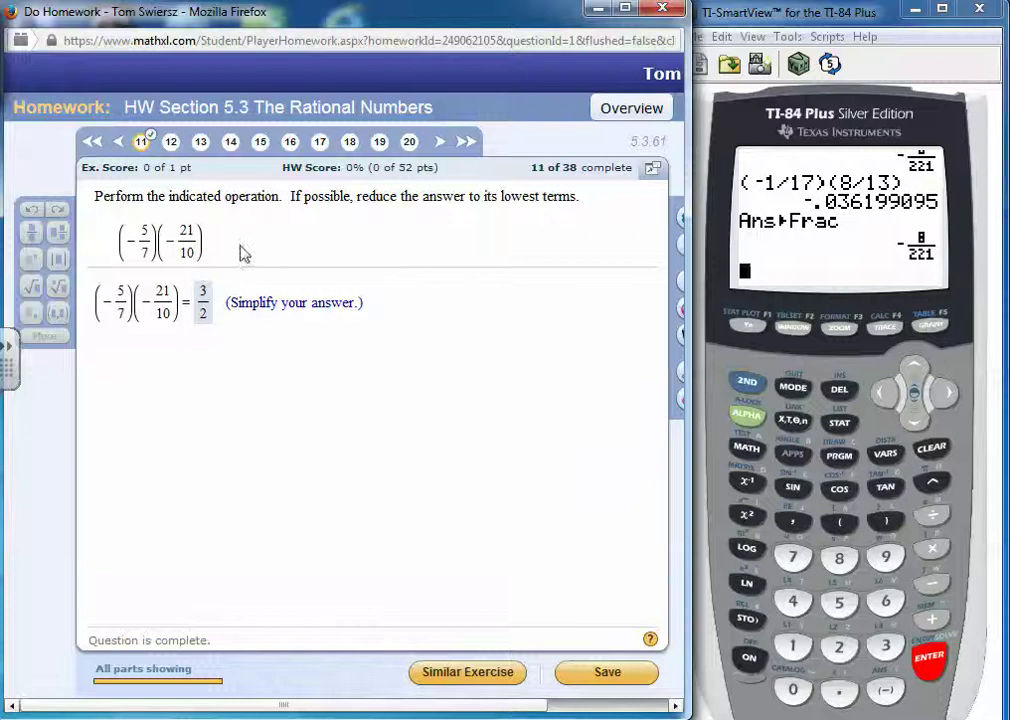
Clear the calculator's home screen and enter the first factor (-5/7) in parentheses
{"action": "left_click", "coordinate": [929, 449]}
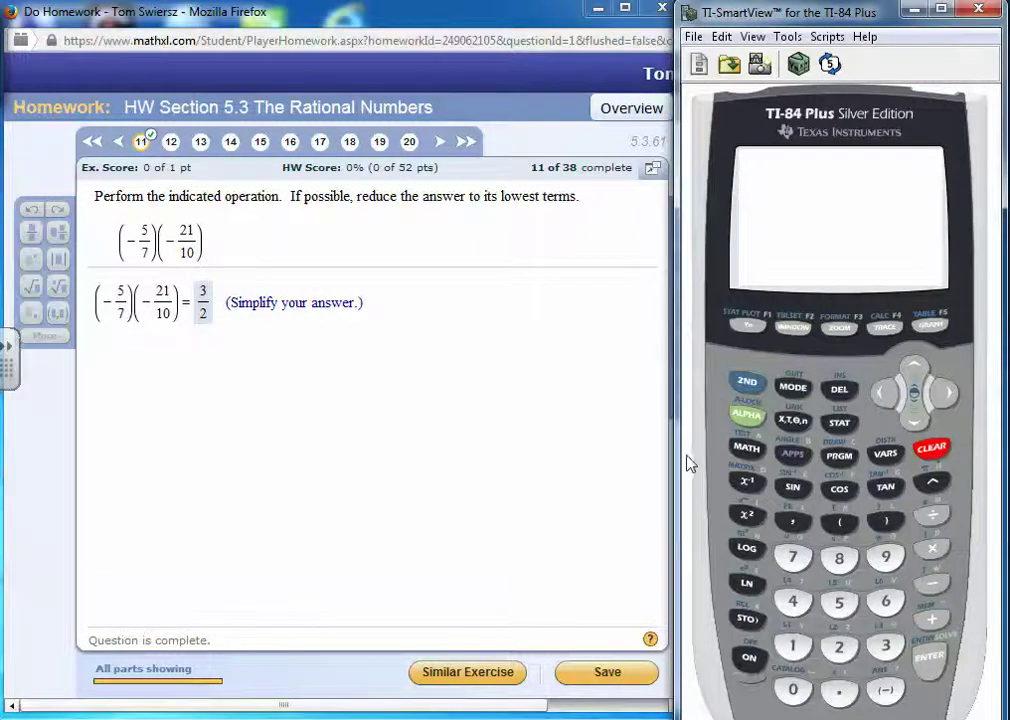
{"action": "left_click", "coordinate": [839, 523]}
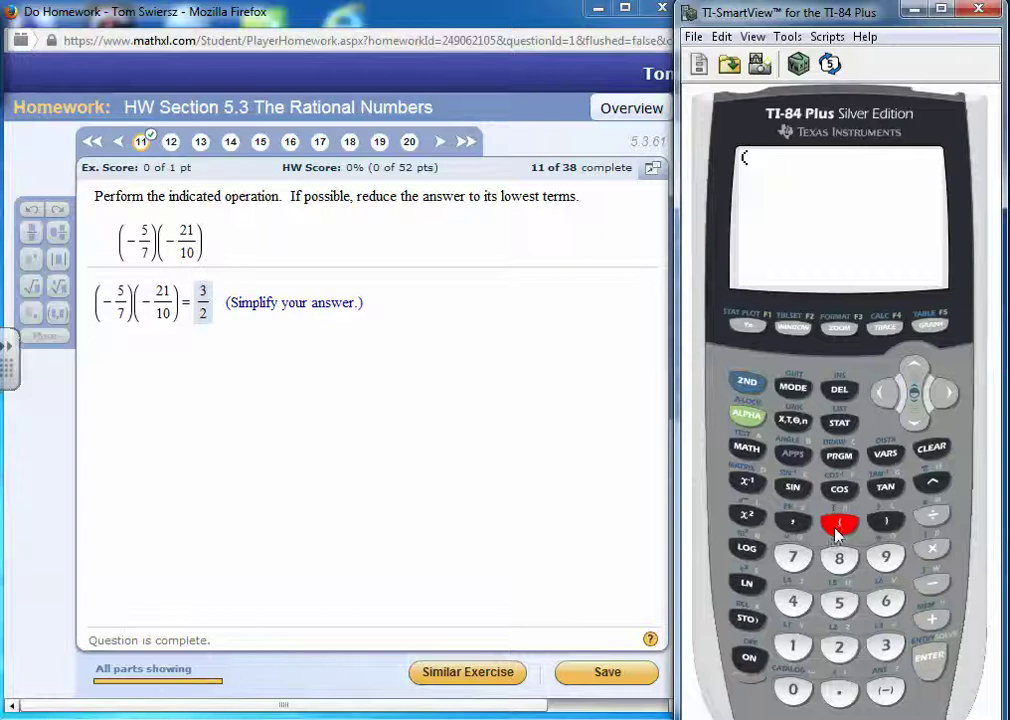
{"action": "left_click", "coordinate": [885, 690]}
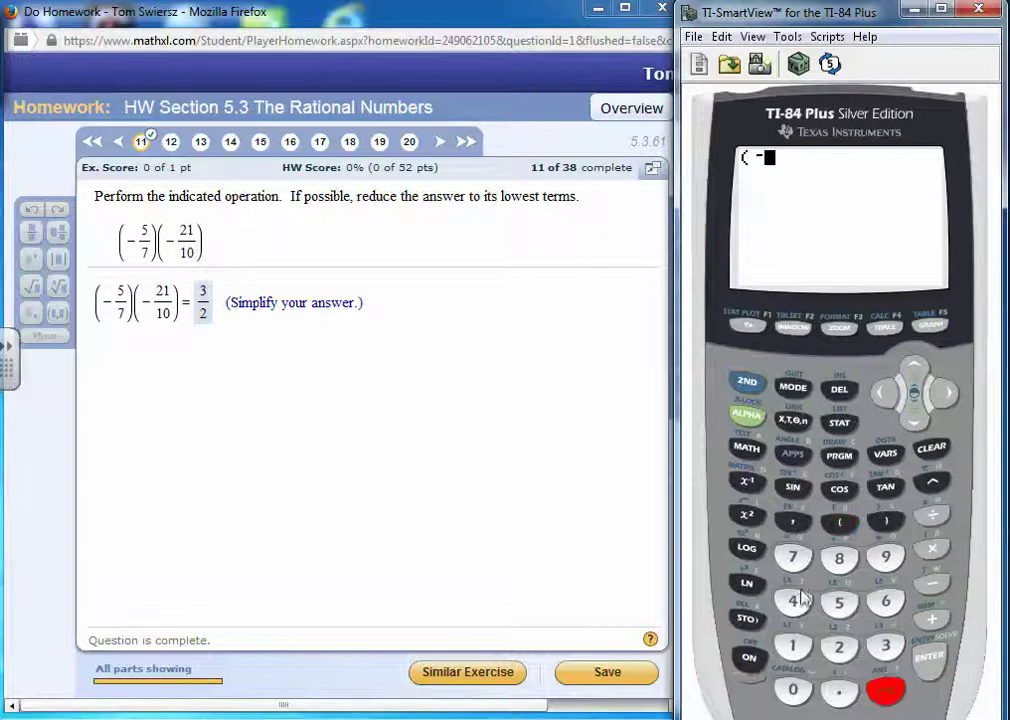
{"action": "left_click", "coordinate": [840, 605]}
{"action": "left_click", "coordinate": [931, 515]}
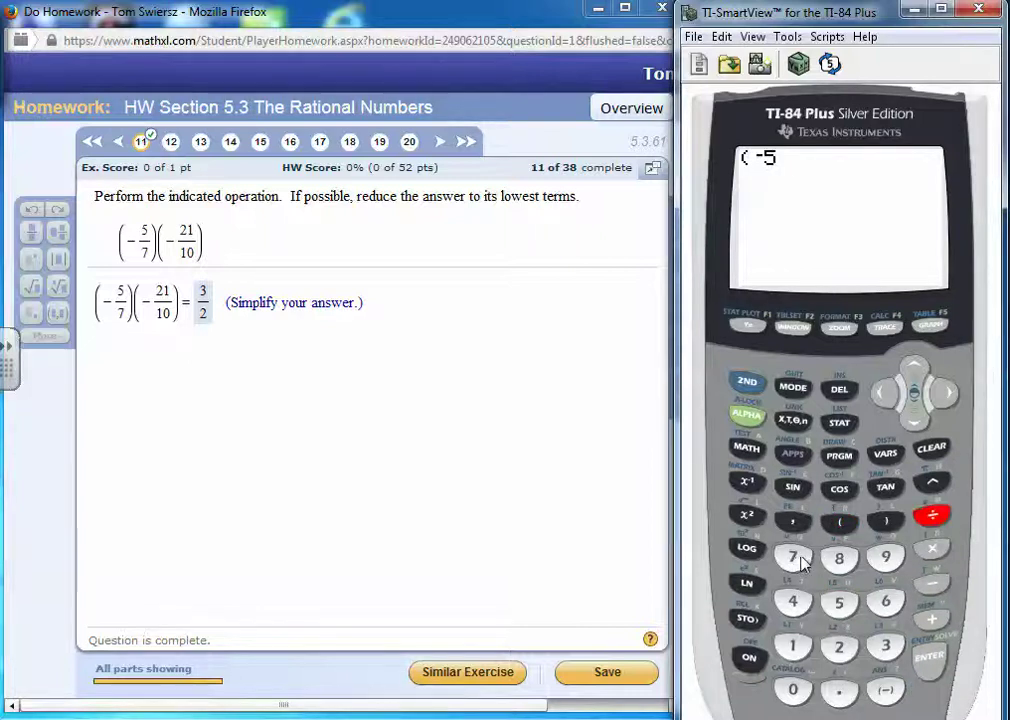
{"action": "left_click", "coordinate": [795, 558]}
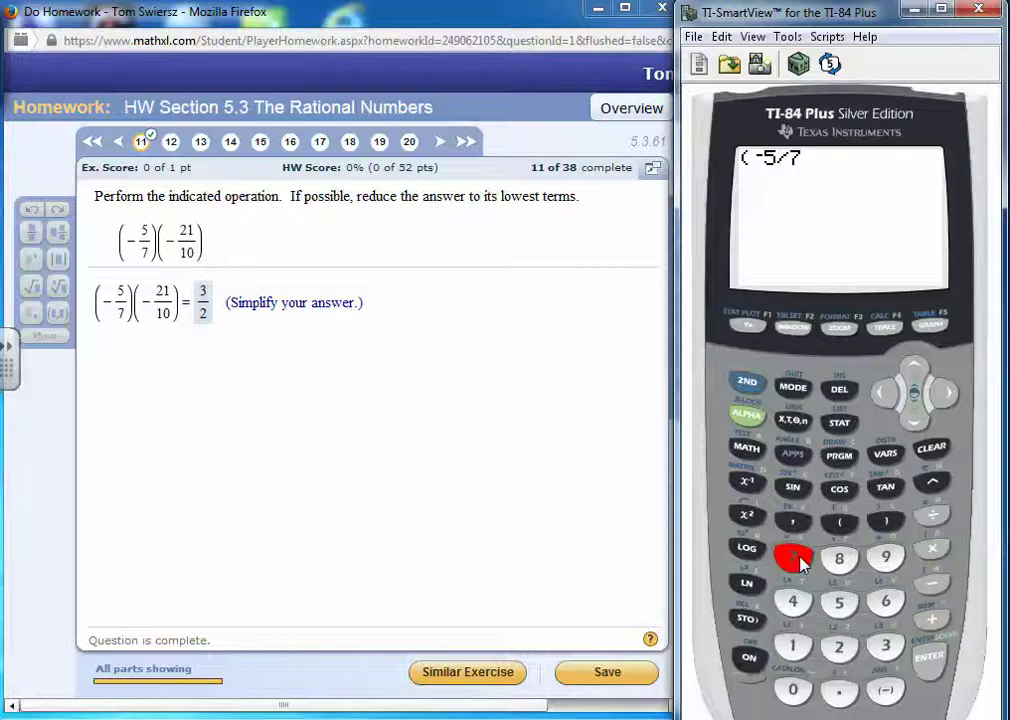
{"action": "left_click", "coordinate": [884, 522]}
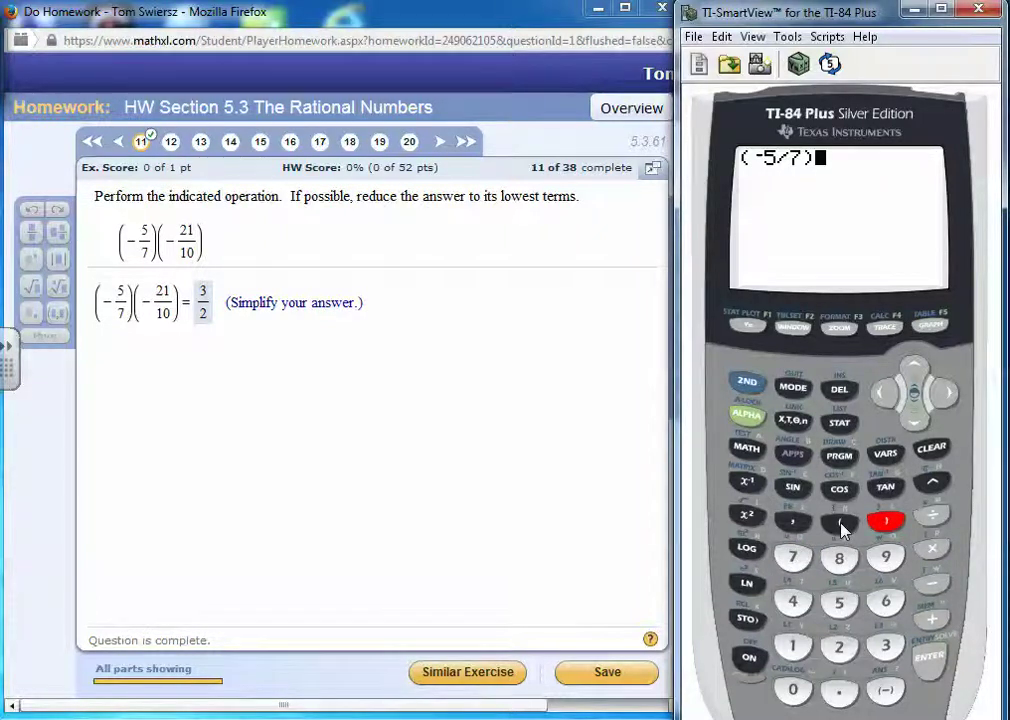
Add the second factor (-21/10) in parentheses to the calculator expression and evaluate the product
{"action": "left_click", "coordinate": [841, 523]}
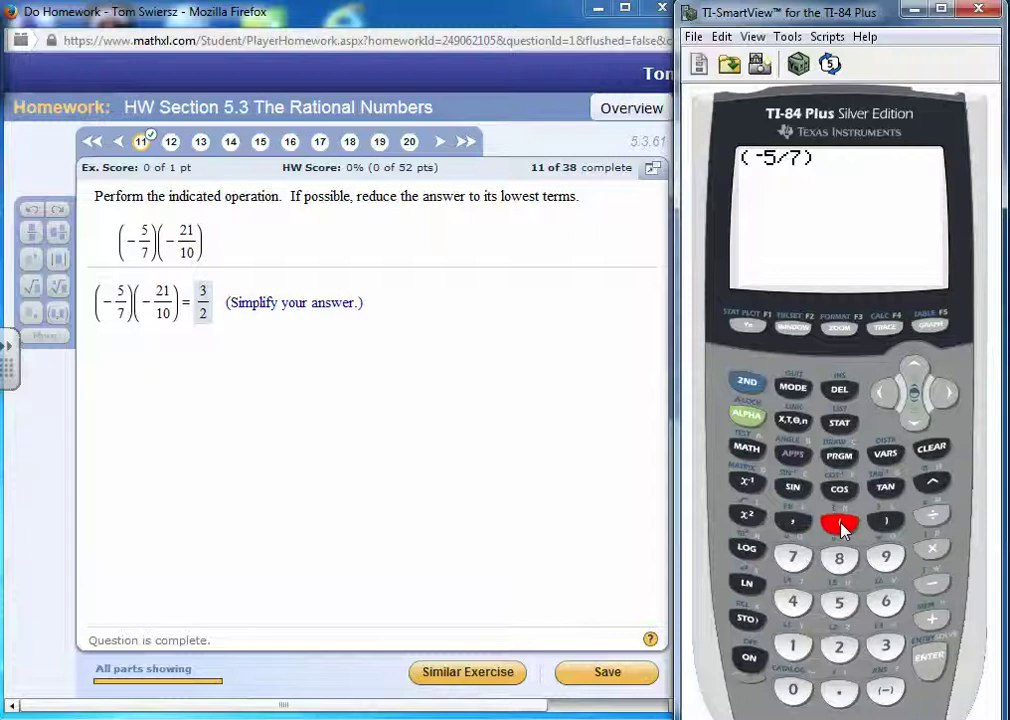
{"action": "left_click", "coordinate": [885, 690]}
{"action": "left_click", "coordinate": [838, 647]}
{"action": "left_click", "coordinate": [803, 648]}
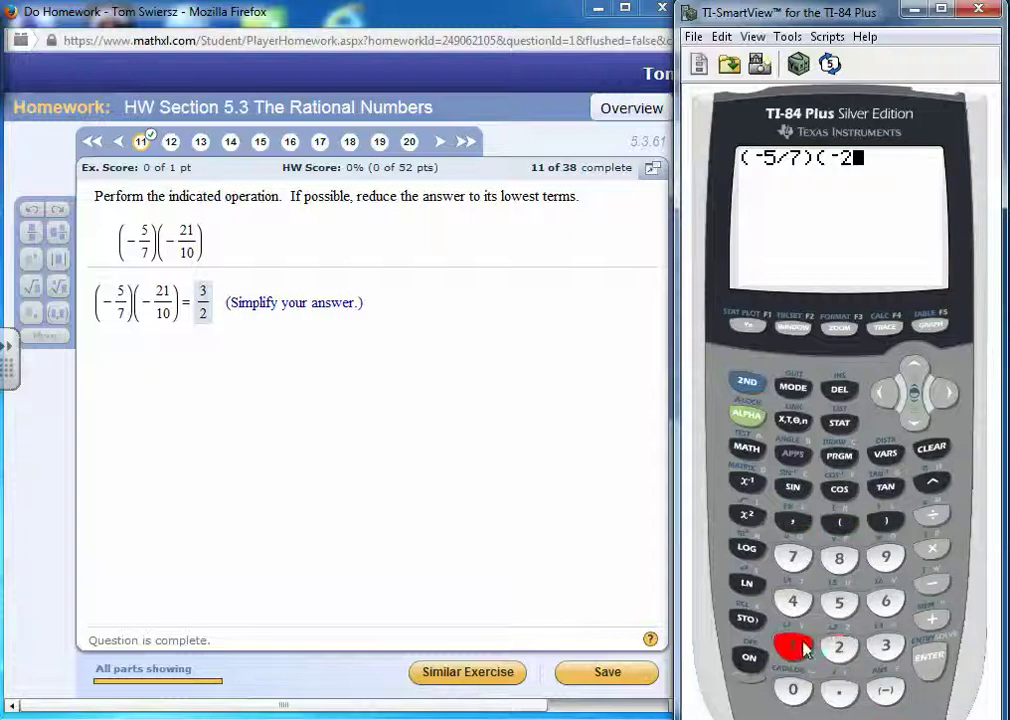
{"action": "key", "text": "slash"}
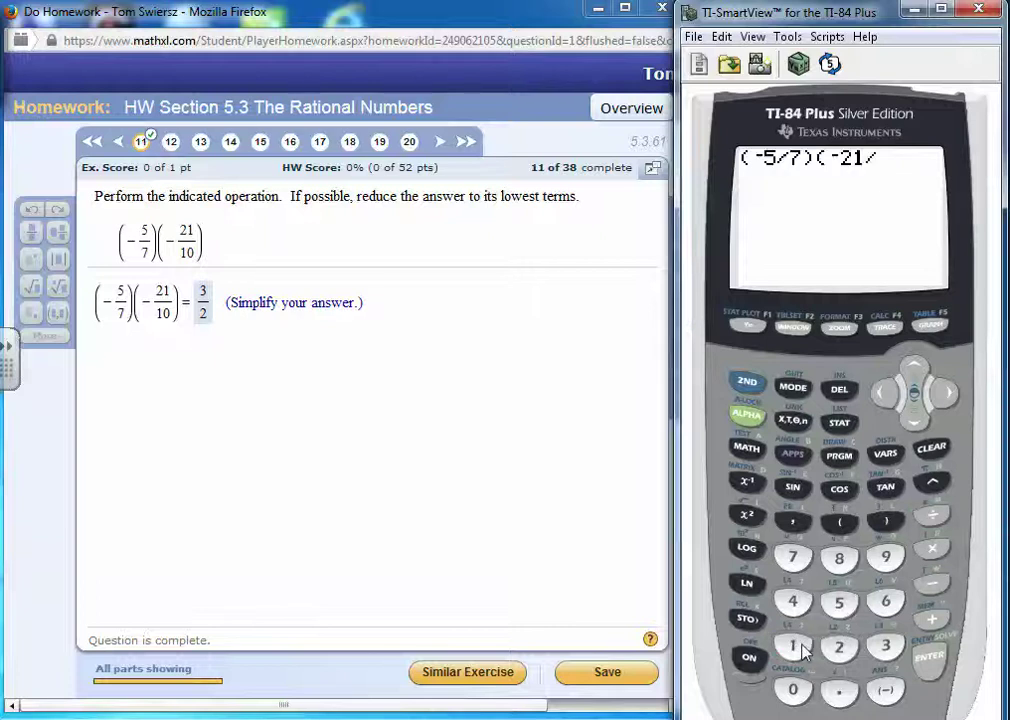
{"action": "left_click", "coordinate": [793, 647]}
{"action": "left_click", "coordinate": [793, 690]}
{"action": "left_click", "coordinate": [886, 522]}
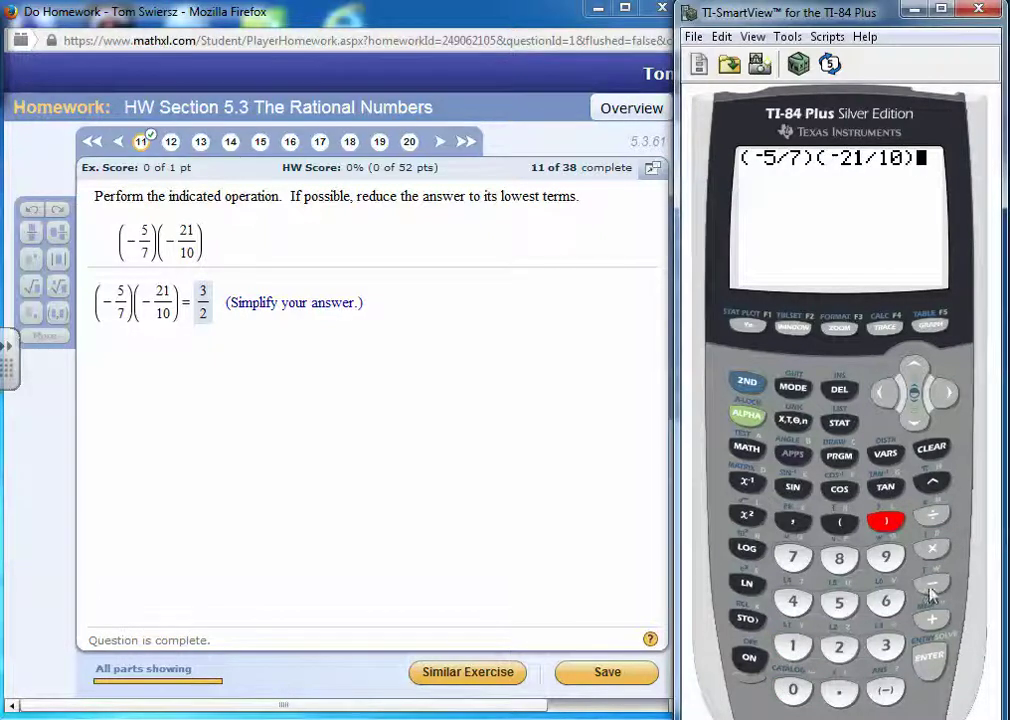
{"action": "left_click", "coordinate": [929, 668]}
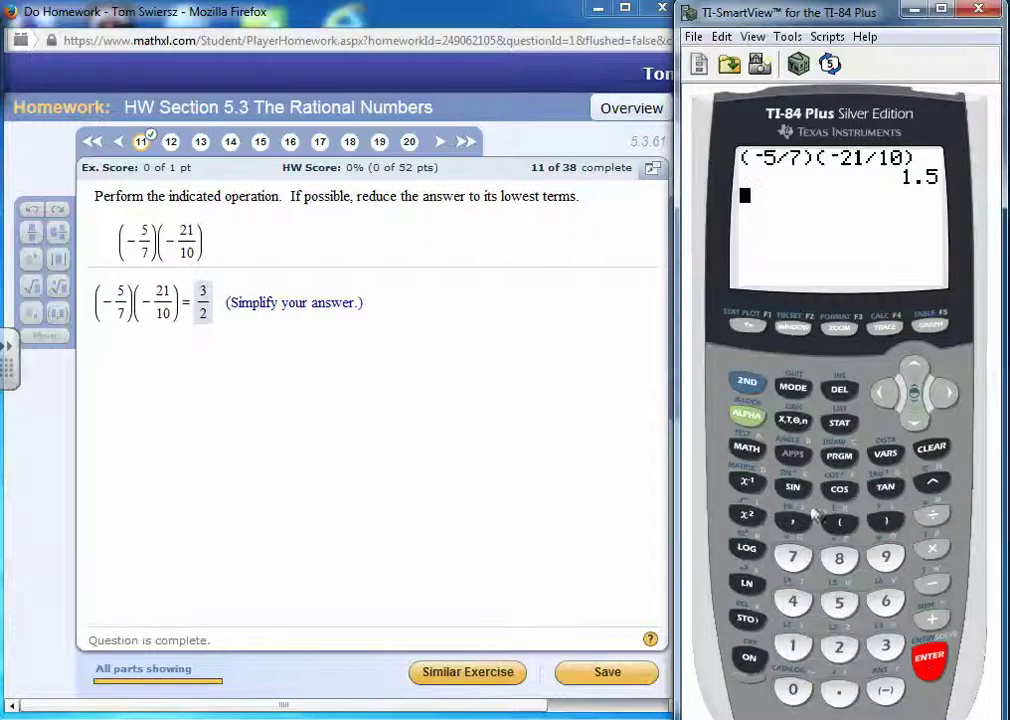
Convert the calculated product to a fraction with Ans►Frac
{"action": "left_click", "coordinate": [749, 449]}
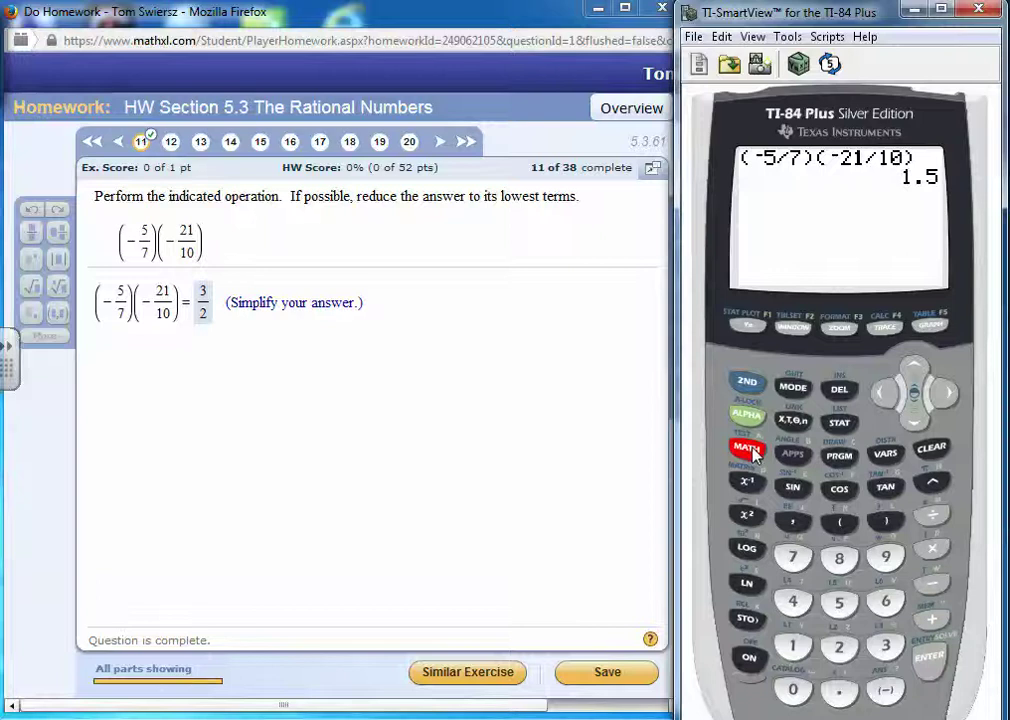
{"action": "left_click", "coordinate": [930, 658]}
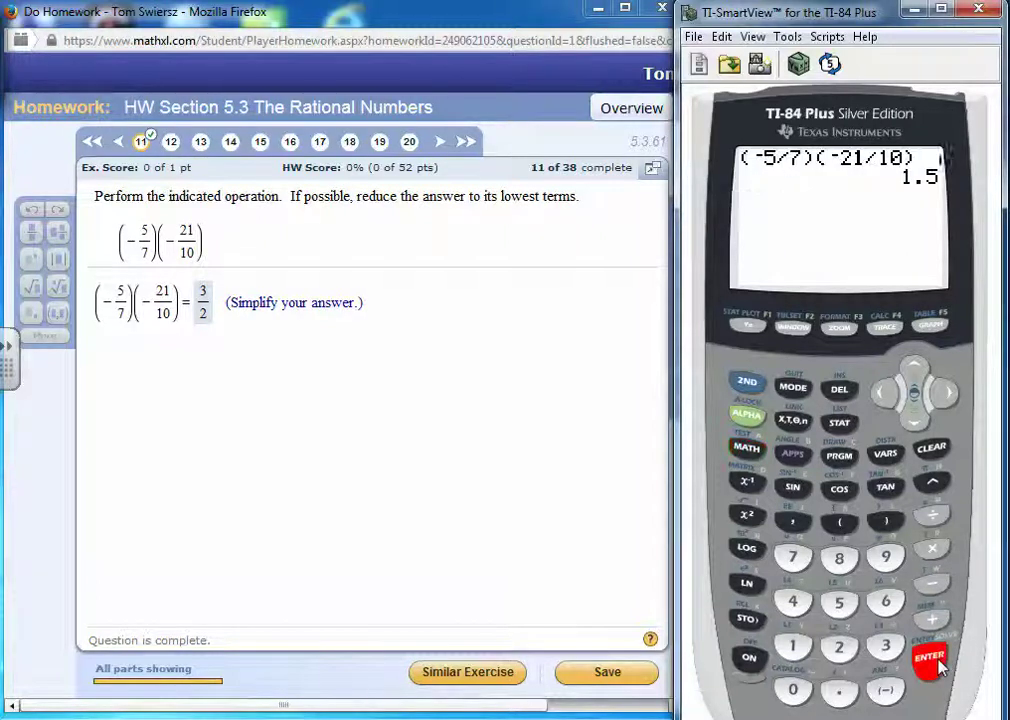
{"action": "left_click", "coordinate": [935, 662]}
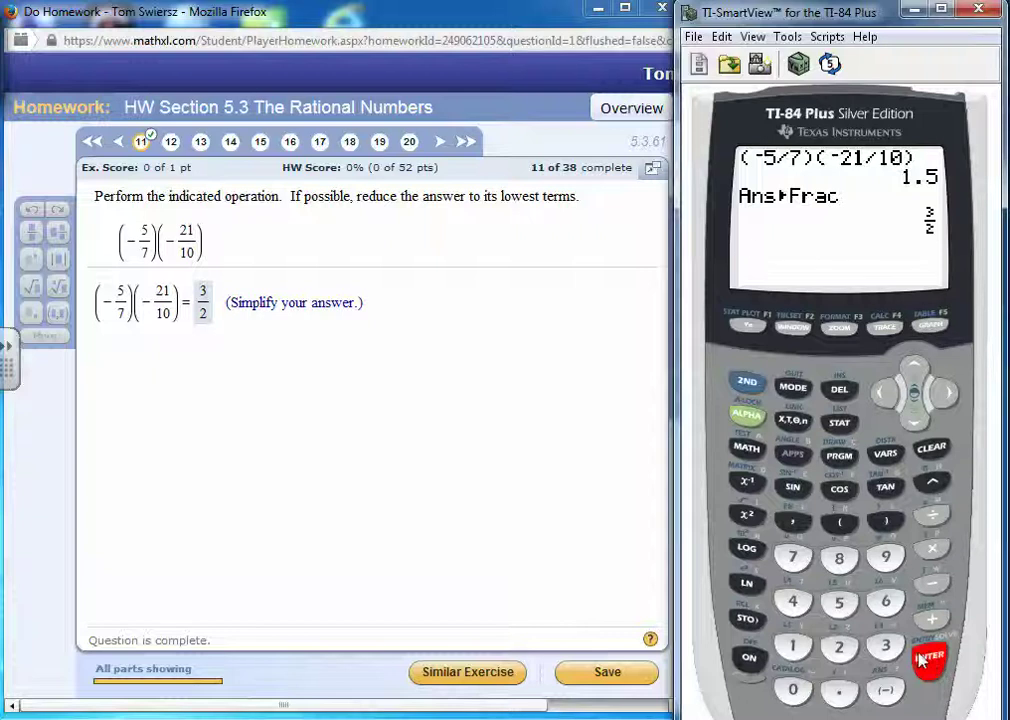
Calculate 1.5-1 on the calculator to isolate the decimal part of the product
{"action": "left_click", "coordinate": [792, 648]}
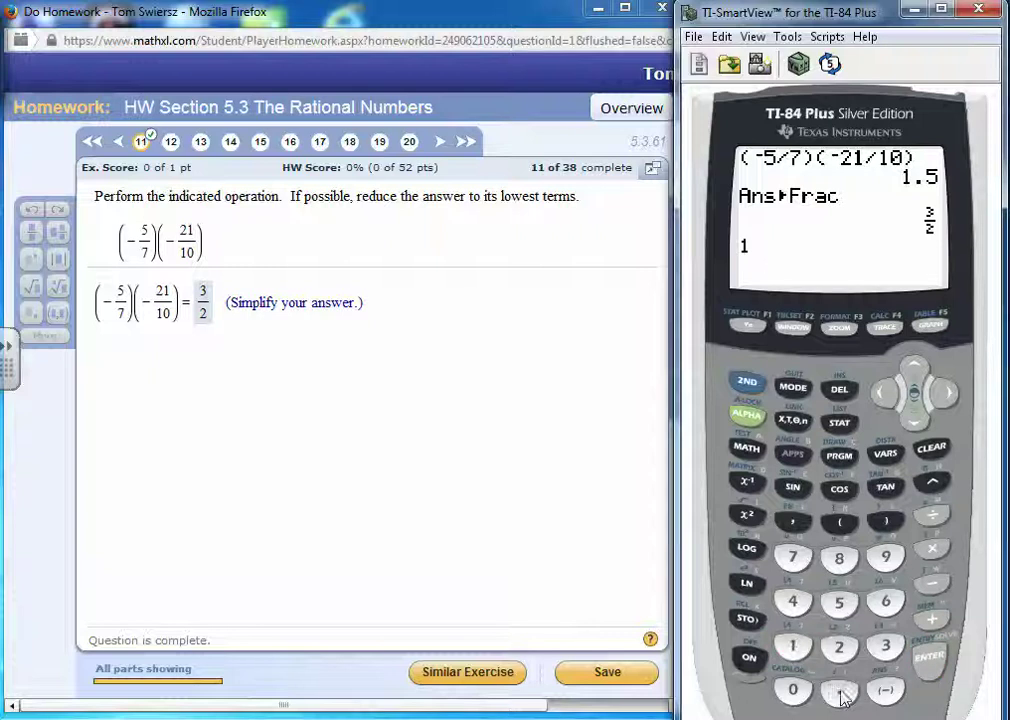
{"action": "left_click", "coordinate": [838, 690]}
{"action": "left_click", "coordinate": [839, 602]}
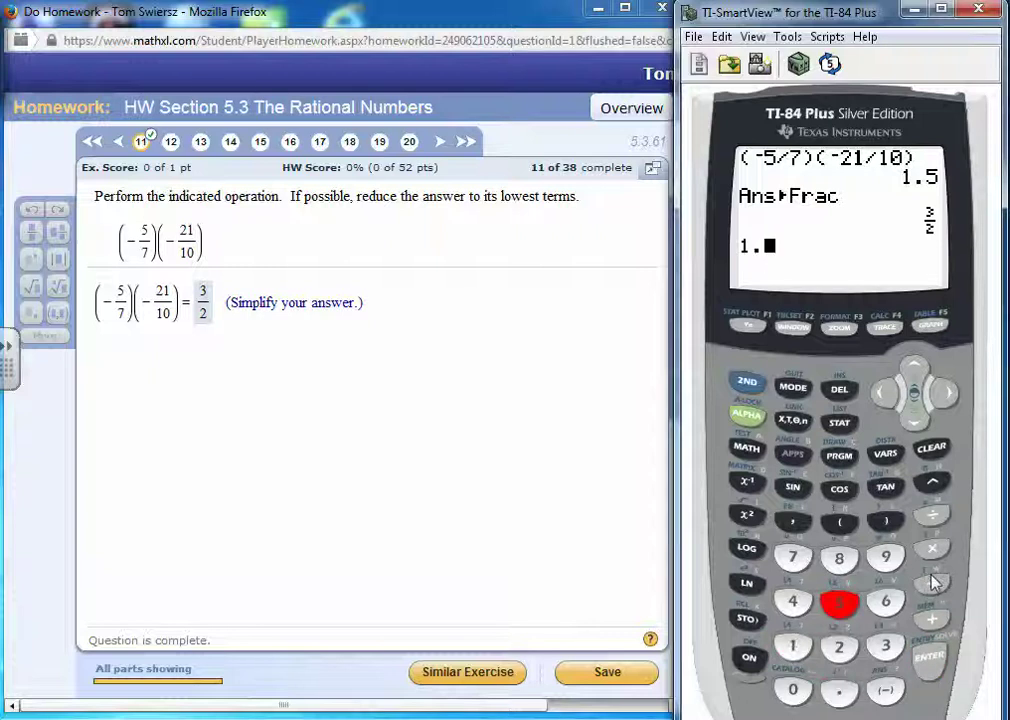
{"action": "left_click", "coordinate": [792, 648]}
{"action": "left_click", "coordinate": [931, 665]}
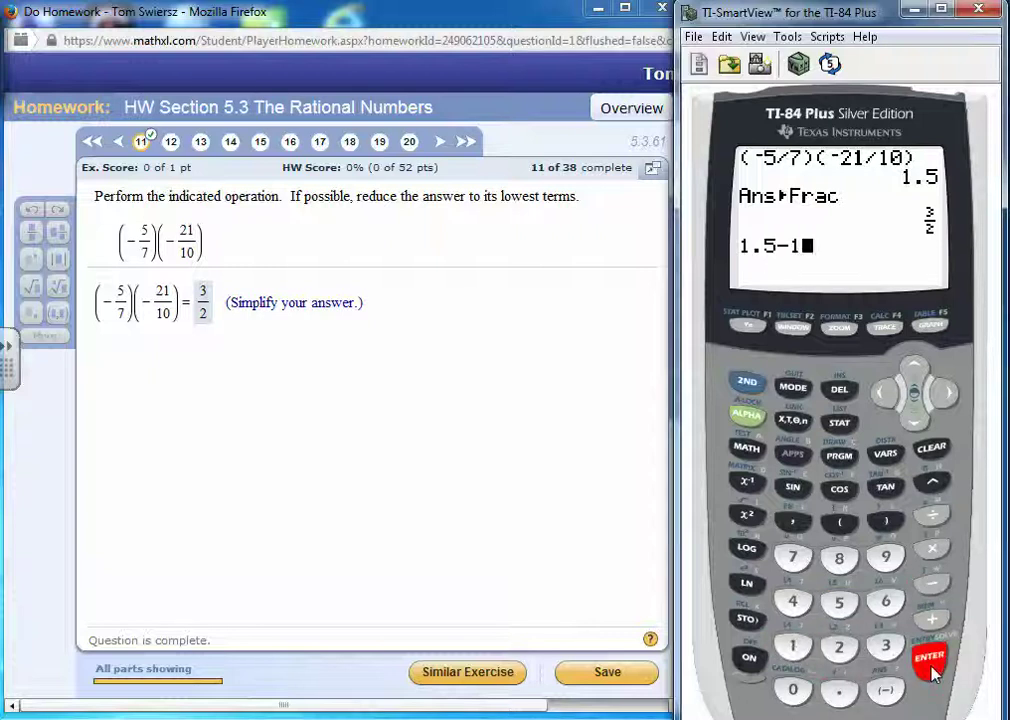
Convert the result of the subtraction to a fraction with Ans►Frac and switch back to the MathXL homework window
{"action": "left_click", "coordinate": [742, 452]}
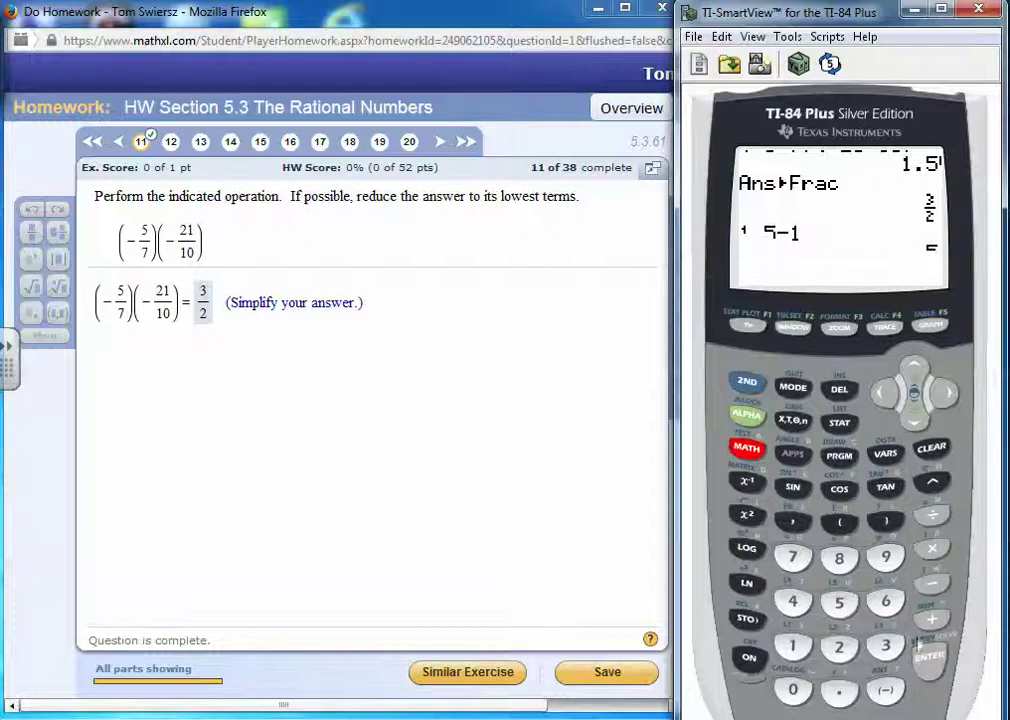
{"action": "left_click", "coordinate": [930, 658]}
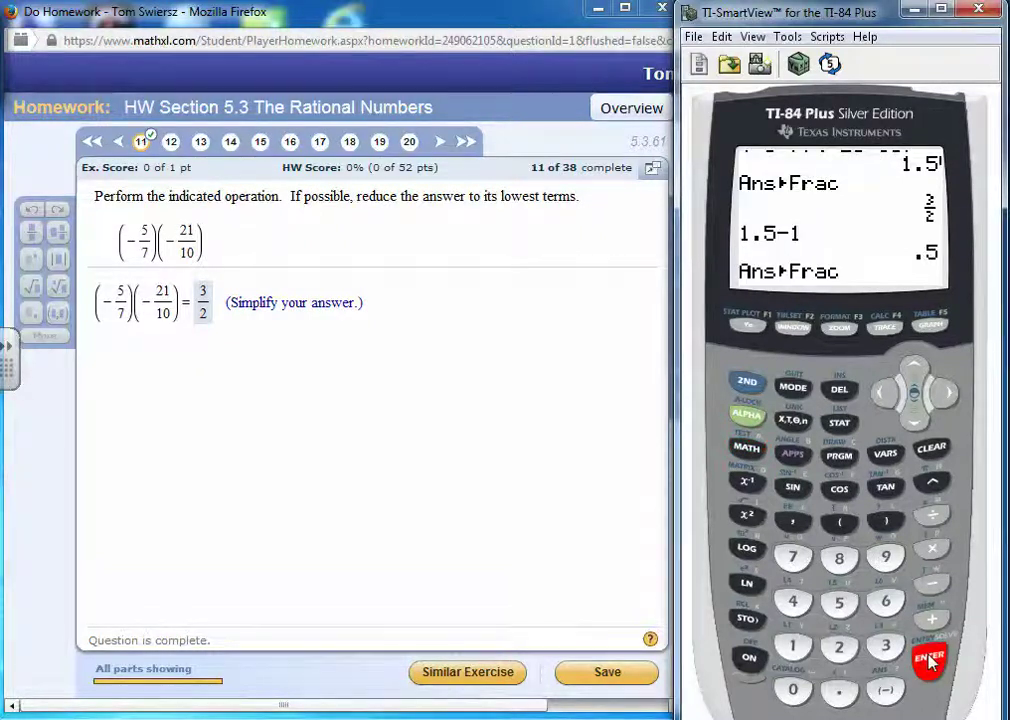
{"action": "left_click", "coordinate": [930, 658]}
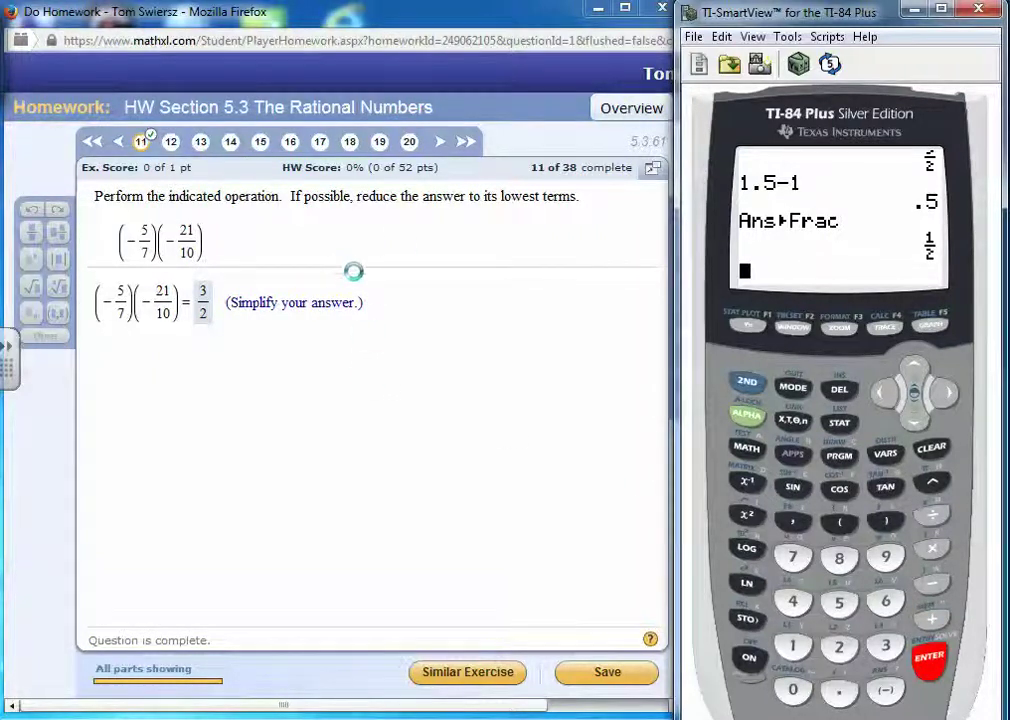
{"action": "left_click", "coordinate": [468, 341]}
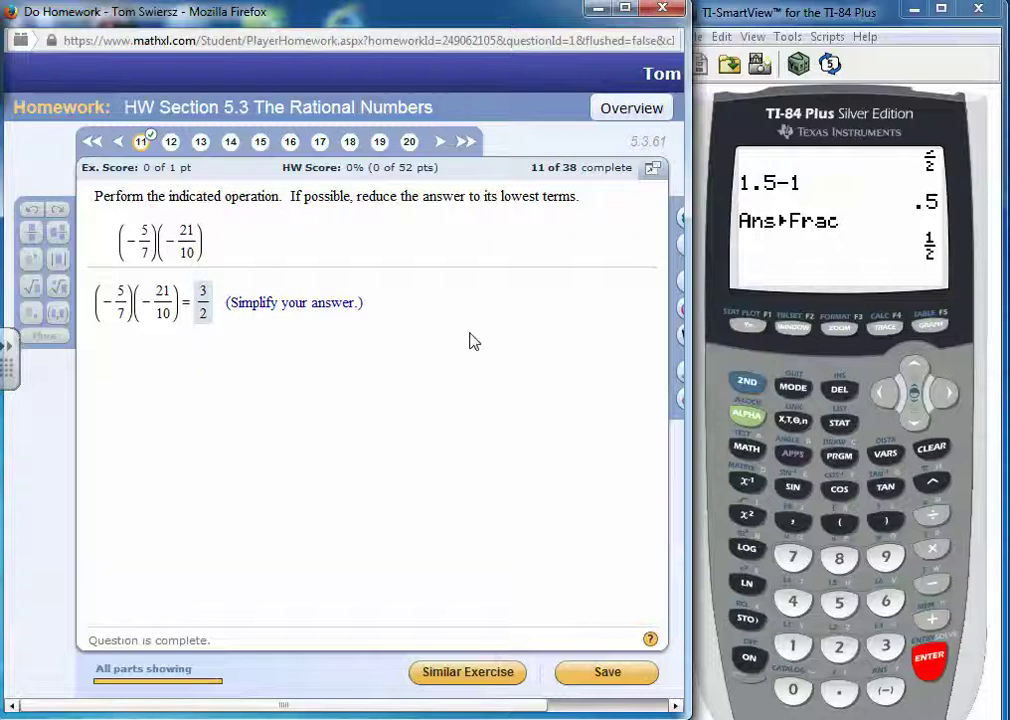